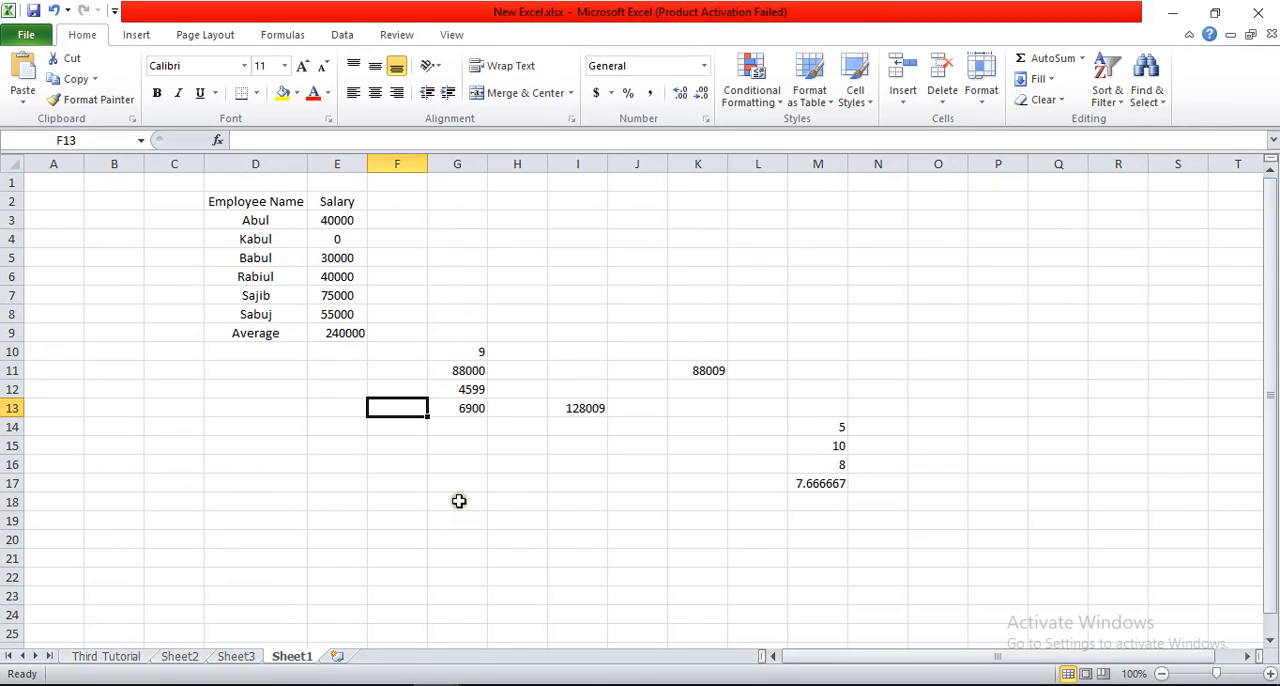
Step: Enter the formula =60-20 in cell F17 and reselect the cell to show its formula
left_click(402, 484)
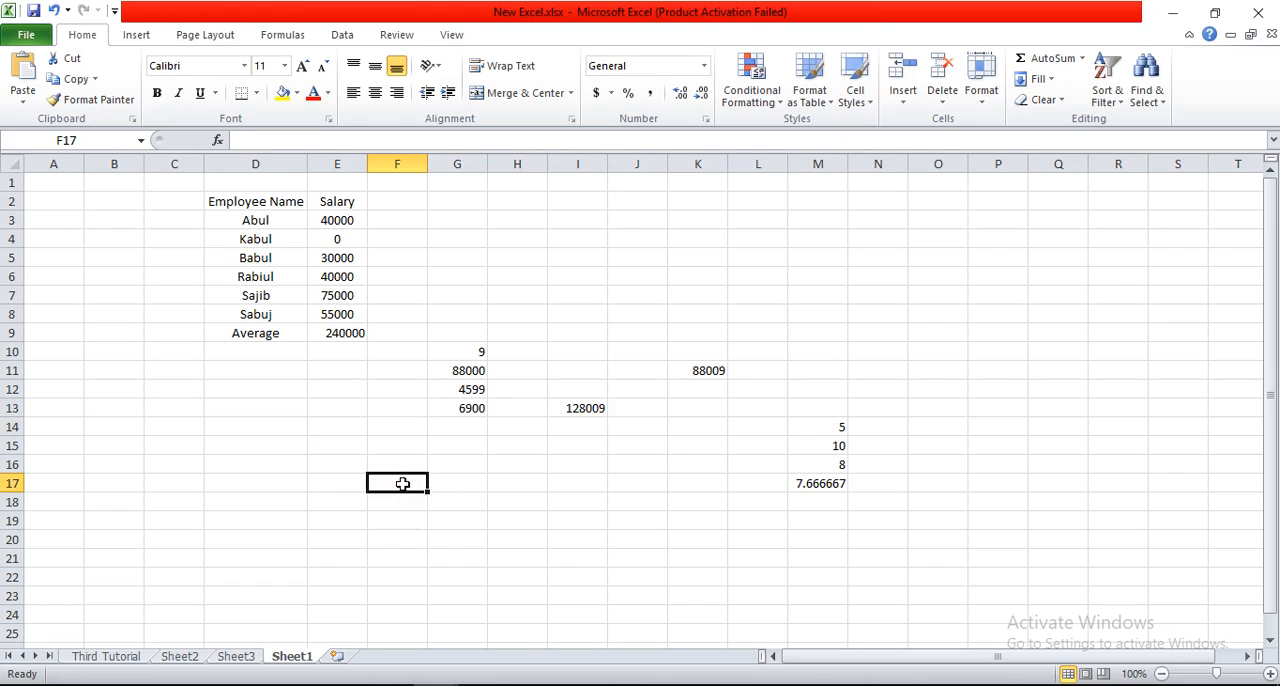
type("=")
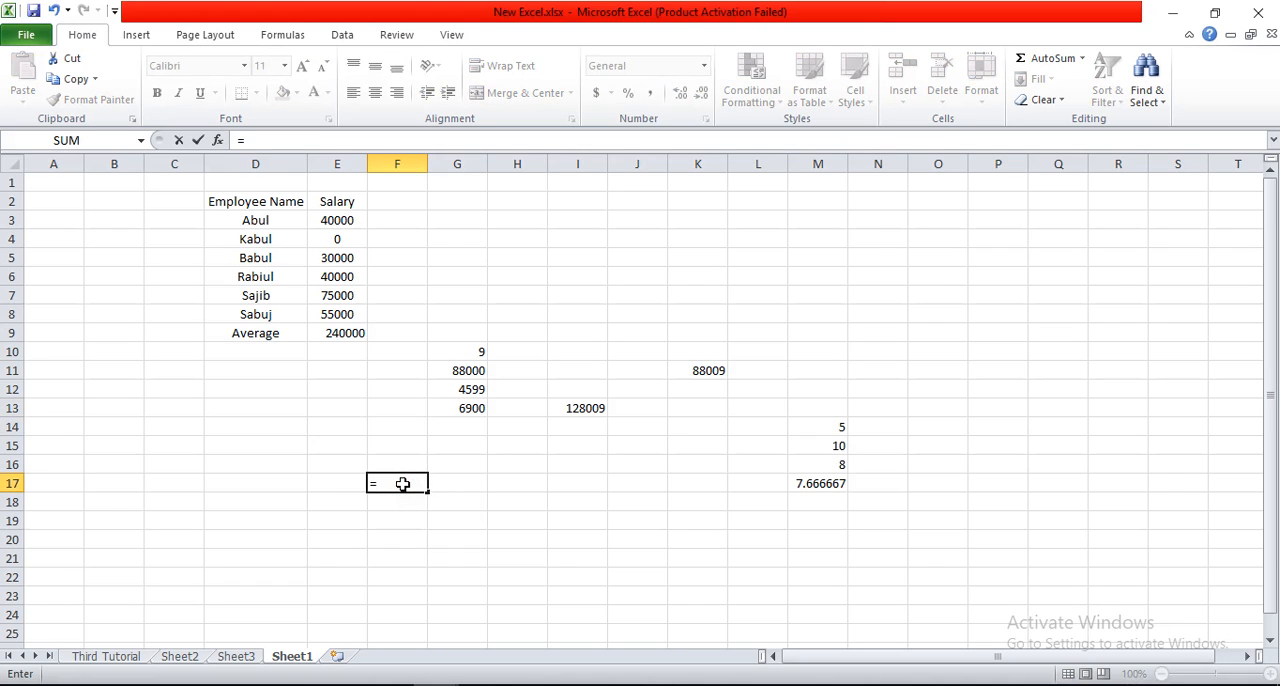
type("60")
key("Escape")
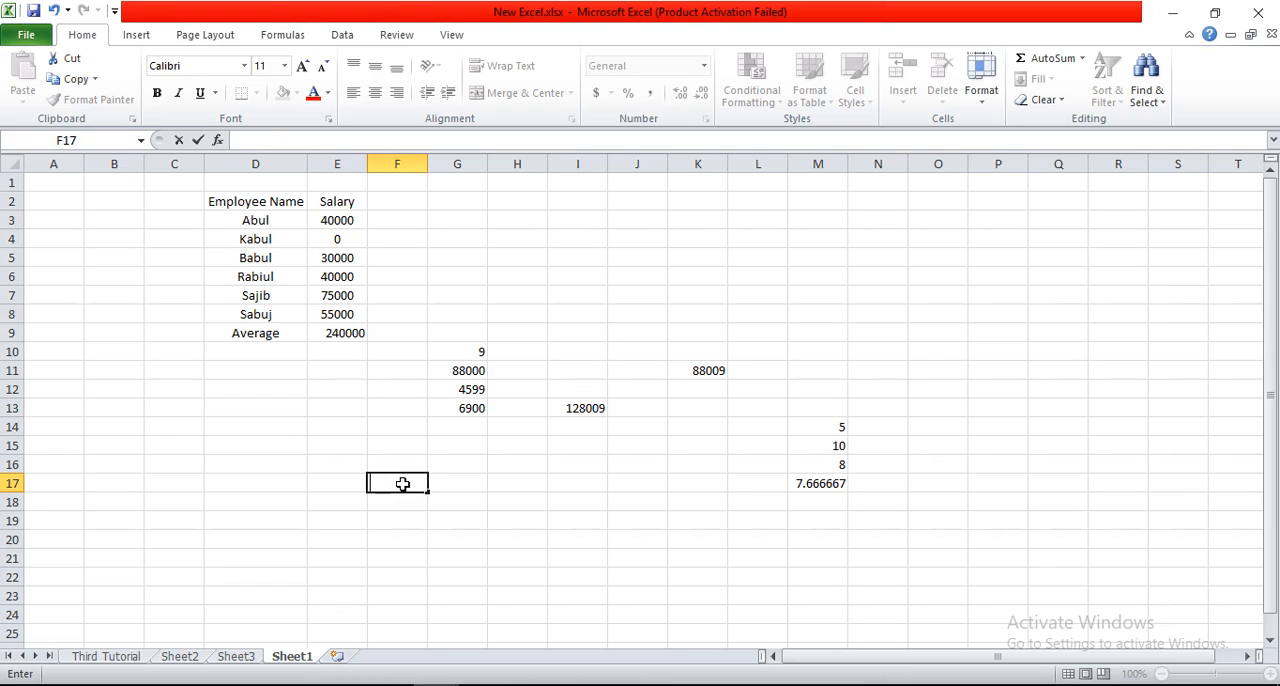
type("=60-20")
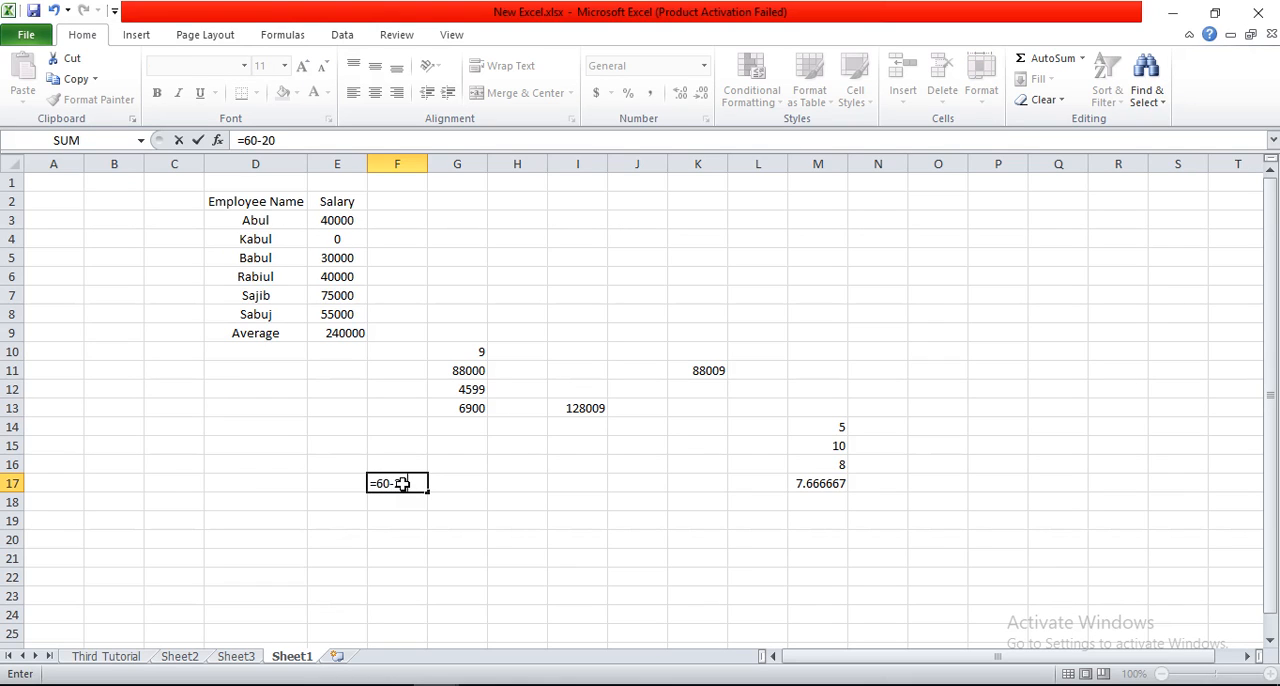
key("Return")
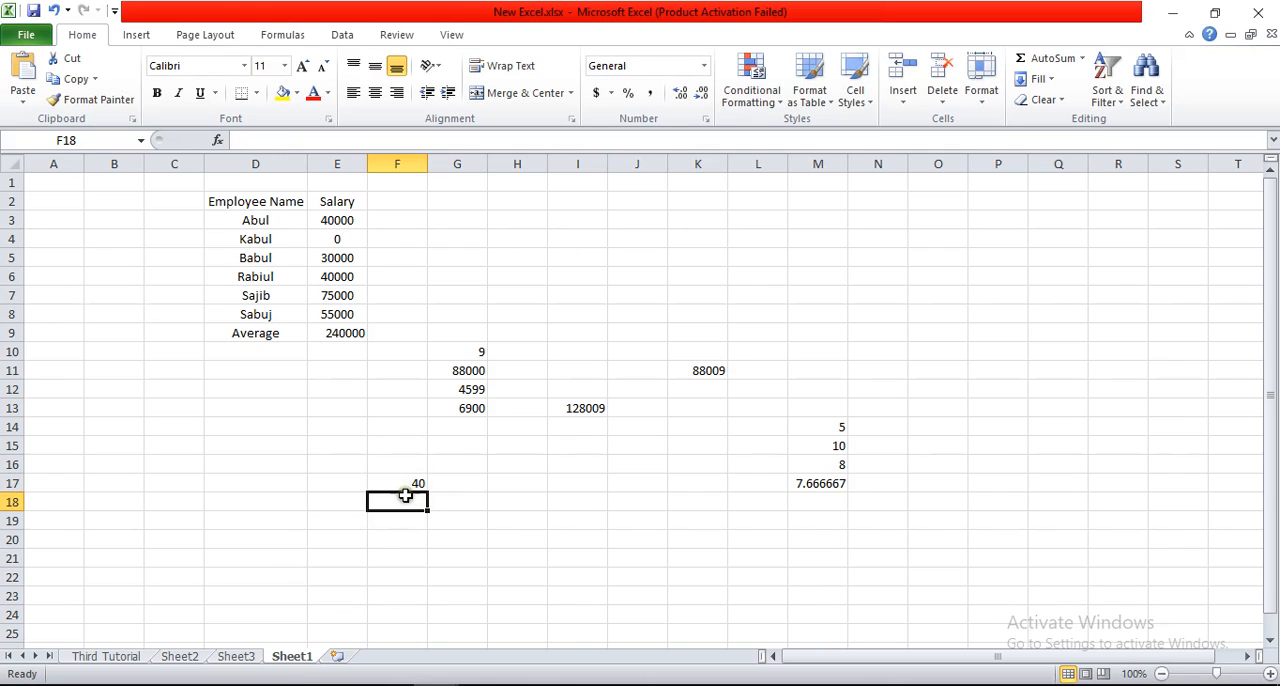
left_click(405, 484)
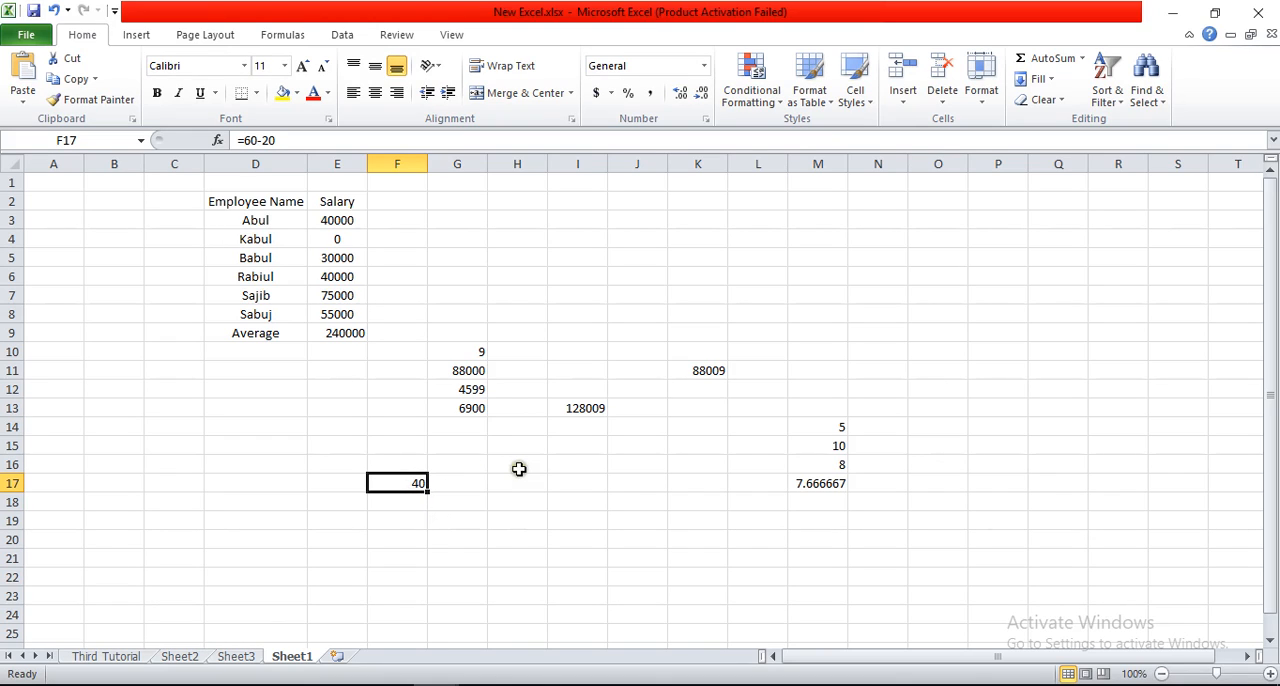
Step: Enter 60 in cell H16 and 40 in cell H17
left_click(520, 466)
type("60")
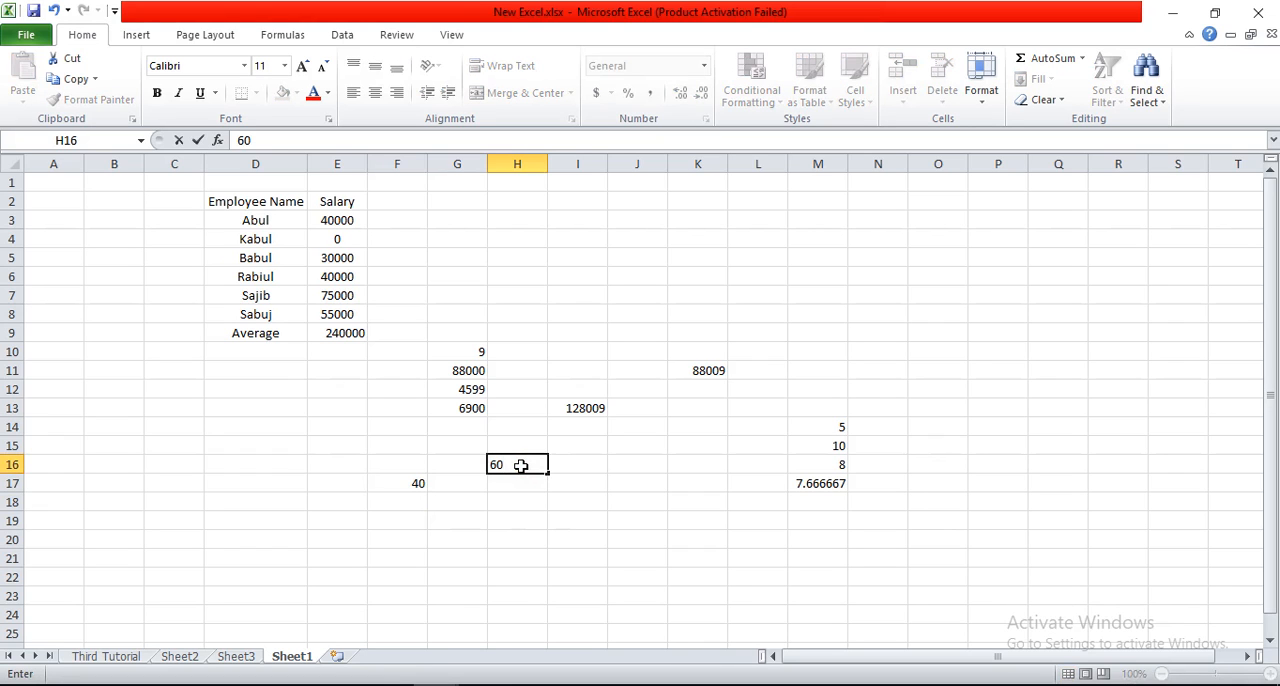
key("Return")
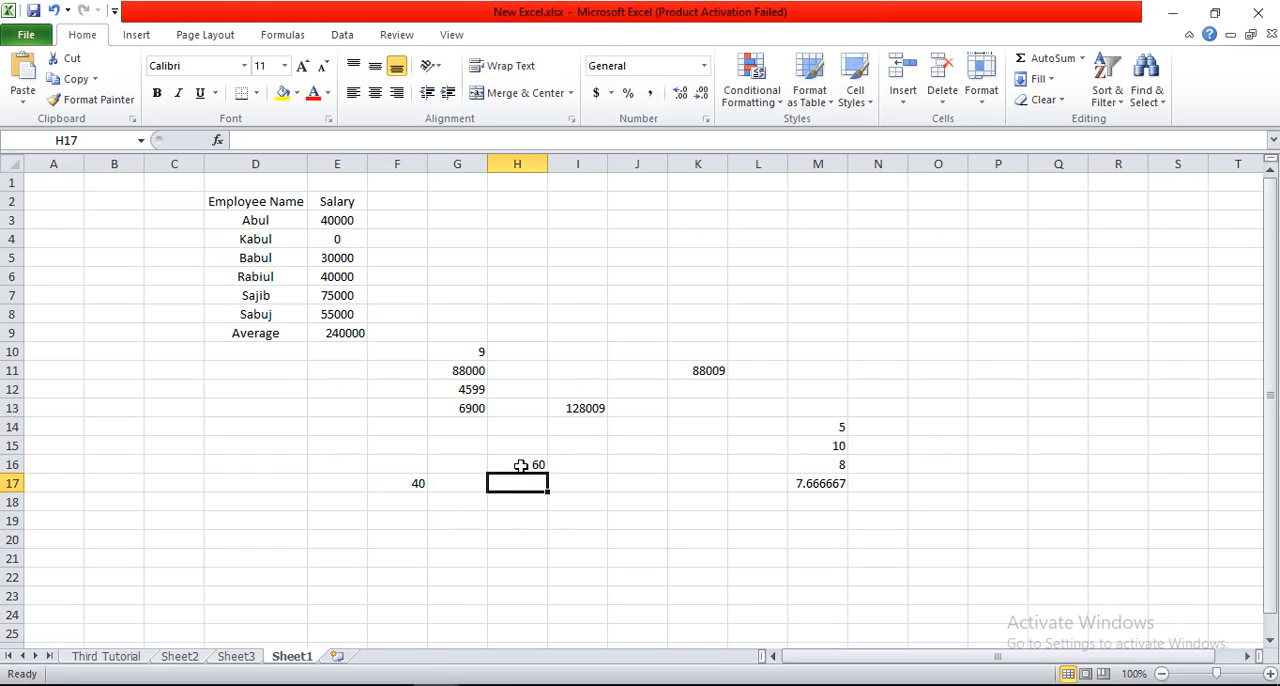
type("40")
key("Return")
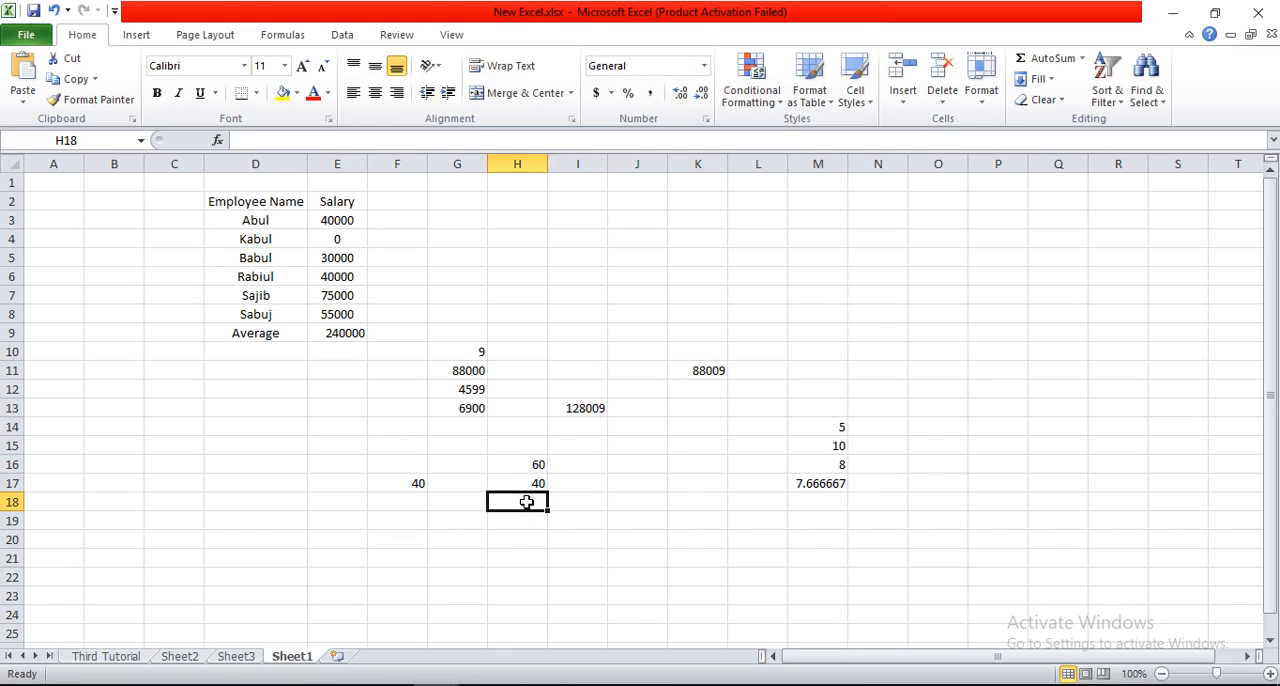
Step: Subtract H17 from H16 in cell H18 with the formula =H16-H17, and reselect H18 to show its formula
type("=")
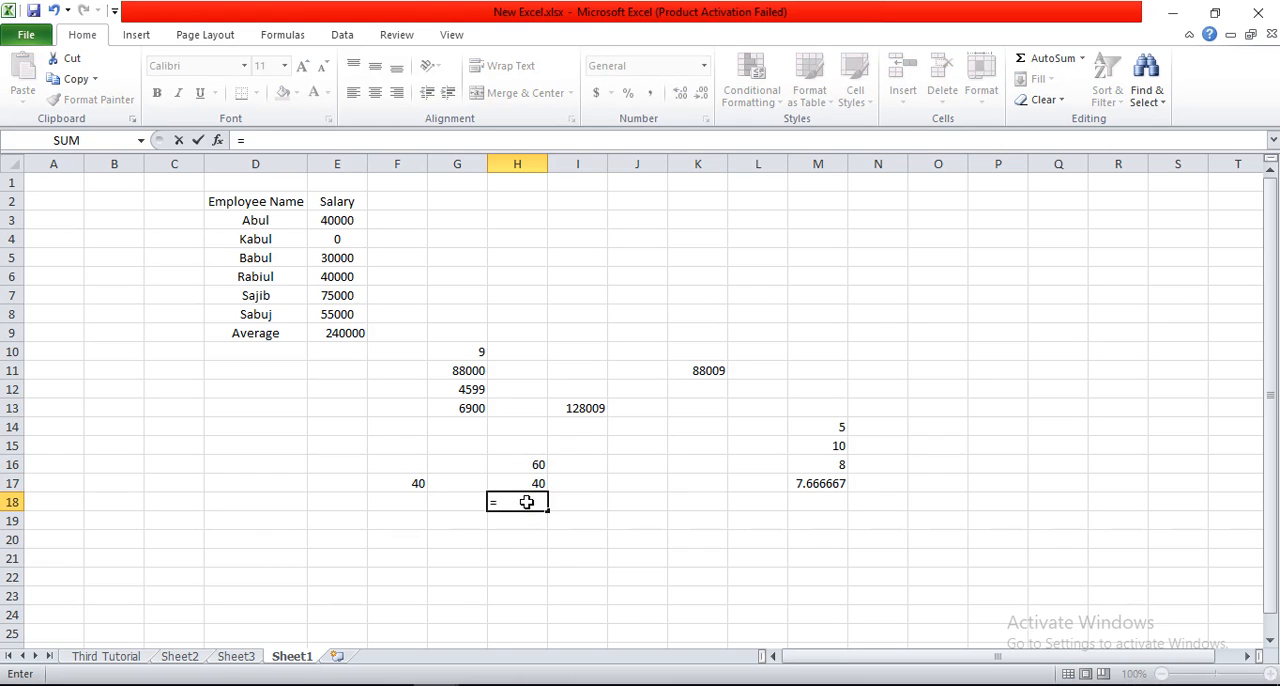
left_click(525, 464)
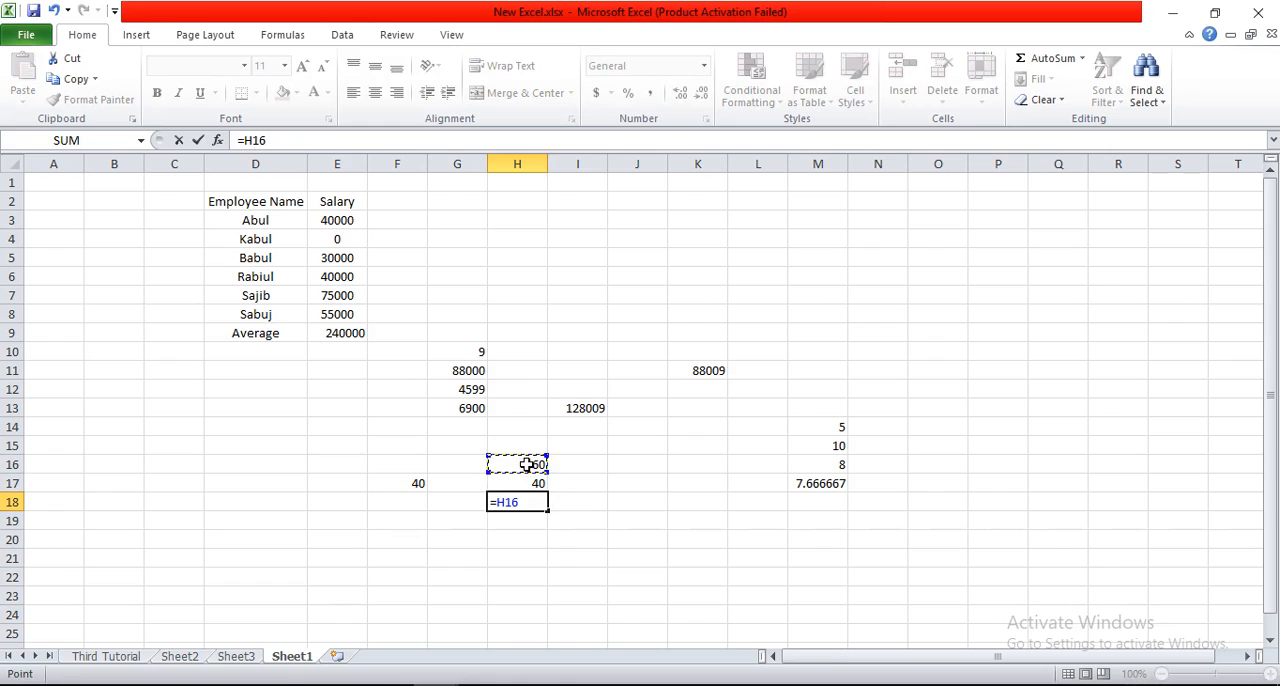
type("-")
left_click(526, 480)
key("Return")
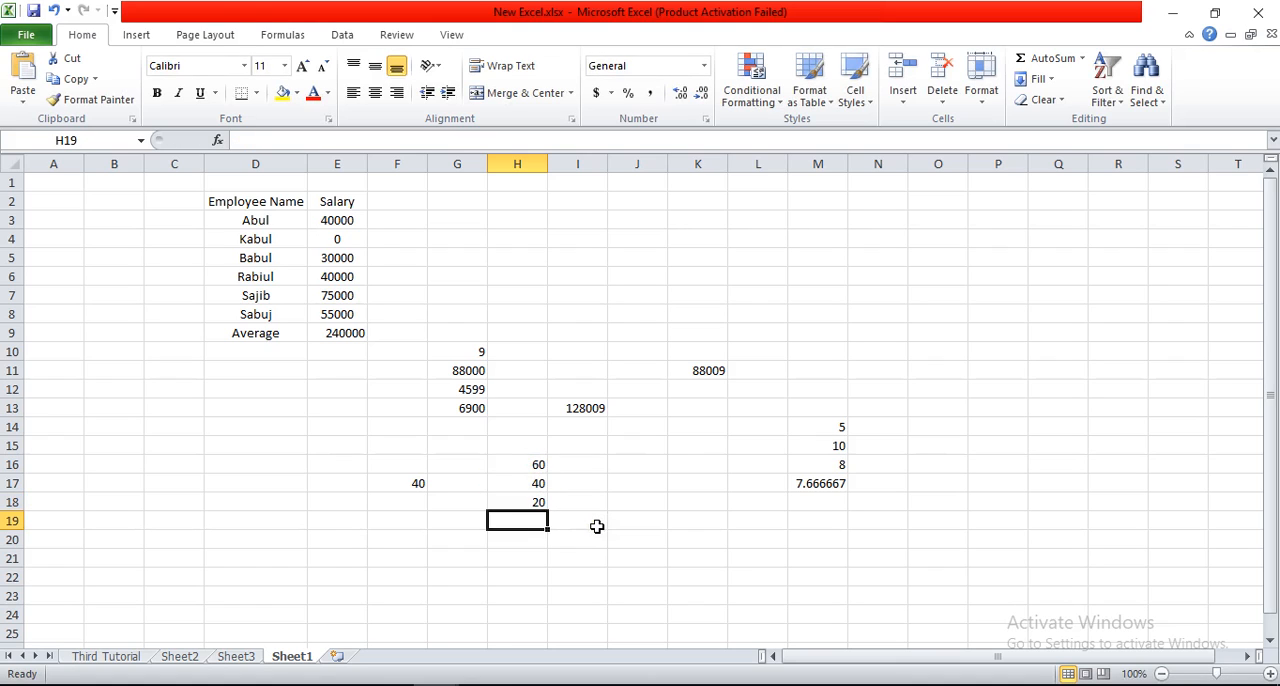
left_click(537, 505)
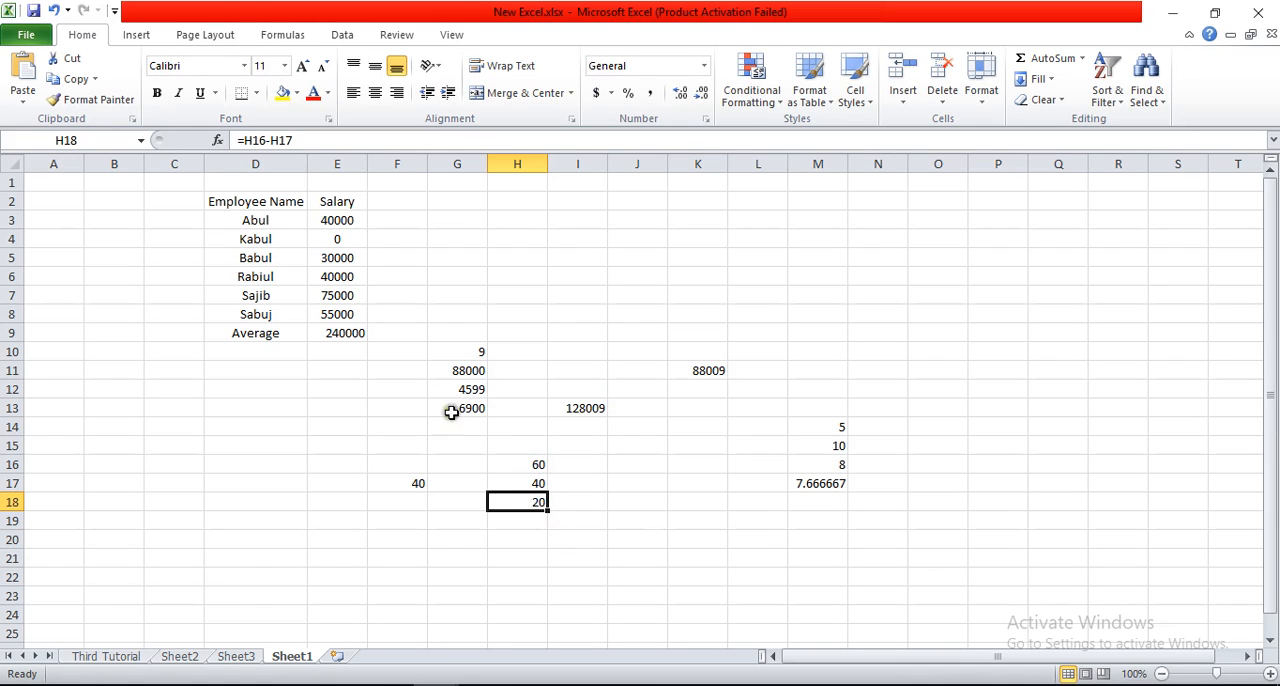
Step: In cell F5, subtract the salary in E6 from the salary in E5 using cell references
left_click_drag(371, 260, 365, 273)
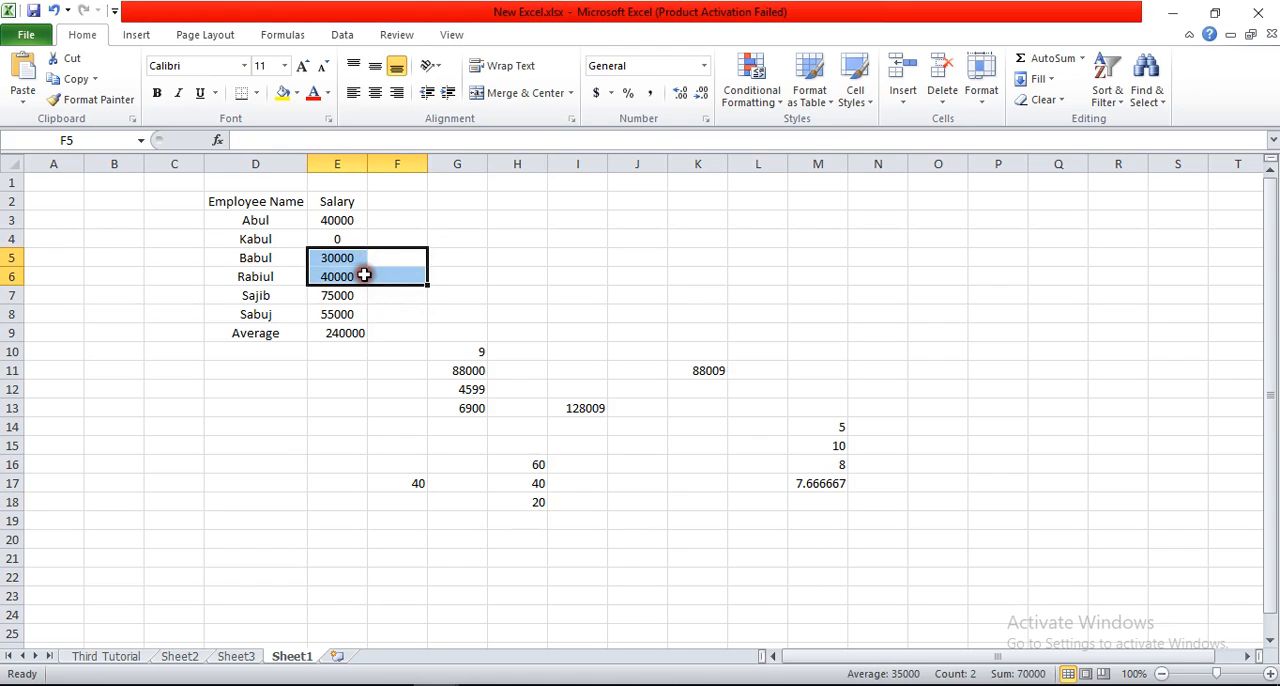
left_click(365, 274)
left_click(408, 258)
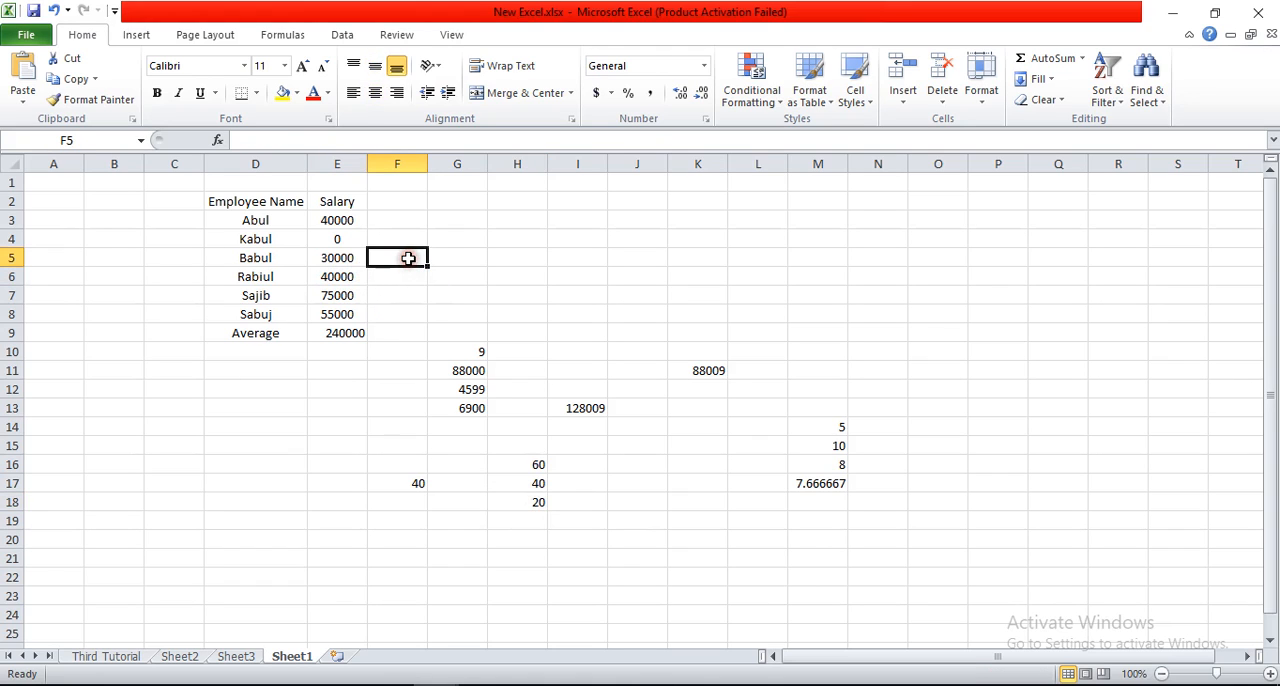
type("=")
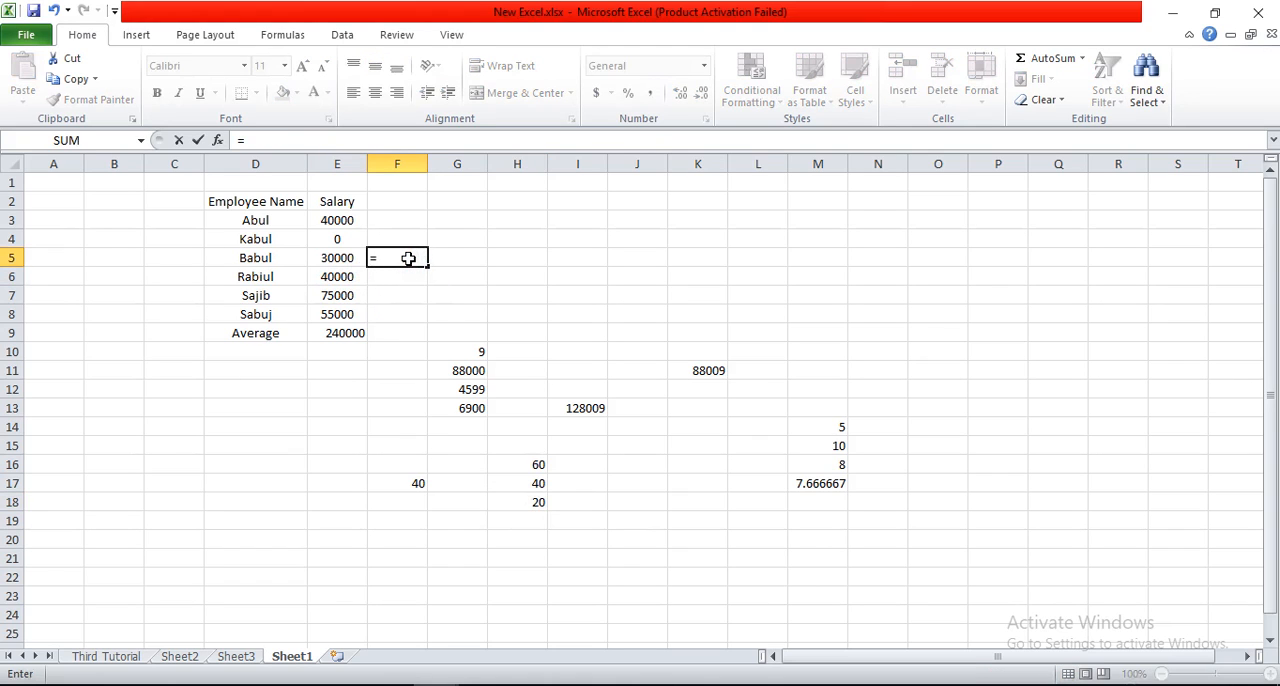
left_click(354, 256)
type("-")
left_click(352, 275)
key("Return")
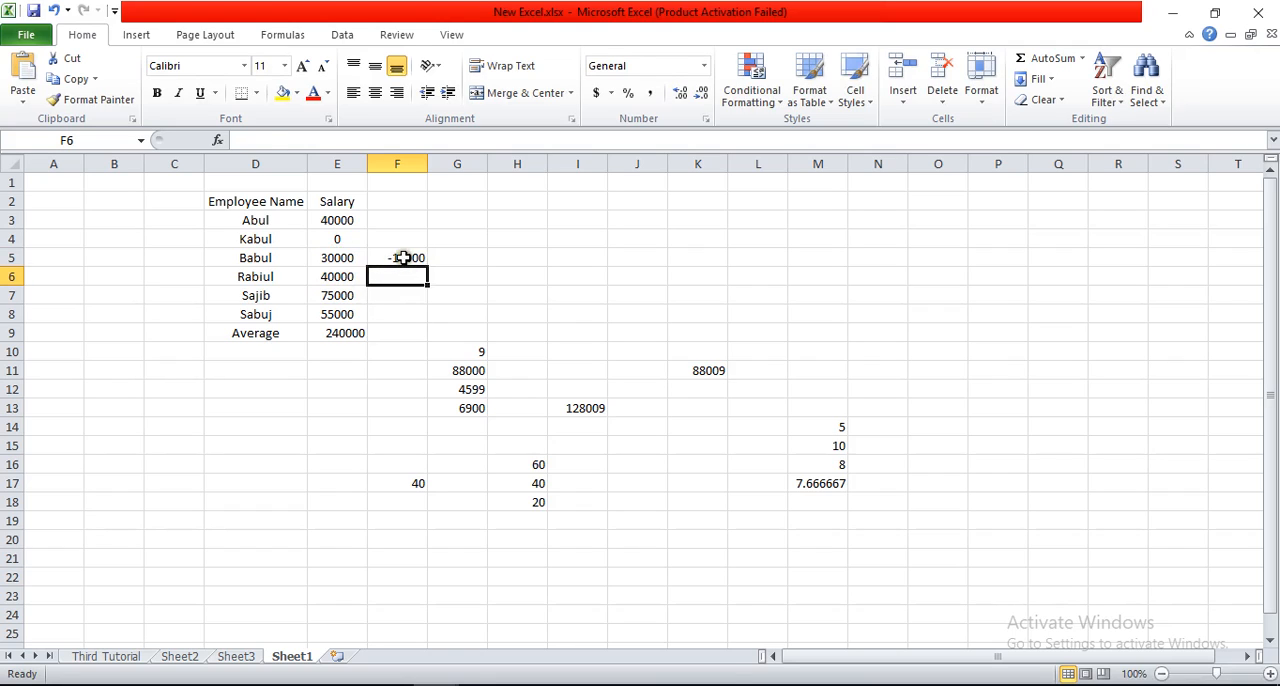
left_click(403, 257)
left_click(417, 280)
Step: Add a new worksheet after Sheet1 and enter 10000 in its cell H9
left_click(337, 657)
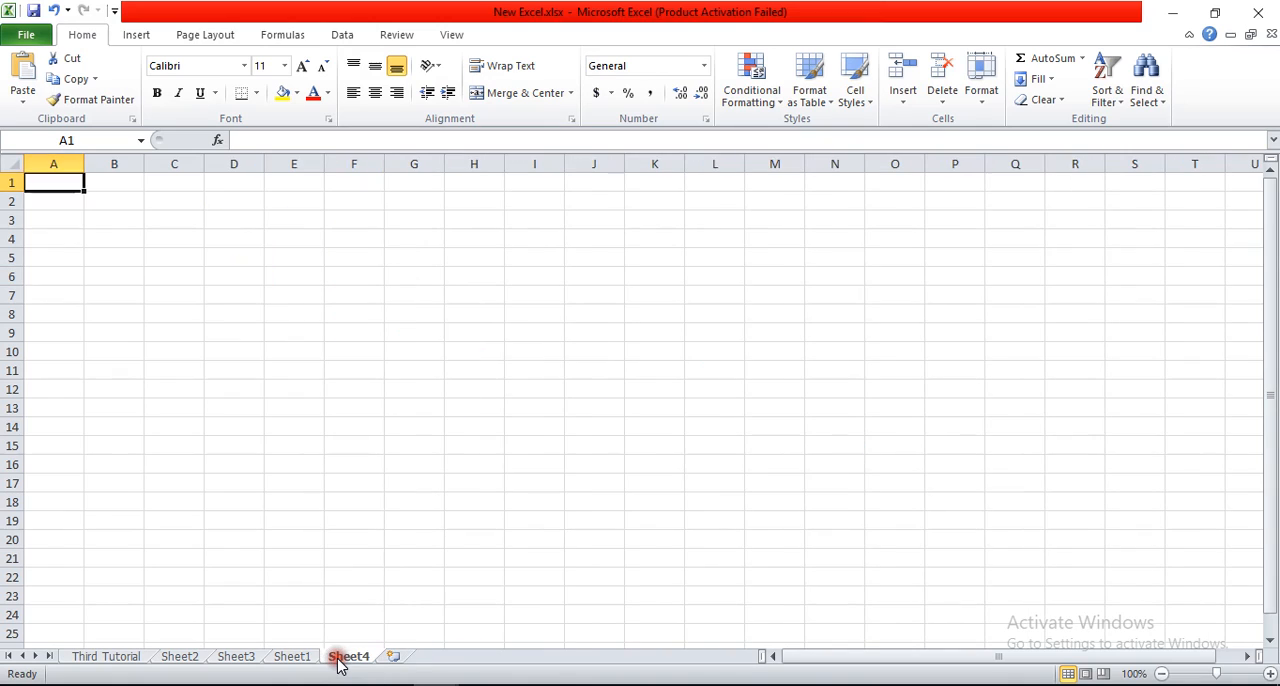
left_click(467, 333)
type("=")
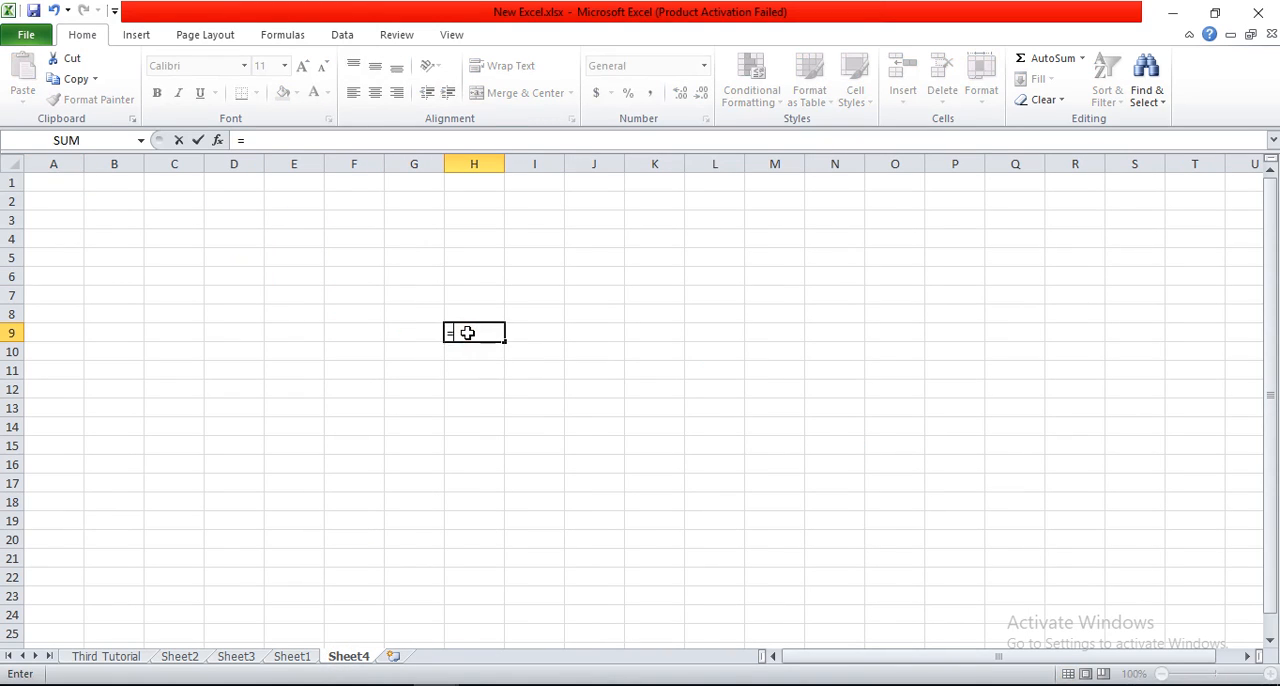
key("BackSpace")
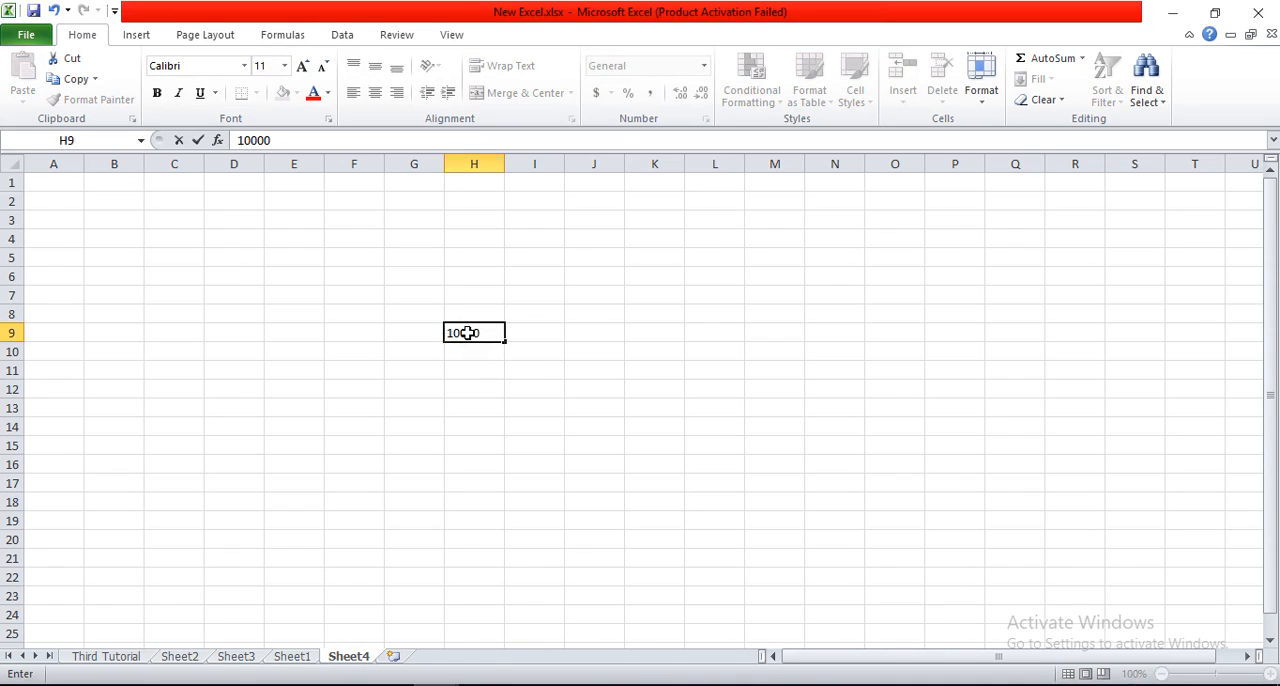
Step: Return to Sheet1 and enter 30000 in cell Q9
left_click(303, 660)
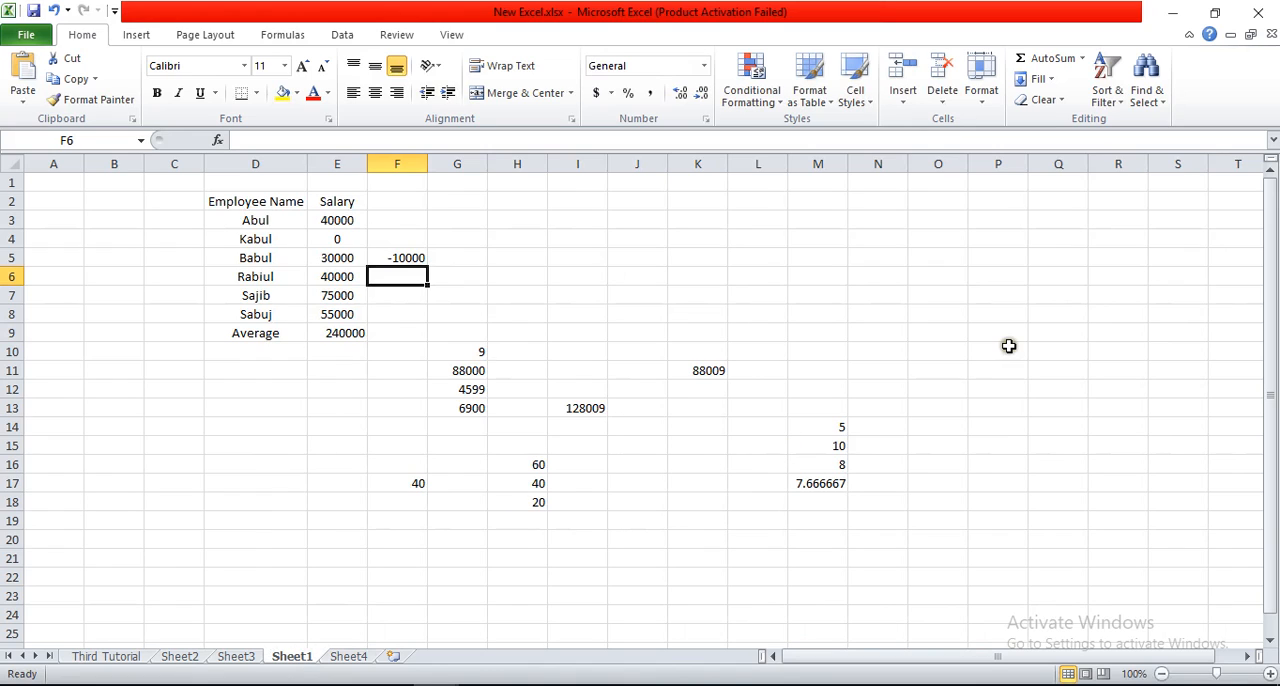
left_click(1052, 334)
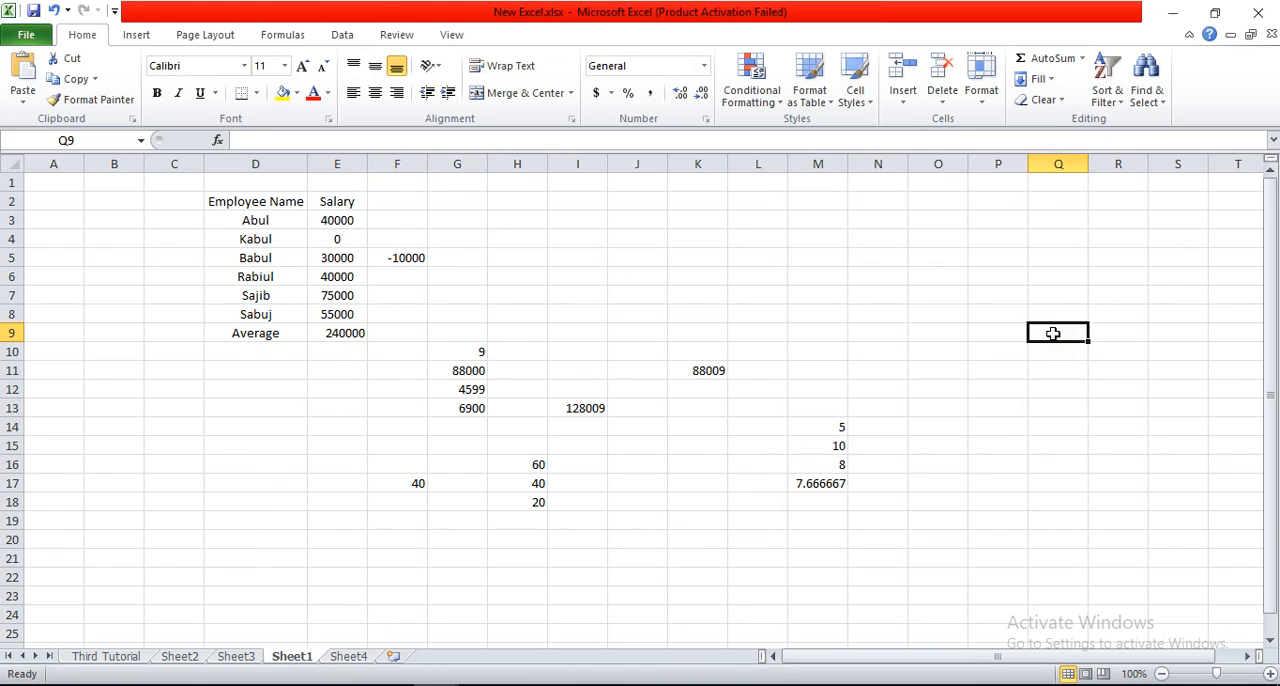
type("3")
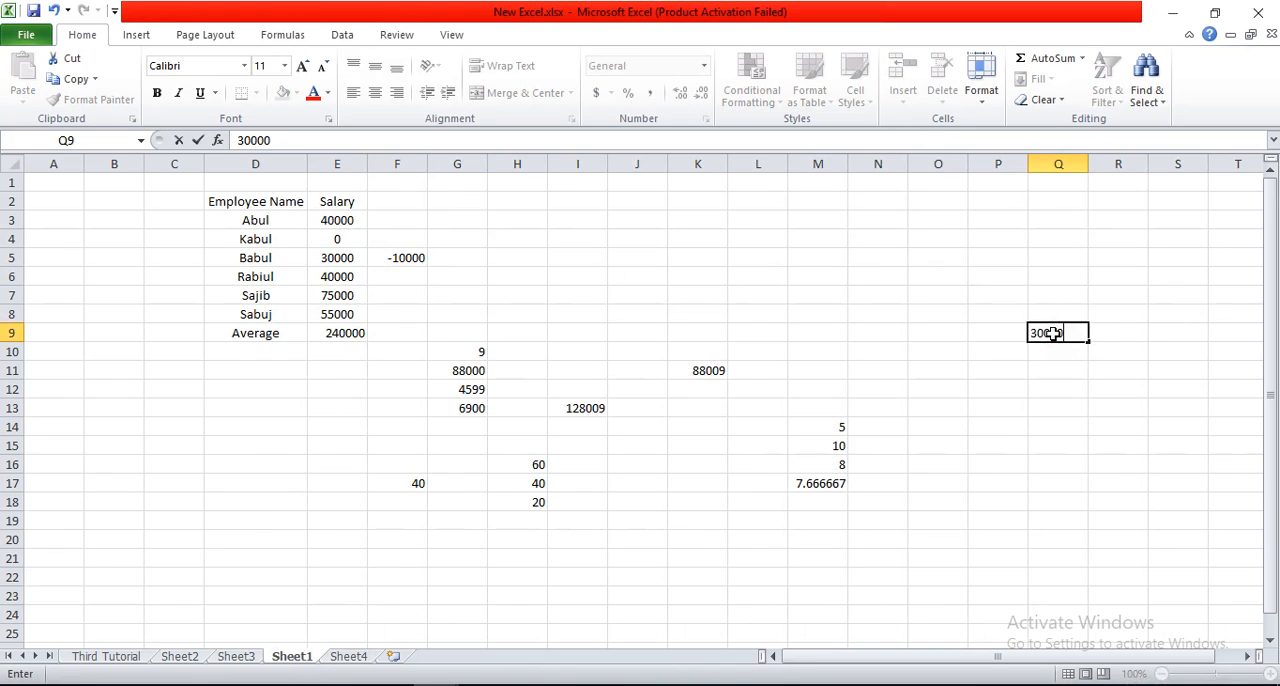
type("0000")
key("Return")
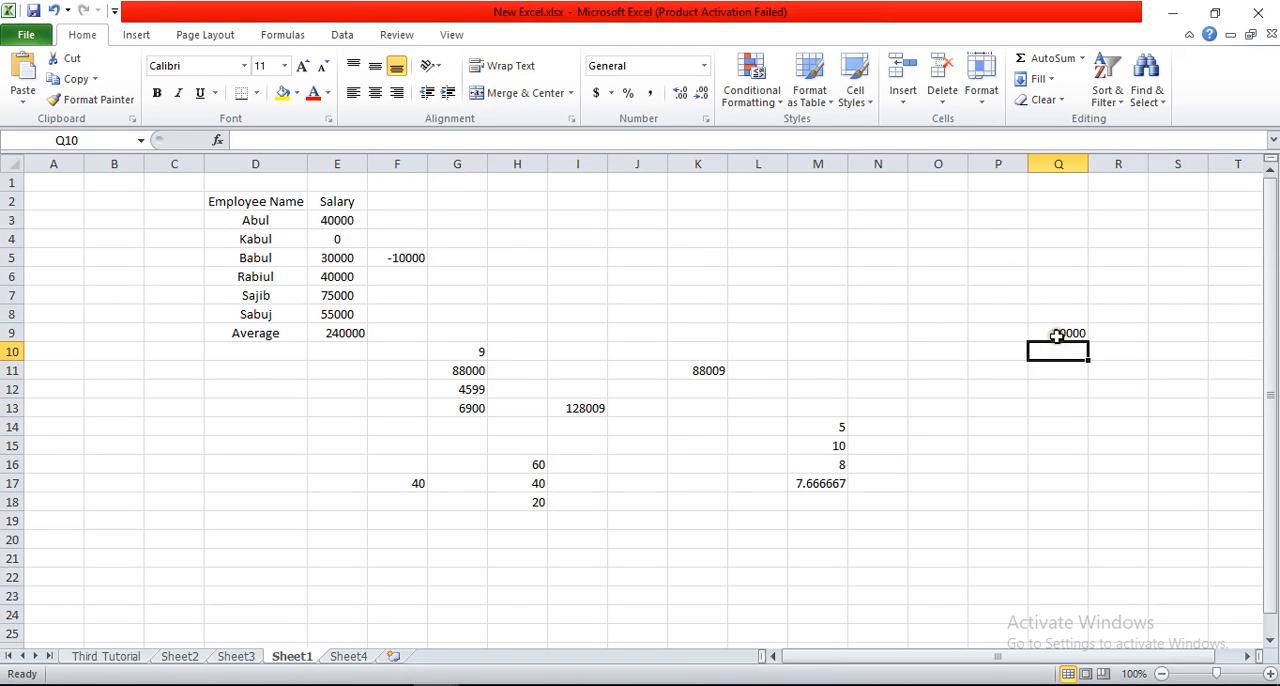
left_click(347, 656)
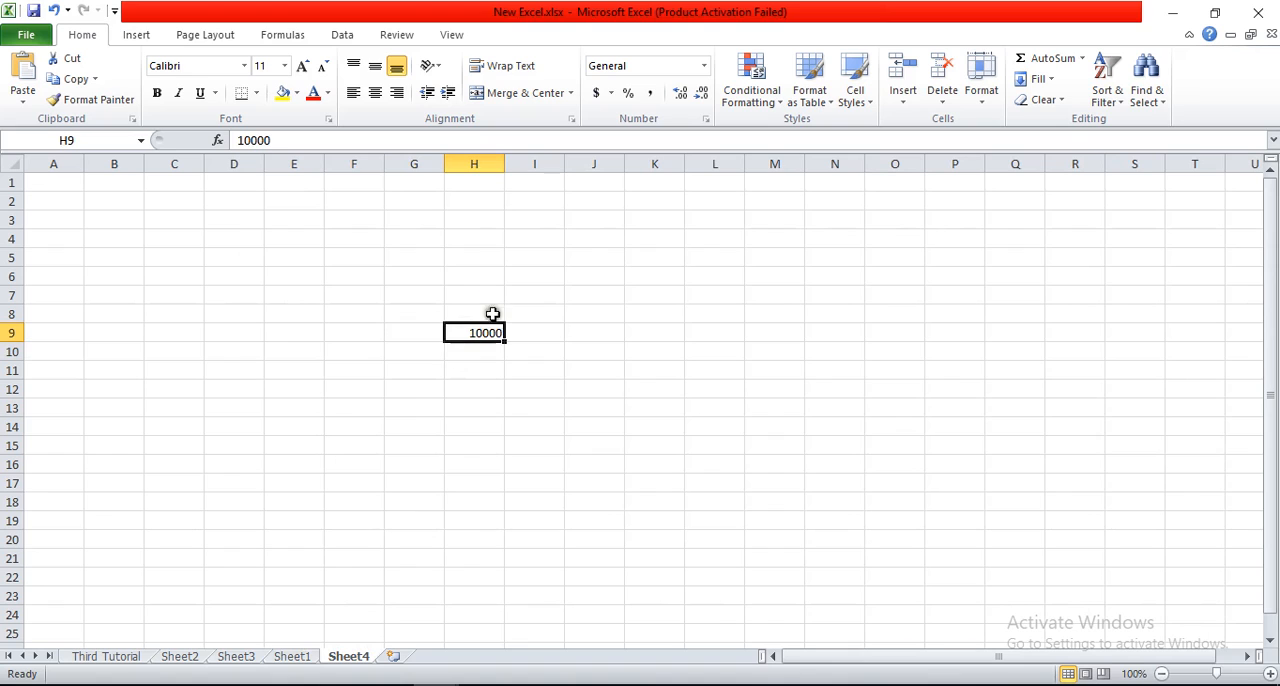
left_click(302, 658)
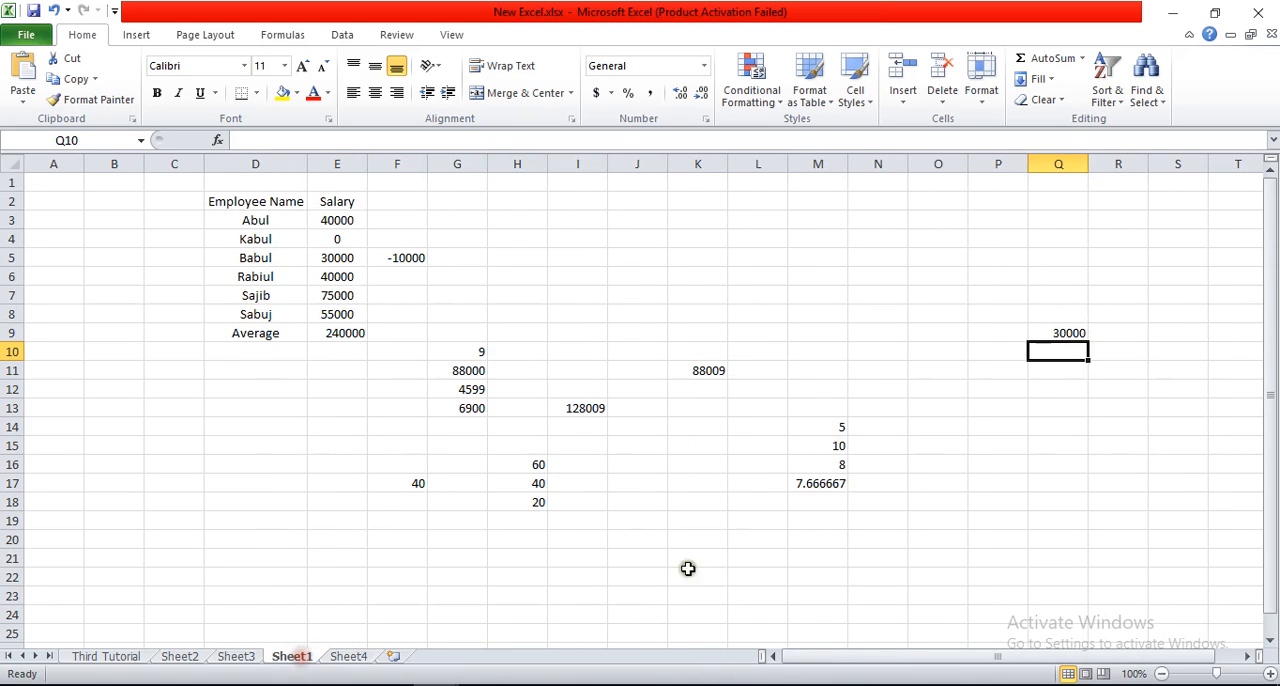
left_click(1062, 481)
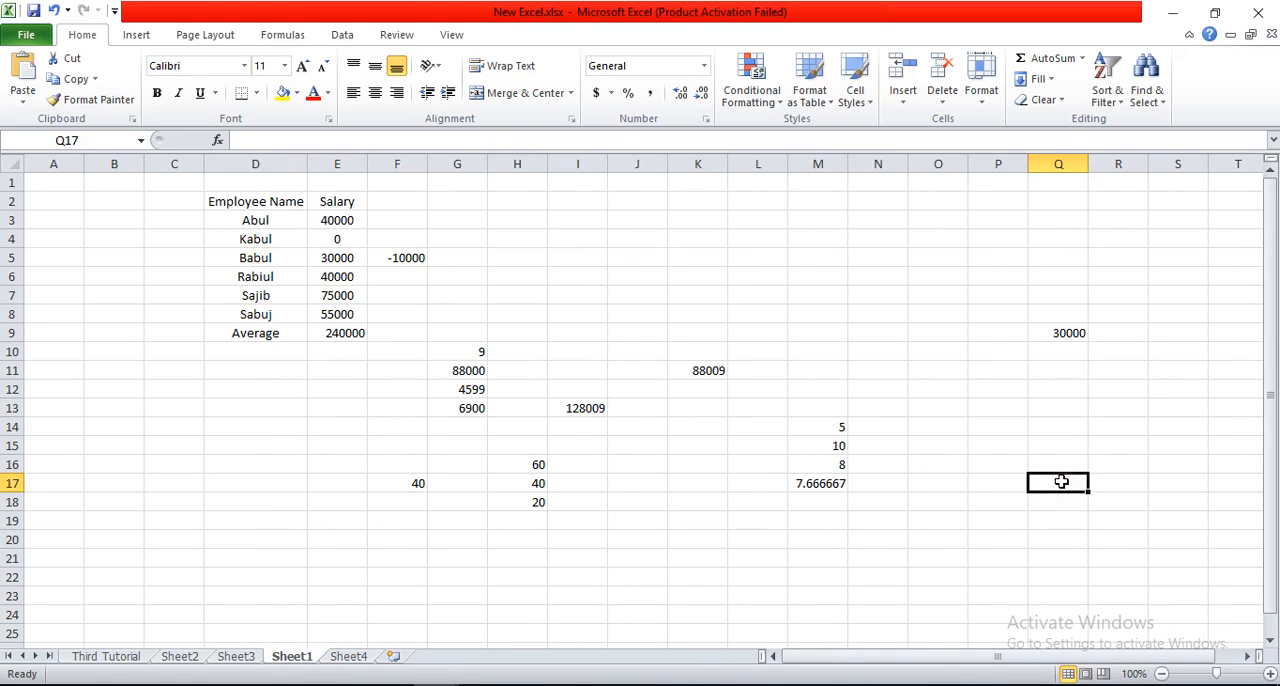
type("=")
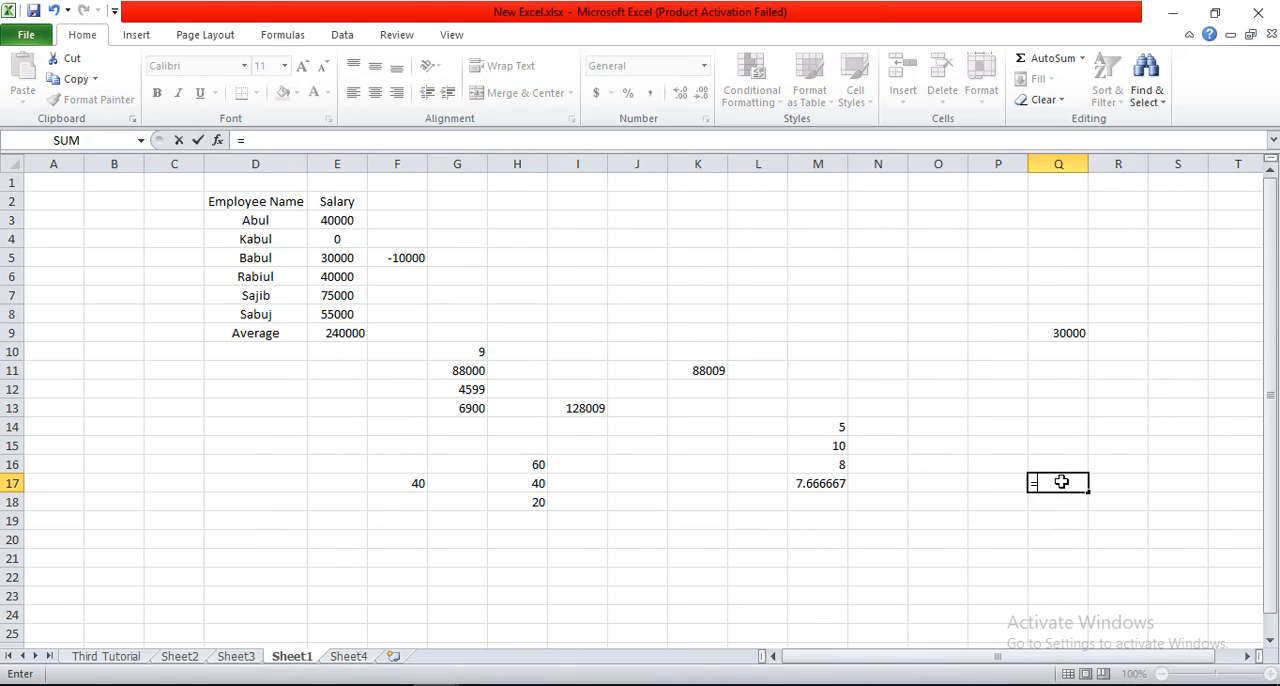
left_click(1062, 333)
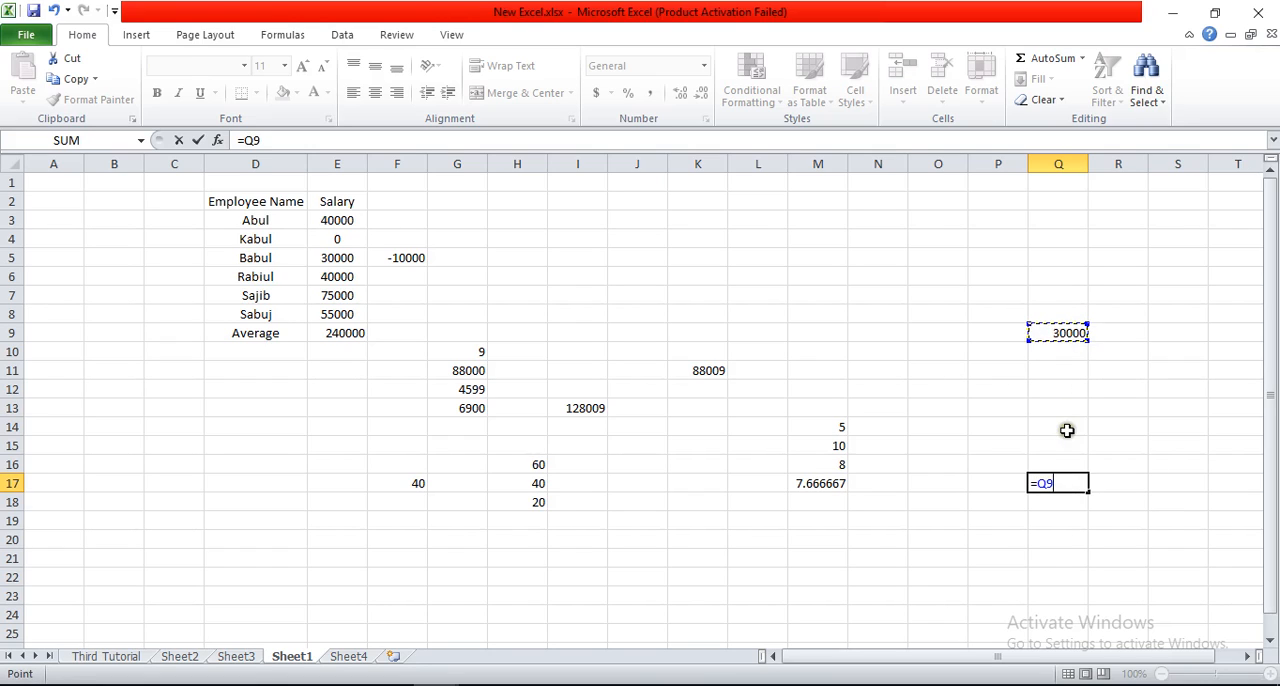
type("-")
left_click(357, 655)
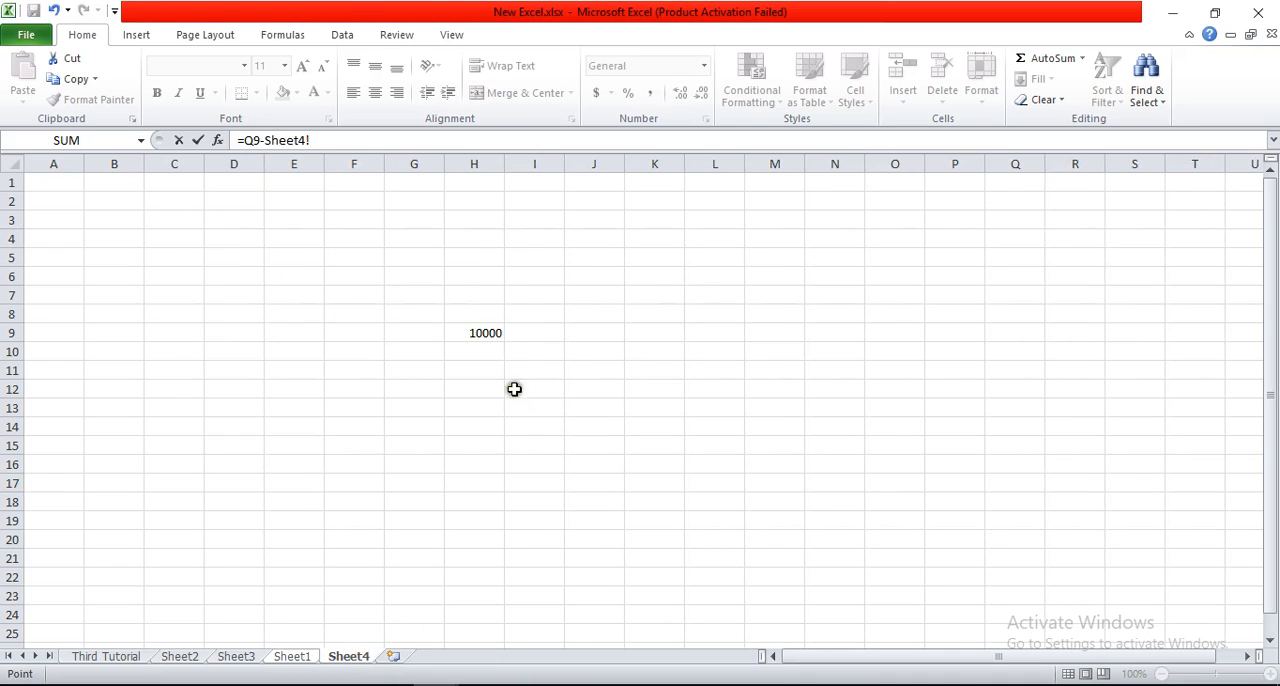
left_click(291, 657)
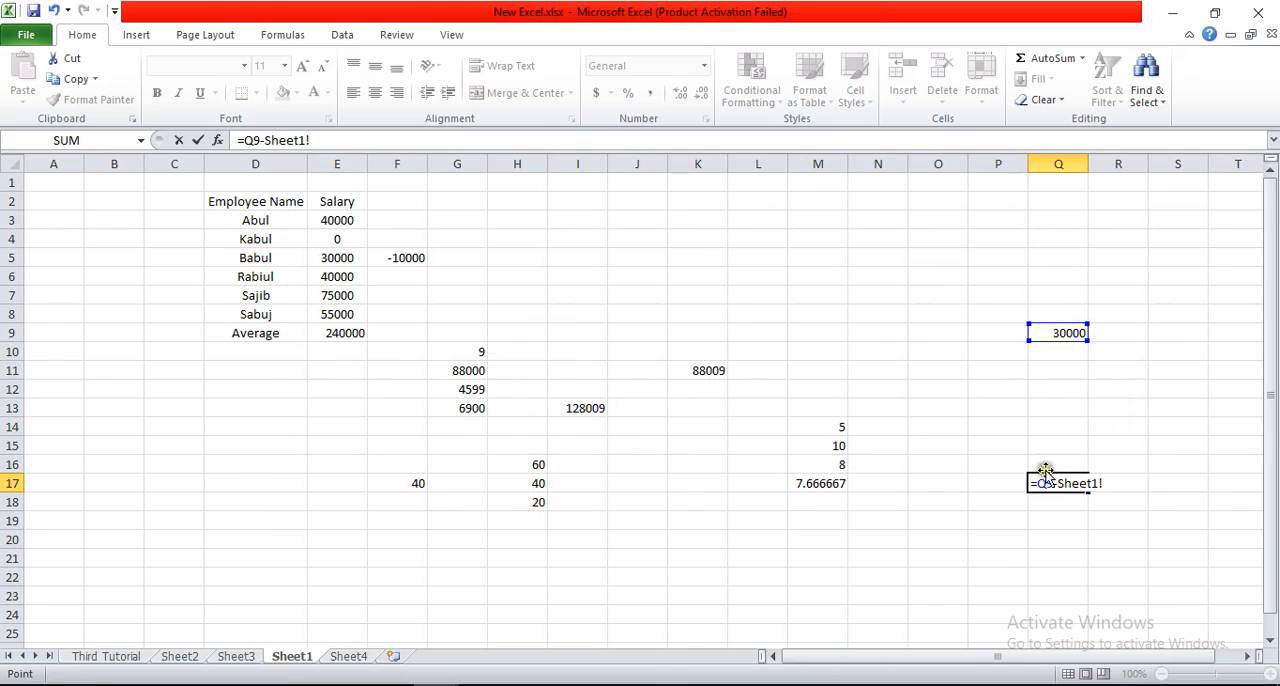
key("BackSpace")
key("BackSpace")
key("BackSpace")
key("BackSpace")
key("BackSpace")
key("BackSpace")
key("BackSpace")
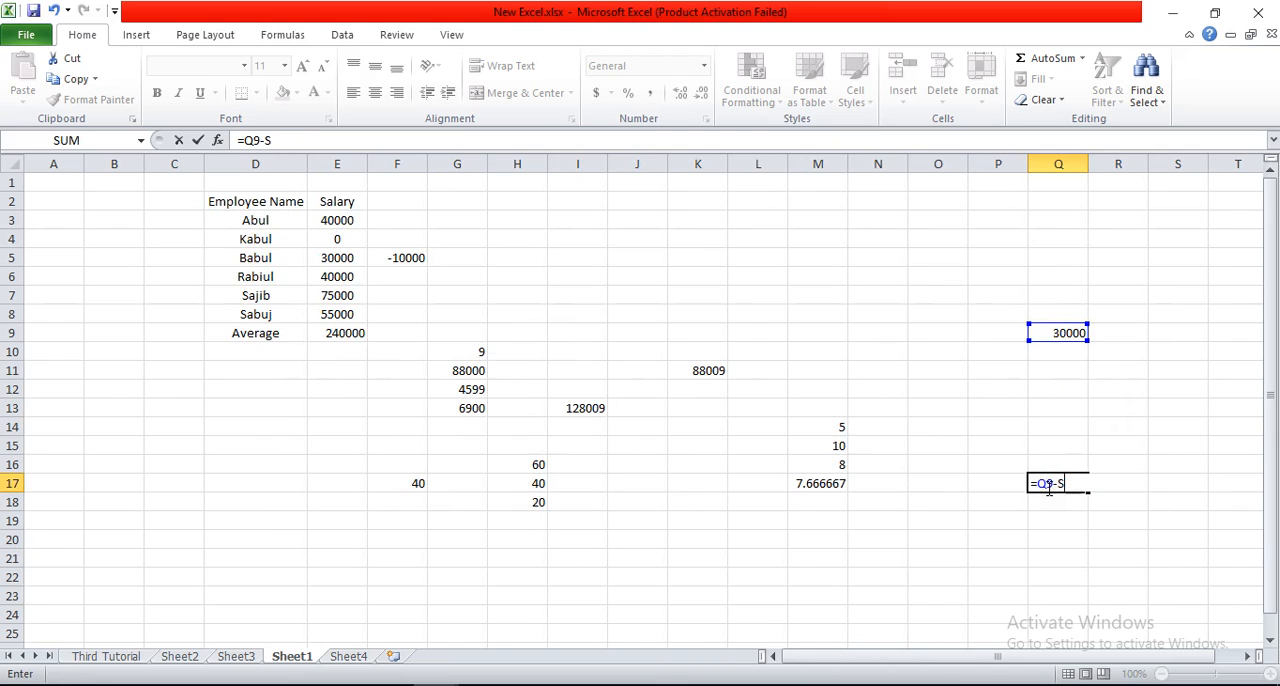
key("BackSpace")
key("BackSpace")
key("BackSpace")
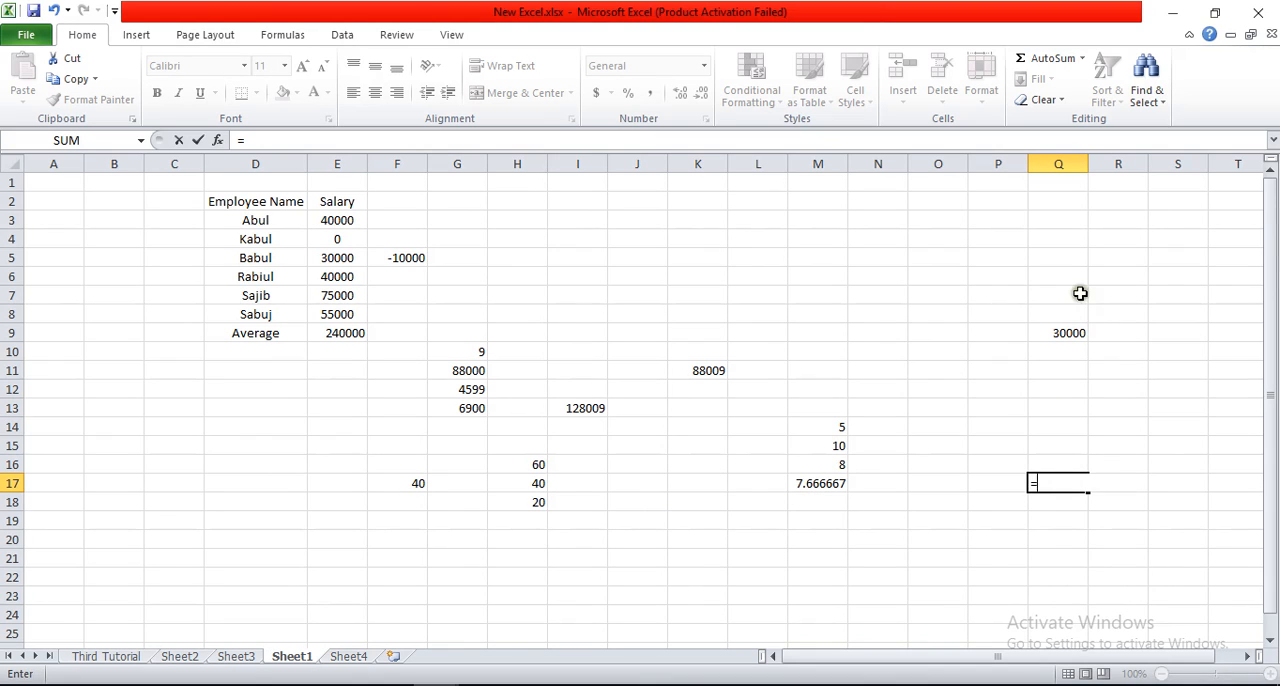
left_click(1069, 332)
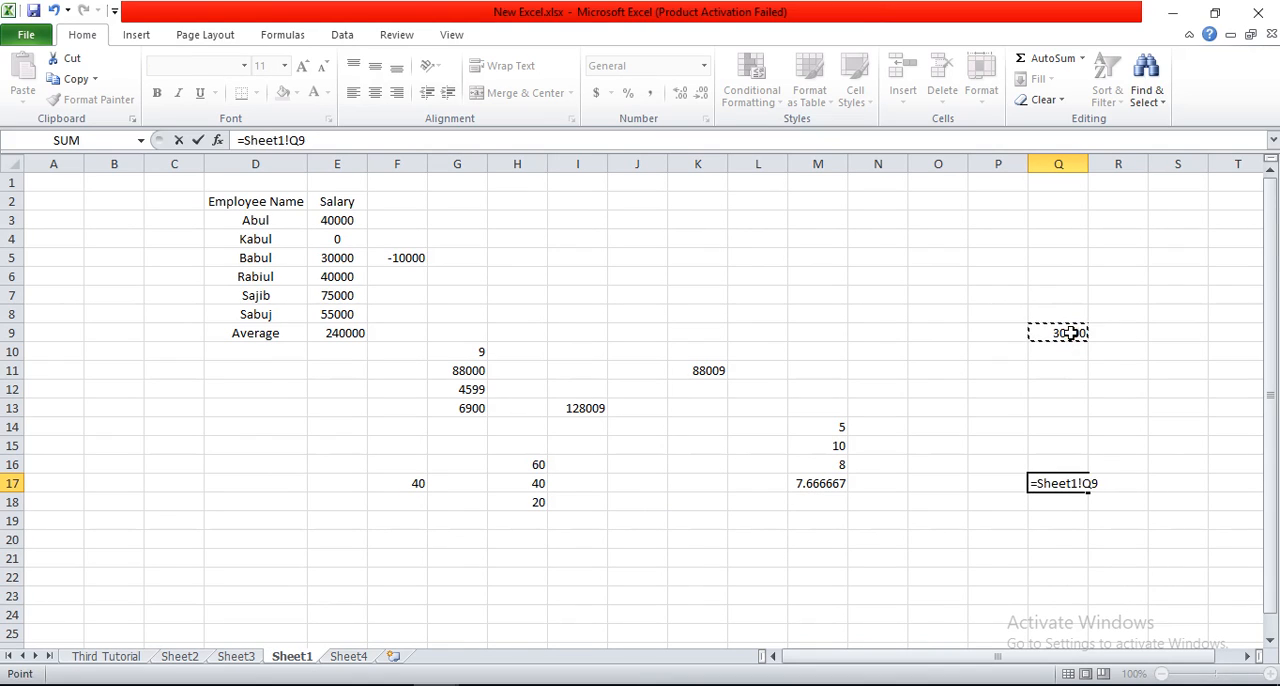
key("BackSpace")
key("BackSpace")
key("BackSpace")
key("BackSpace")
key("BackSpace")
key("BackSpace")
key("BackSpace")
key("BackSpace")
key("BackSpace")
key("BackSpace")
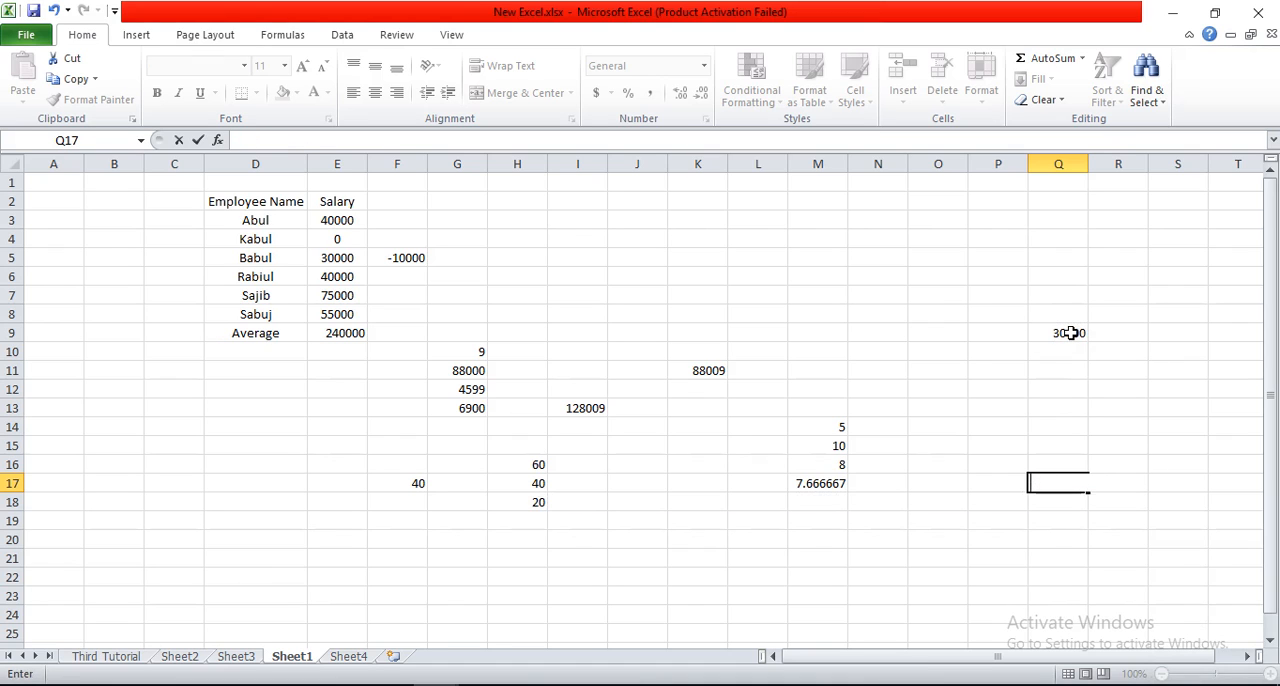
Step: In cell Q16 of Sheet1, subtract Sheet4's cell H9 from Q9 with the formula =Q9-Sheet4!H9, and reselect Q16 to show its formula
left_click(1026, 292)
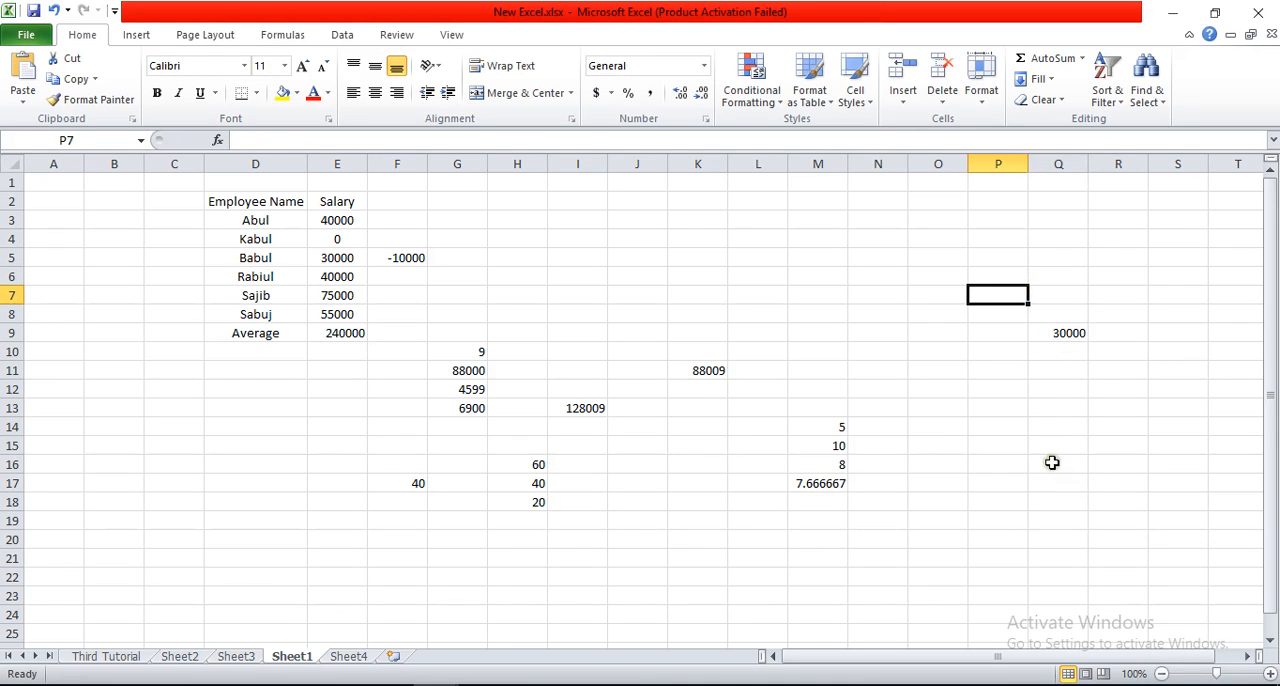
left_click(1052, 462)
type("=")
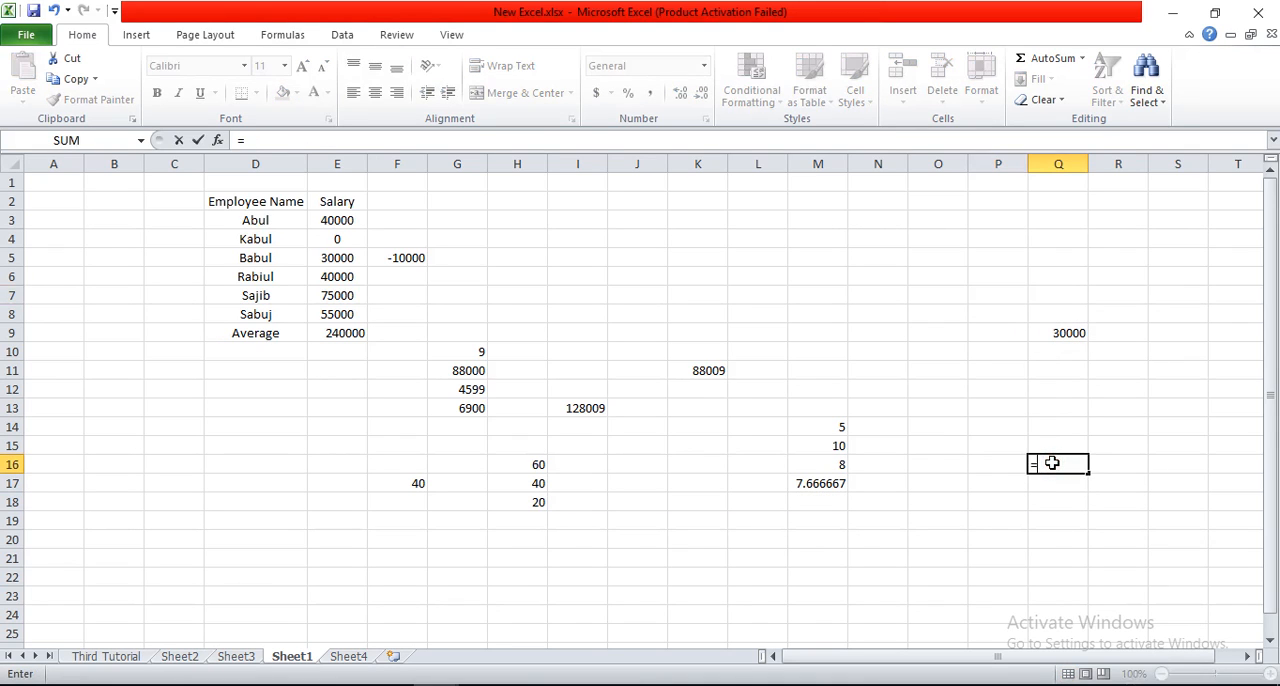
left_click(1075, 330)
type("-")
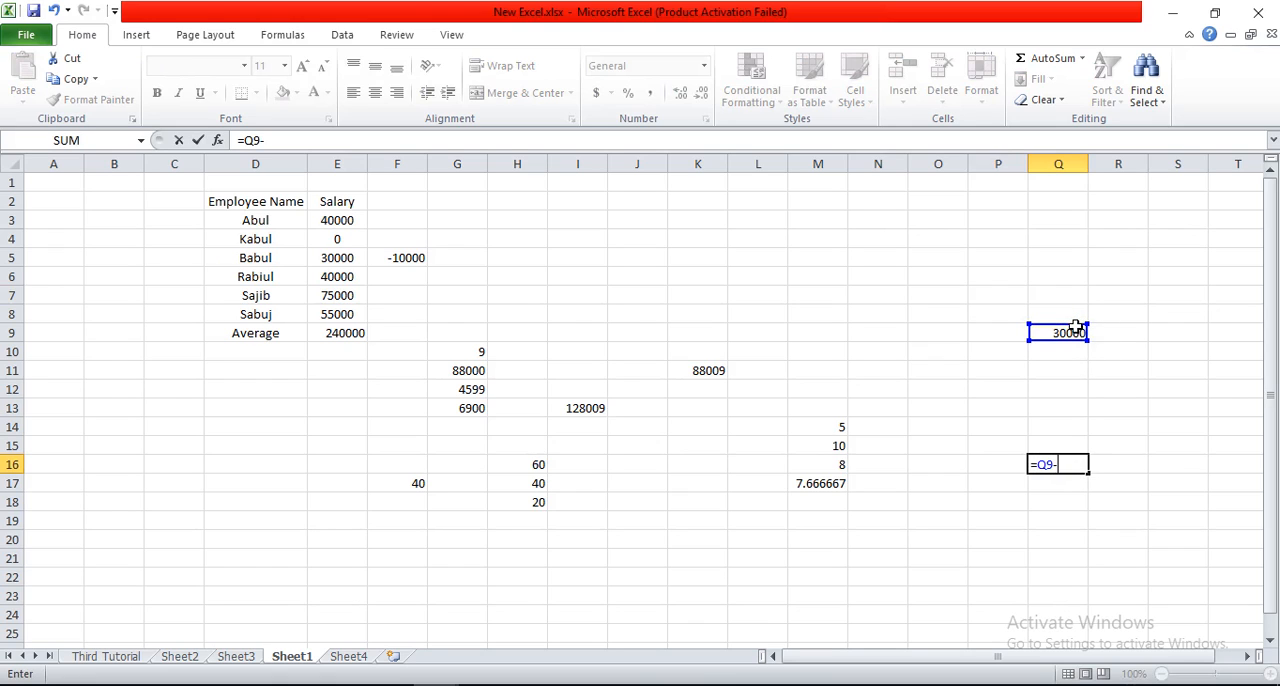
left_click(345, 656)
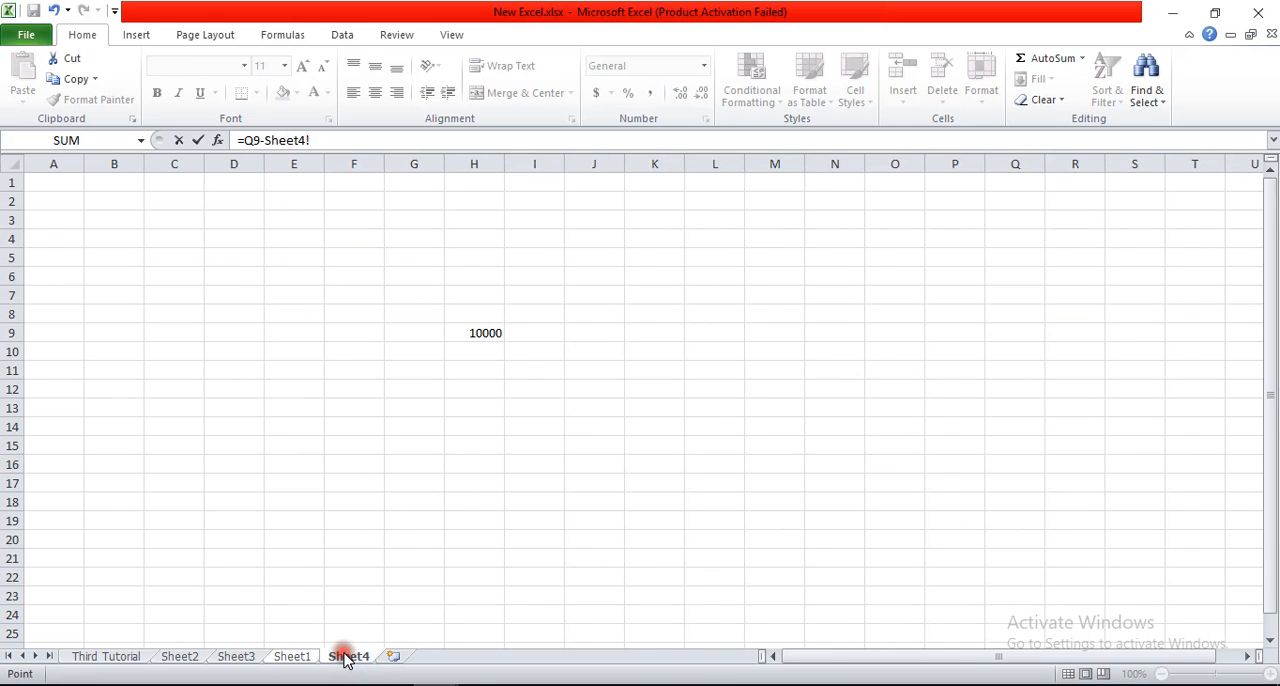
left_click(465, 334)
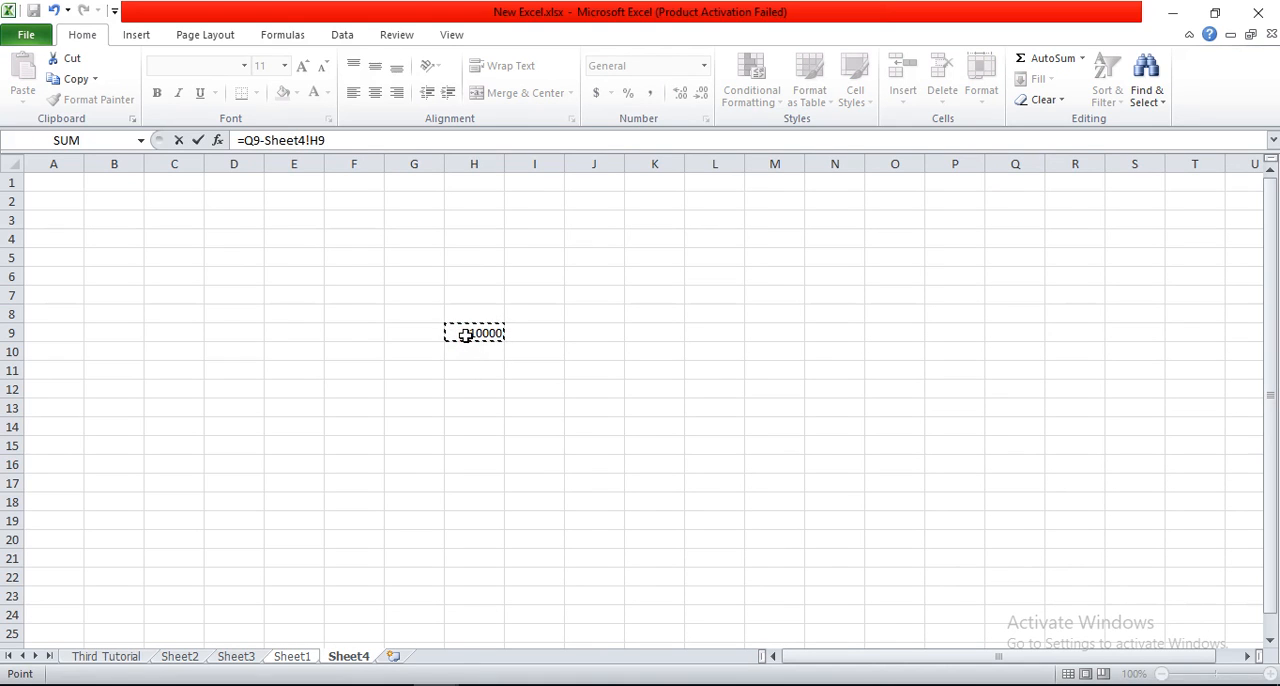
key("Return")
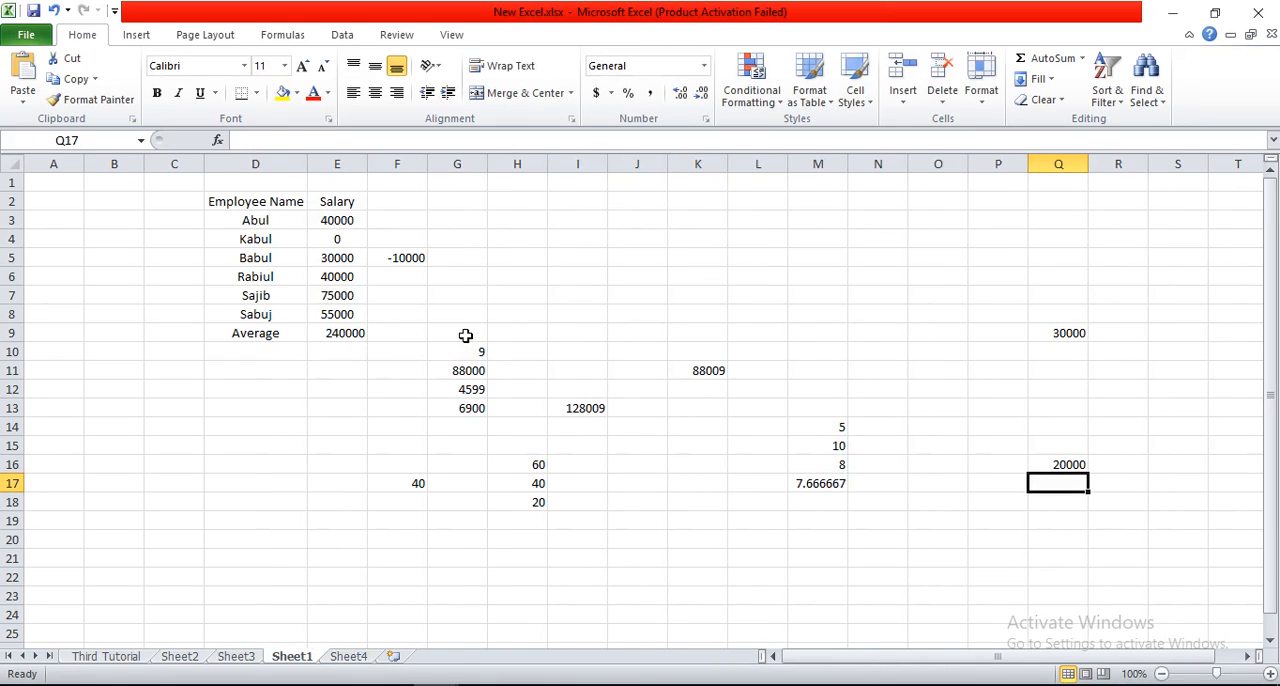
left_click(1069, 465)
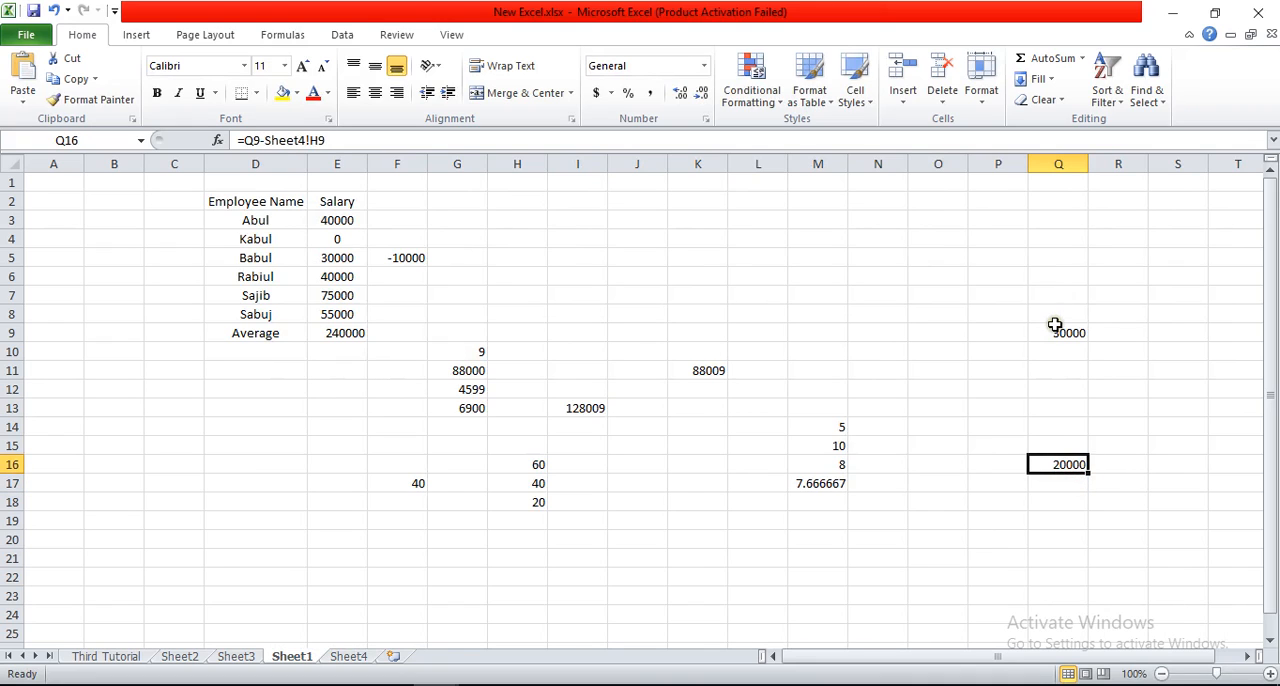
Step: Check the source value on Sheet4, return to Sheet1 and change cell Q9 to 70000
left_click(346, 656)
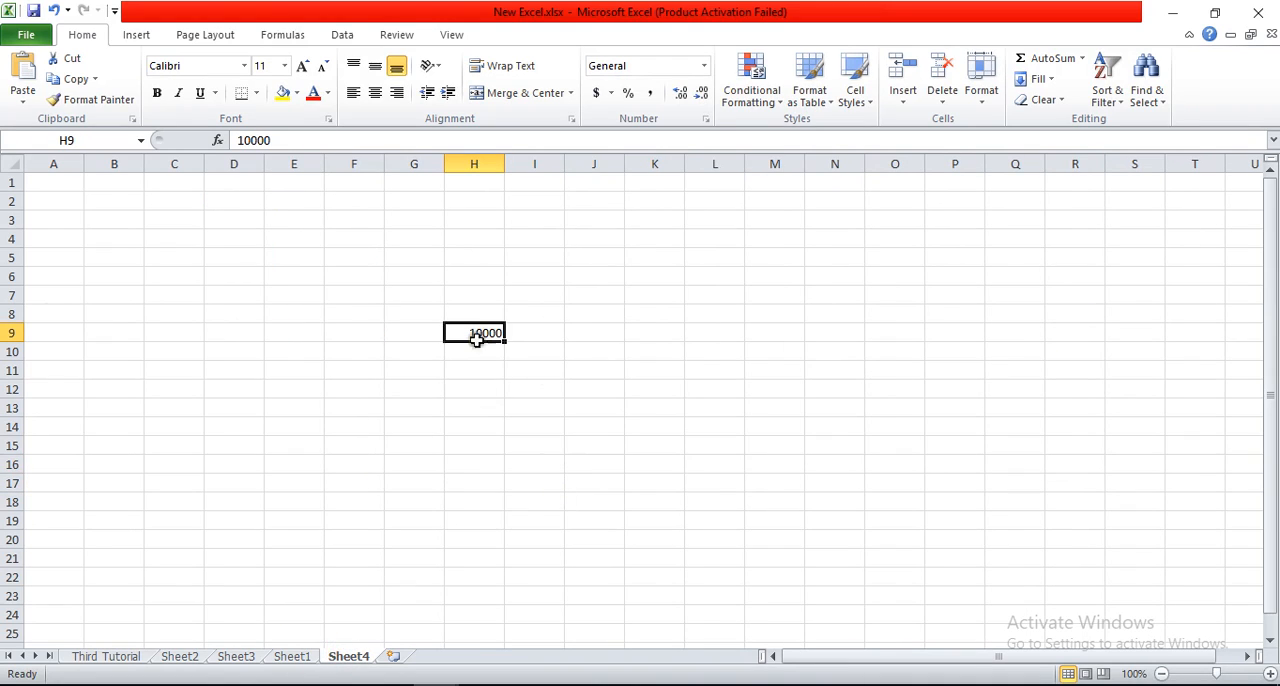
left_click(290, 656)
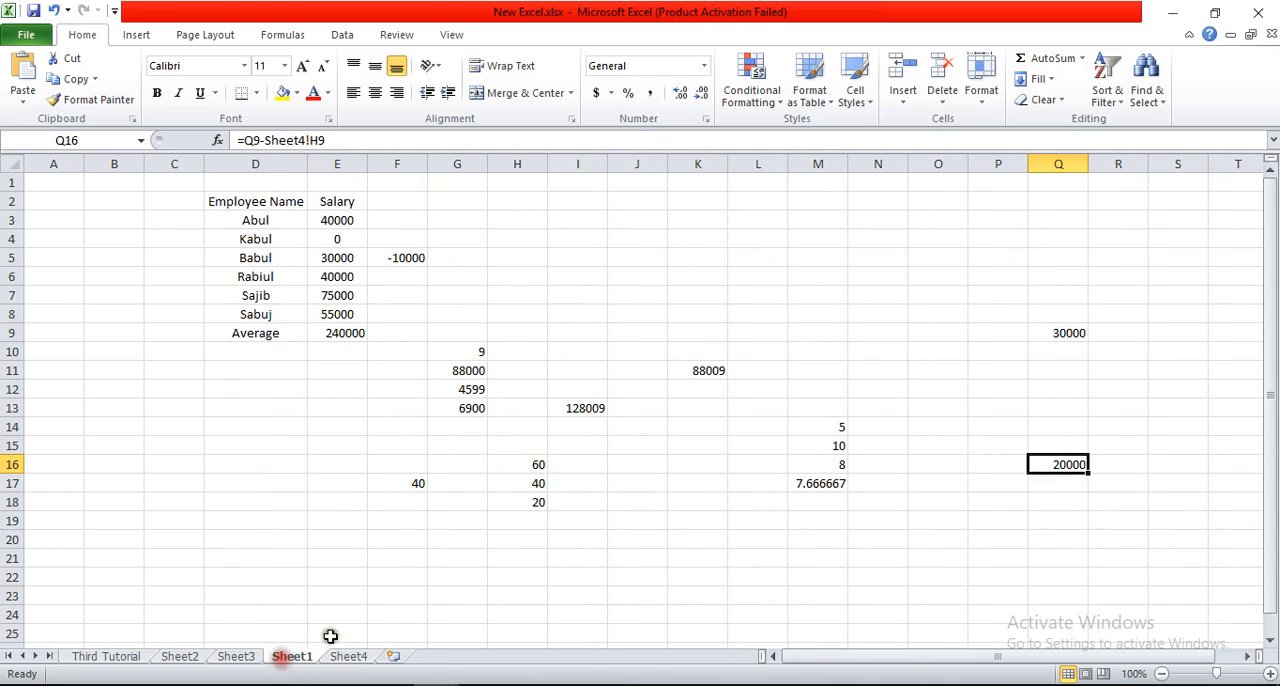
left_click(1068, 332)
type("7")
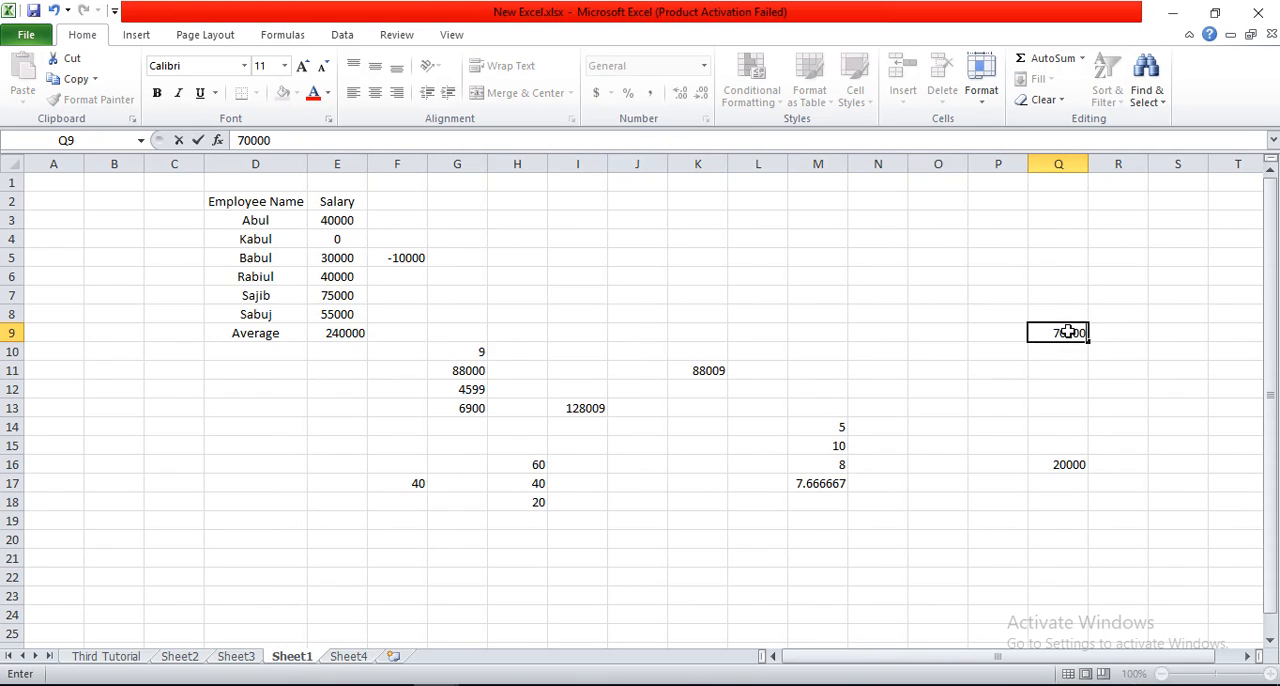
key("Return")
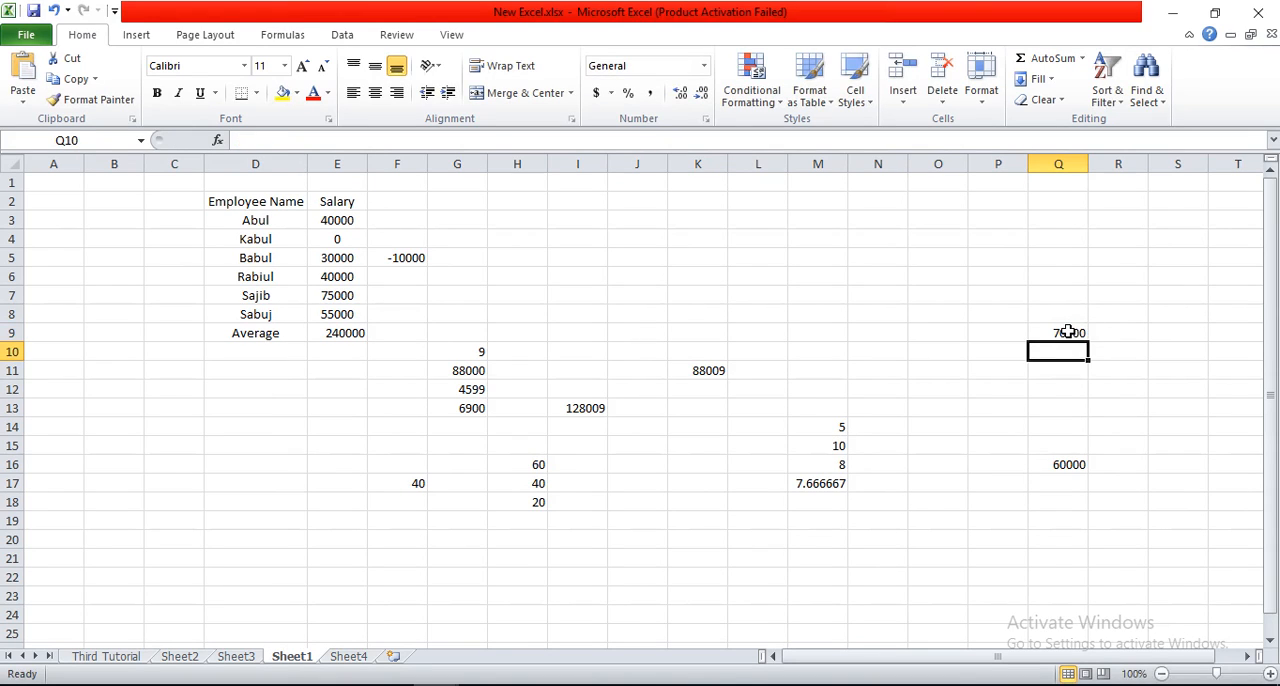
Step: Change cell H9 on Sheet4 to 30000, and return to Sheet1's cell Q16 to check the updated difference
left_click(340, 658)
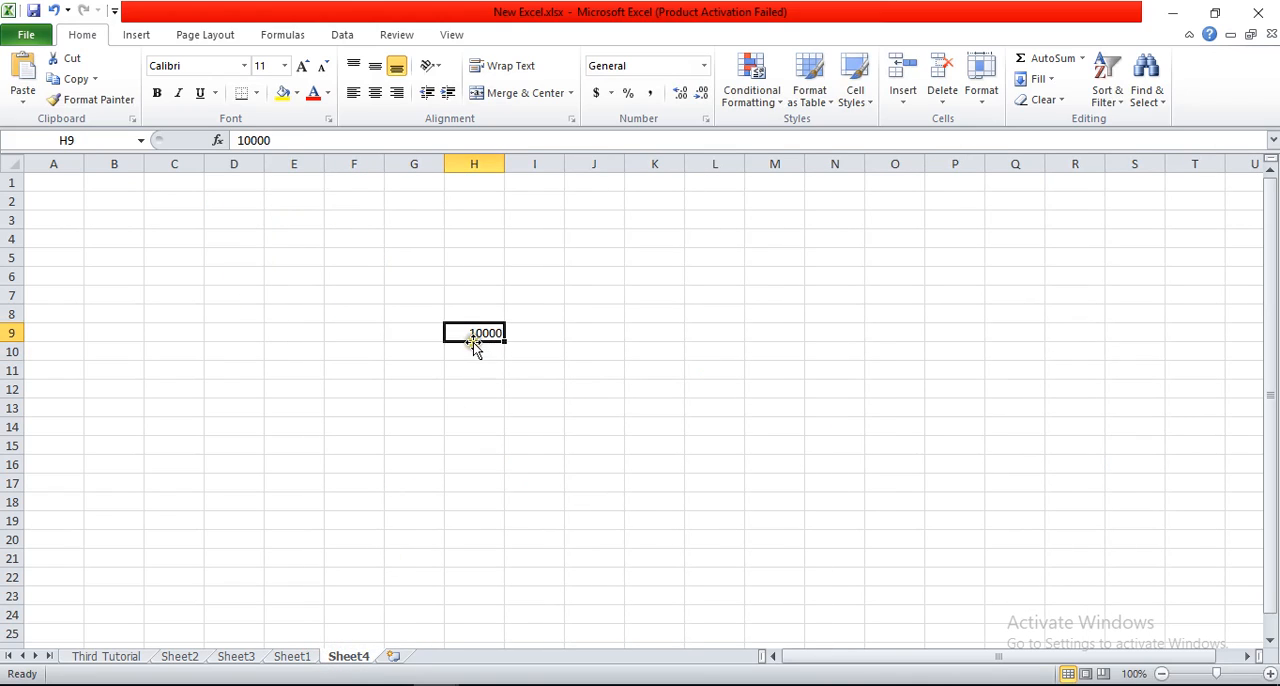
type("9")
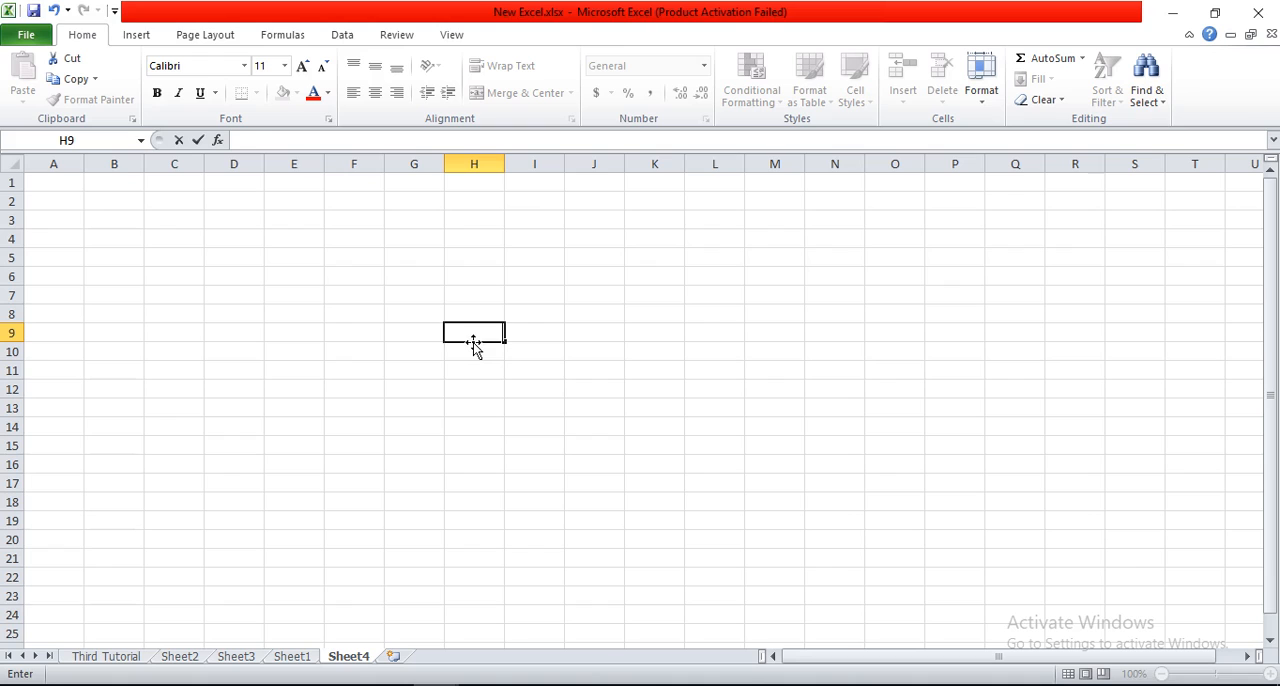
type("30000")
key("Return")
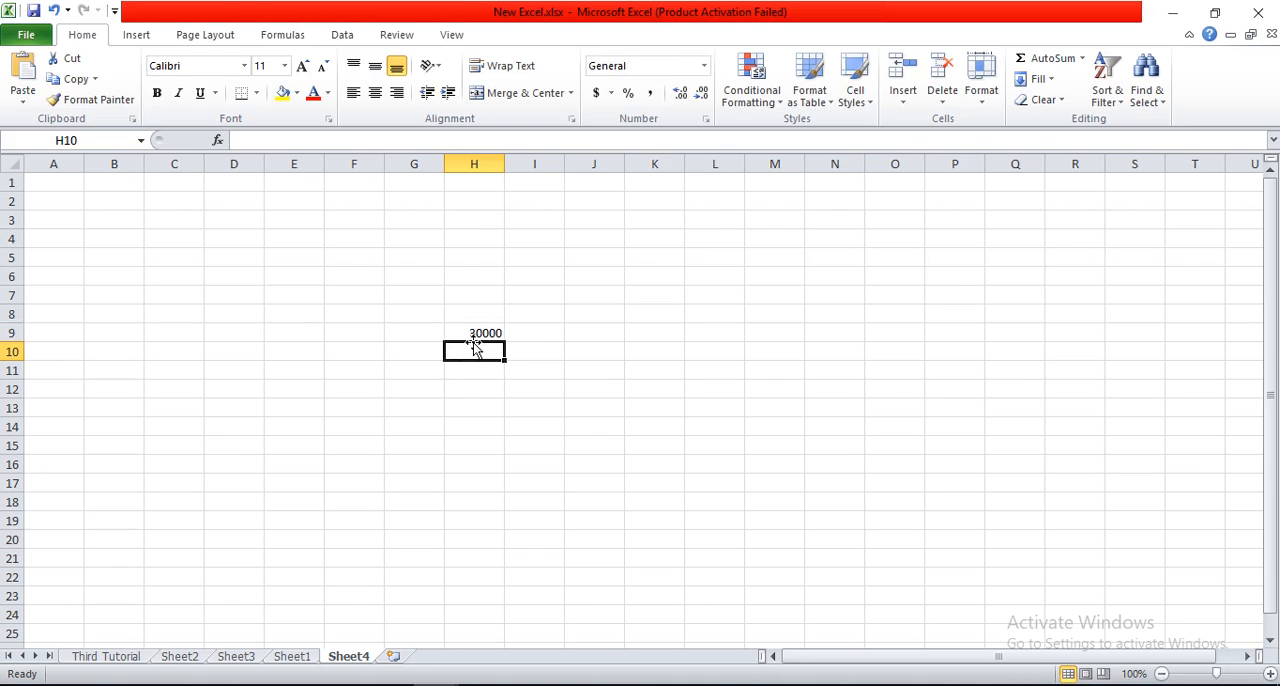
left_click(298, 658)
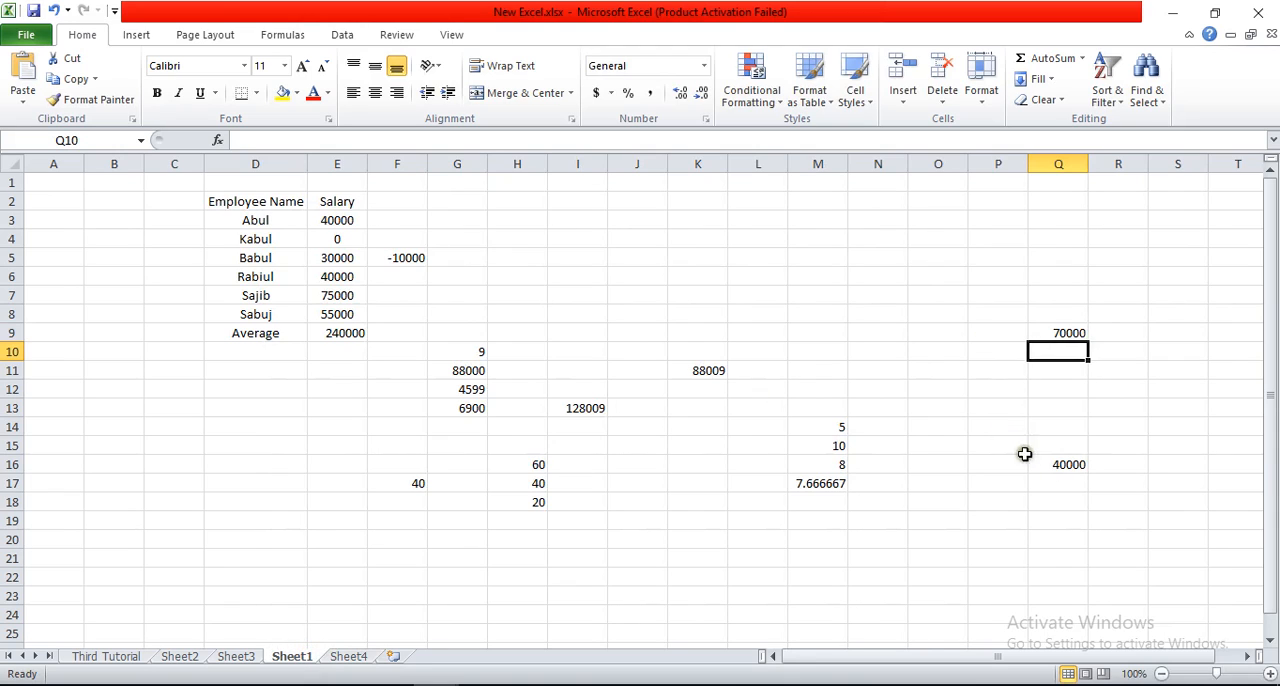
left_click(1067, 466)
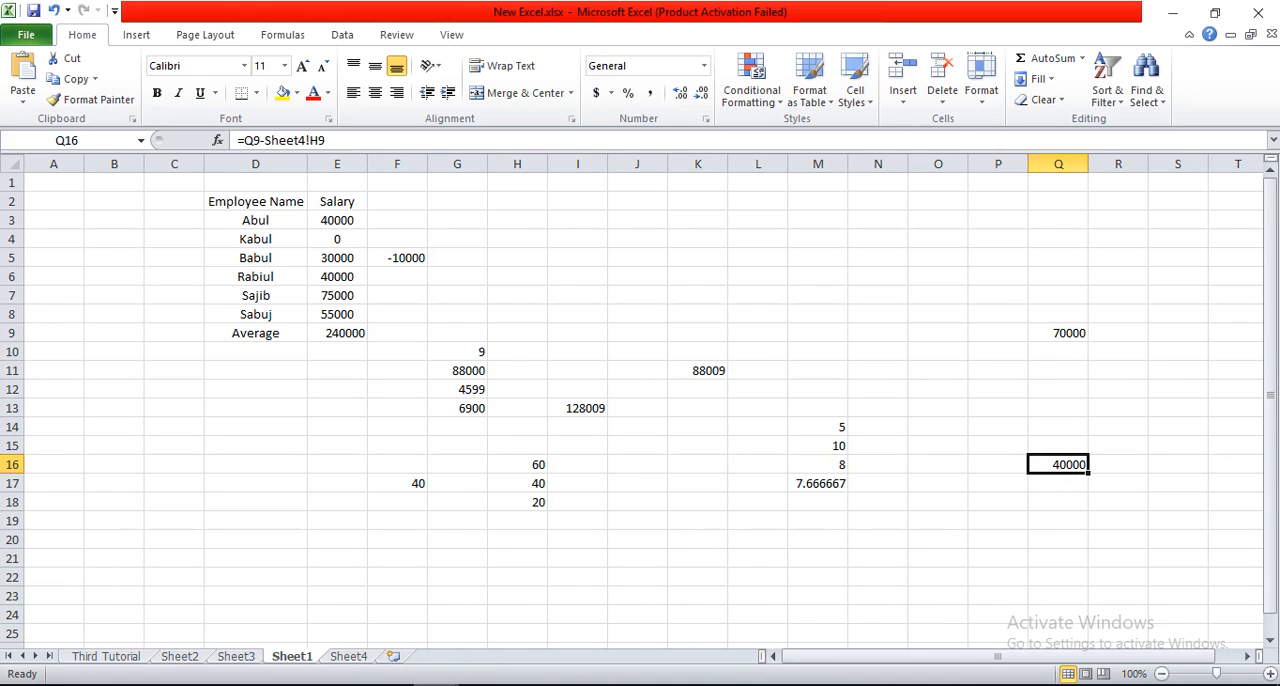
Step: Switch to the Book1.xlsx workbook and enter 1000 in cell K10 of its Sheet4
mouse_move(436, 685)
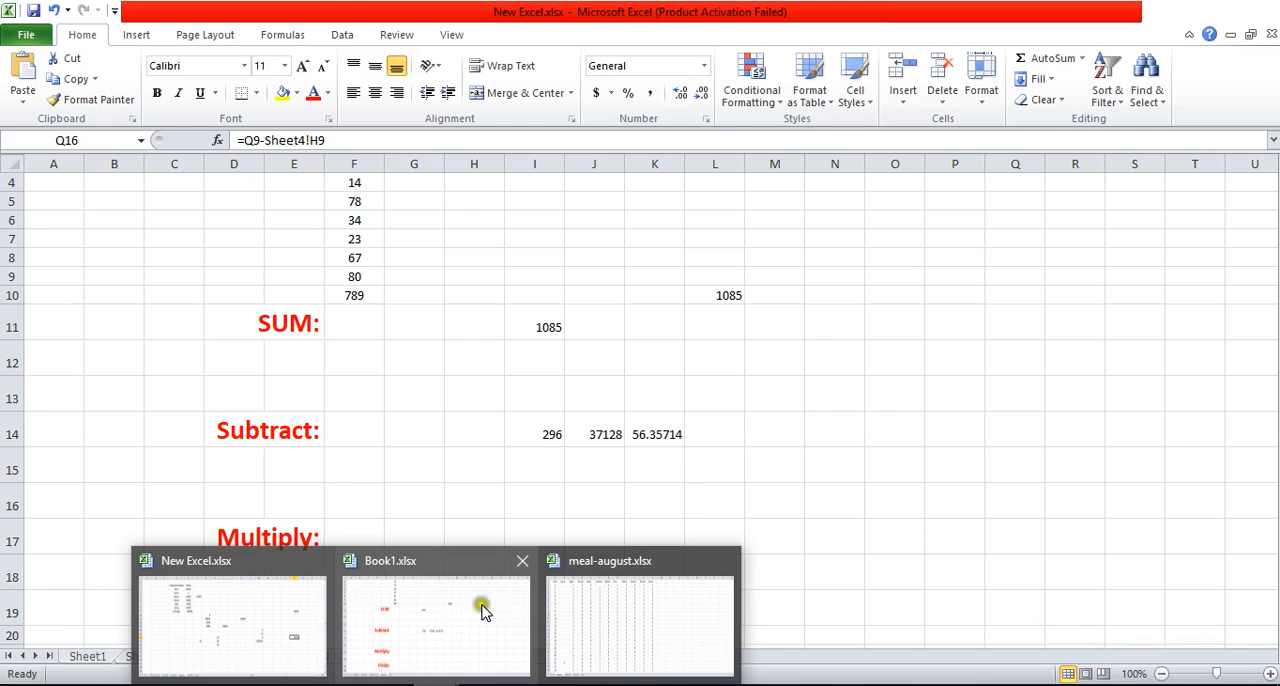
left_click(480, 606)
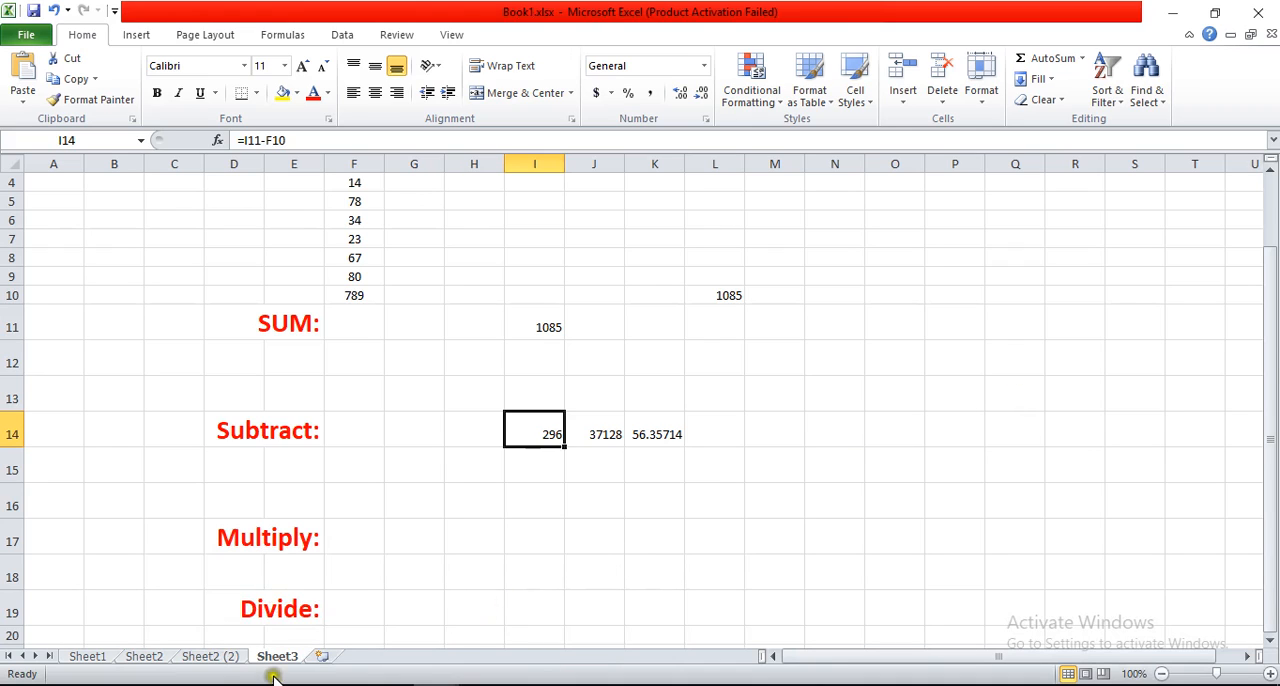
left_click(656, 347)
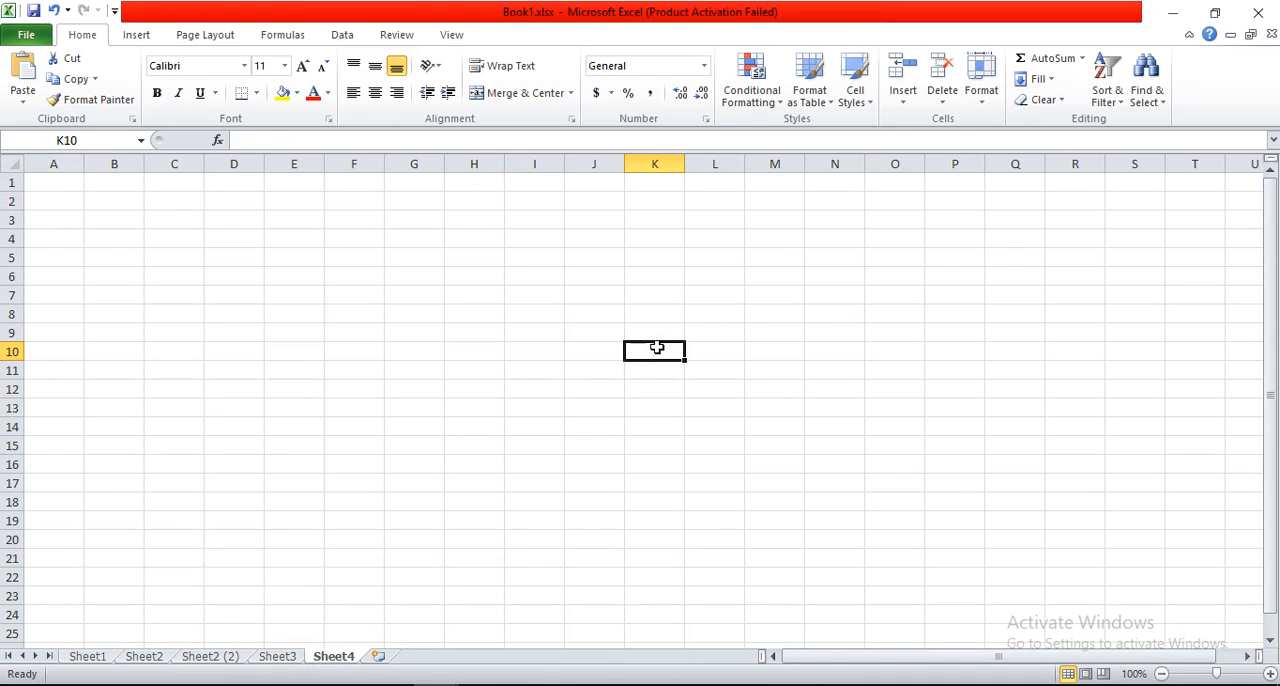
type("`")
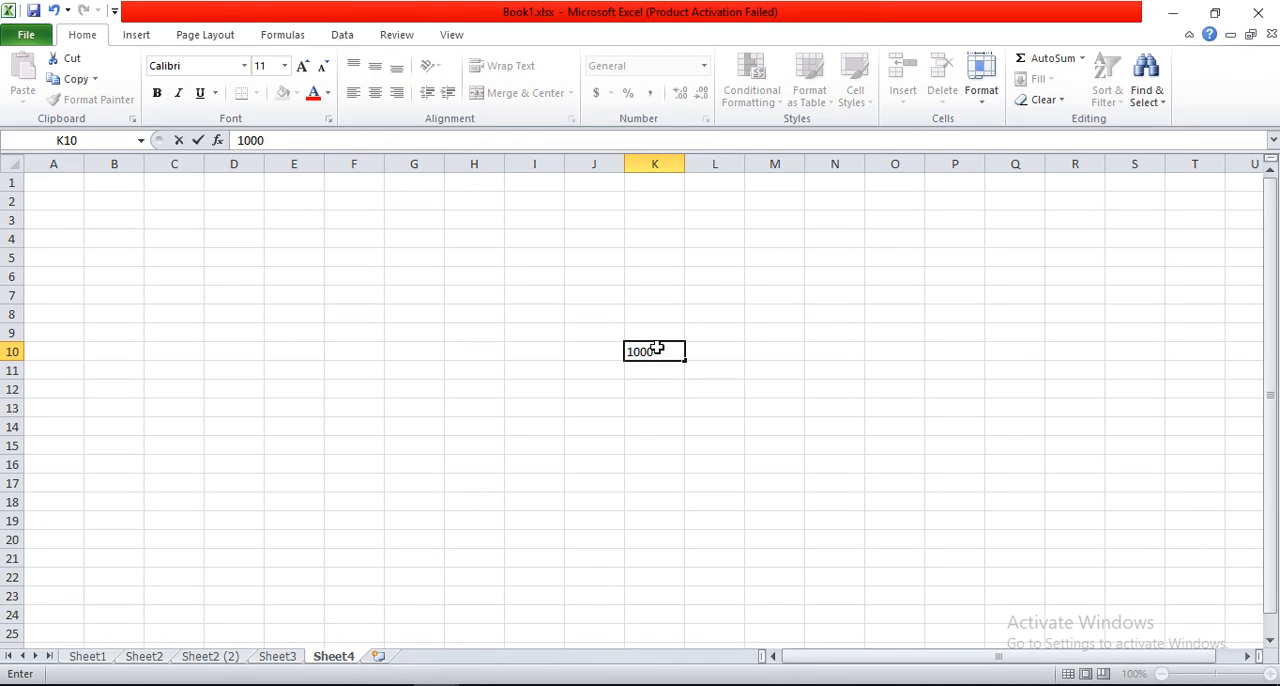
type("000")
left_click(650, 389)
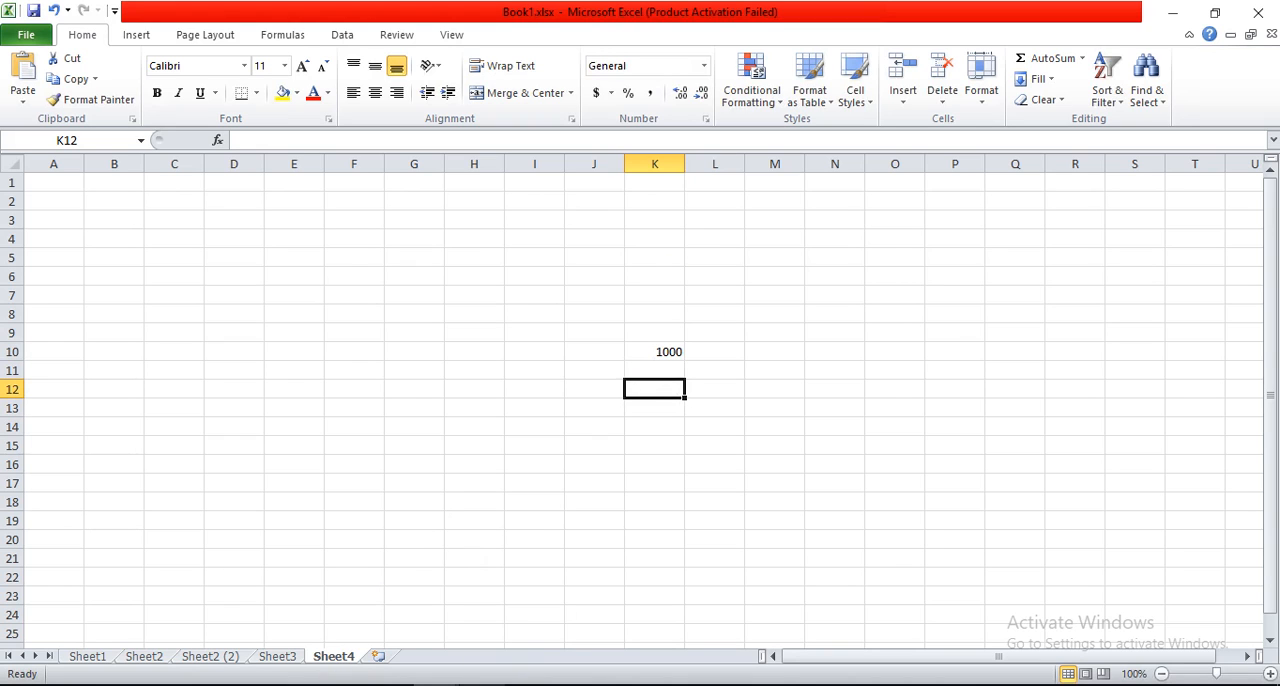
Step: Switch from Book1.xlsx back to Sheet1 of the New Excel.xlsx workbook
left_click(436, 685)
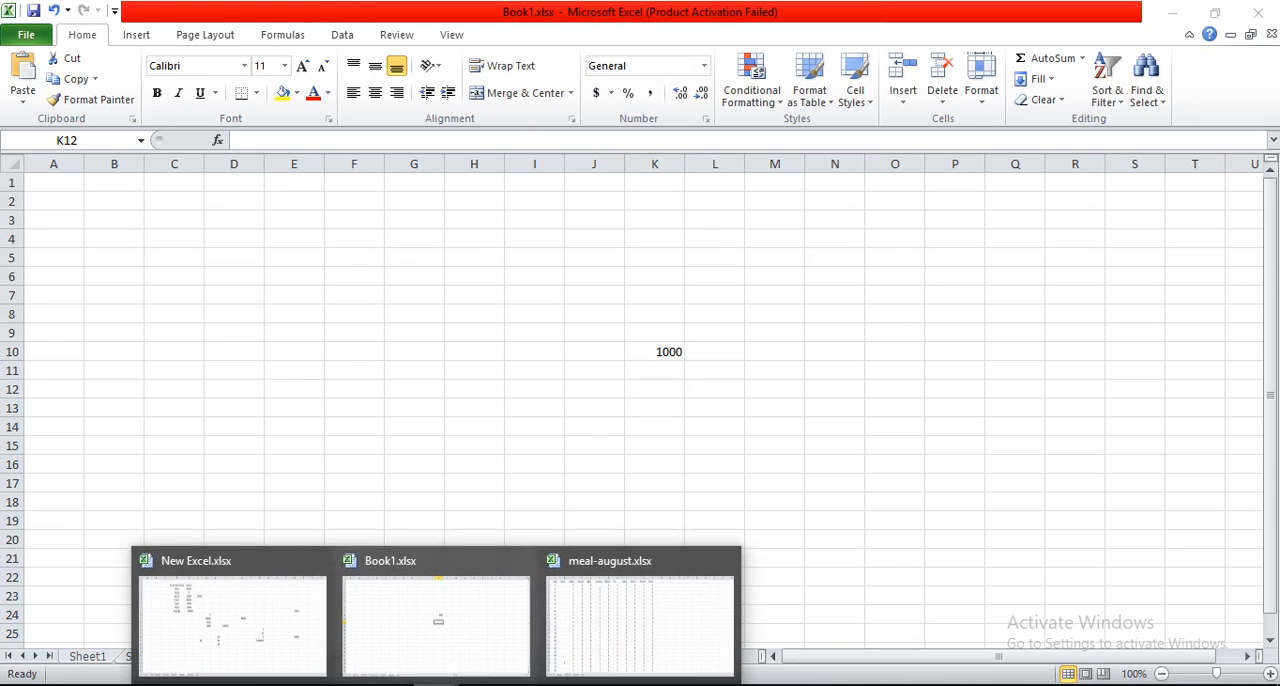
left_click(409, 638)
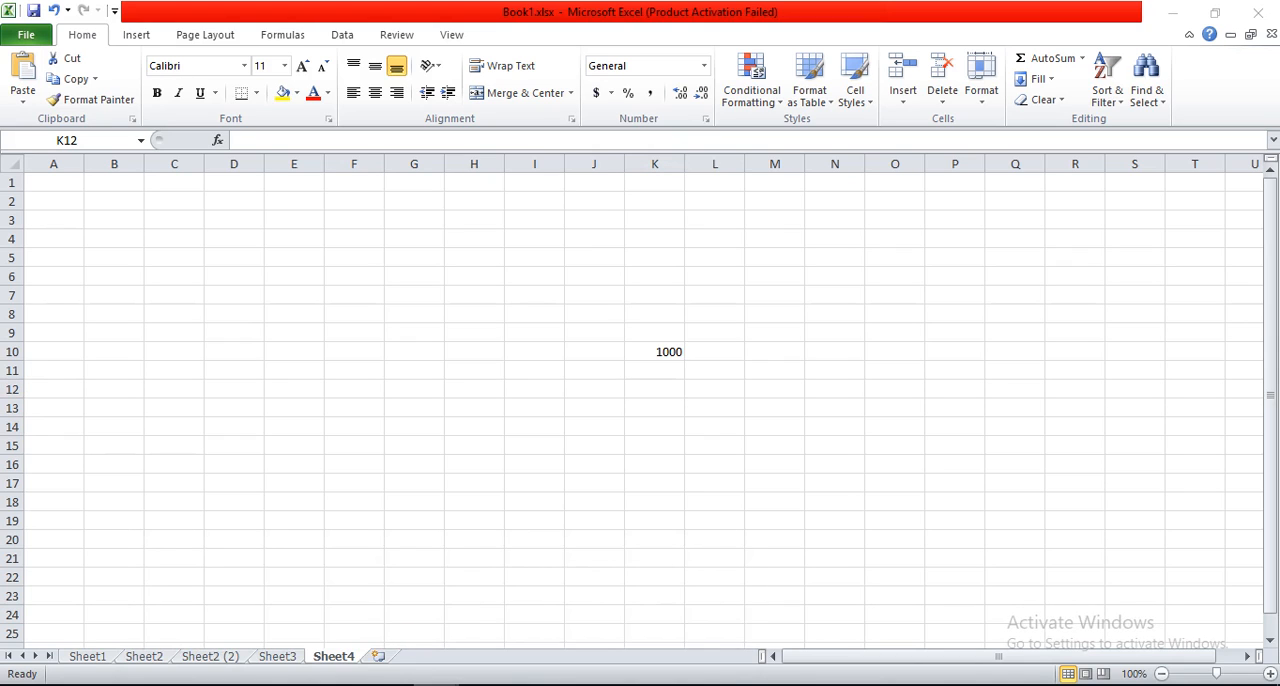
left_click(280, 602)
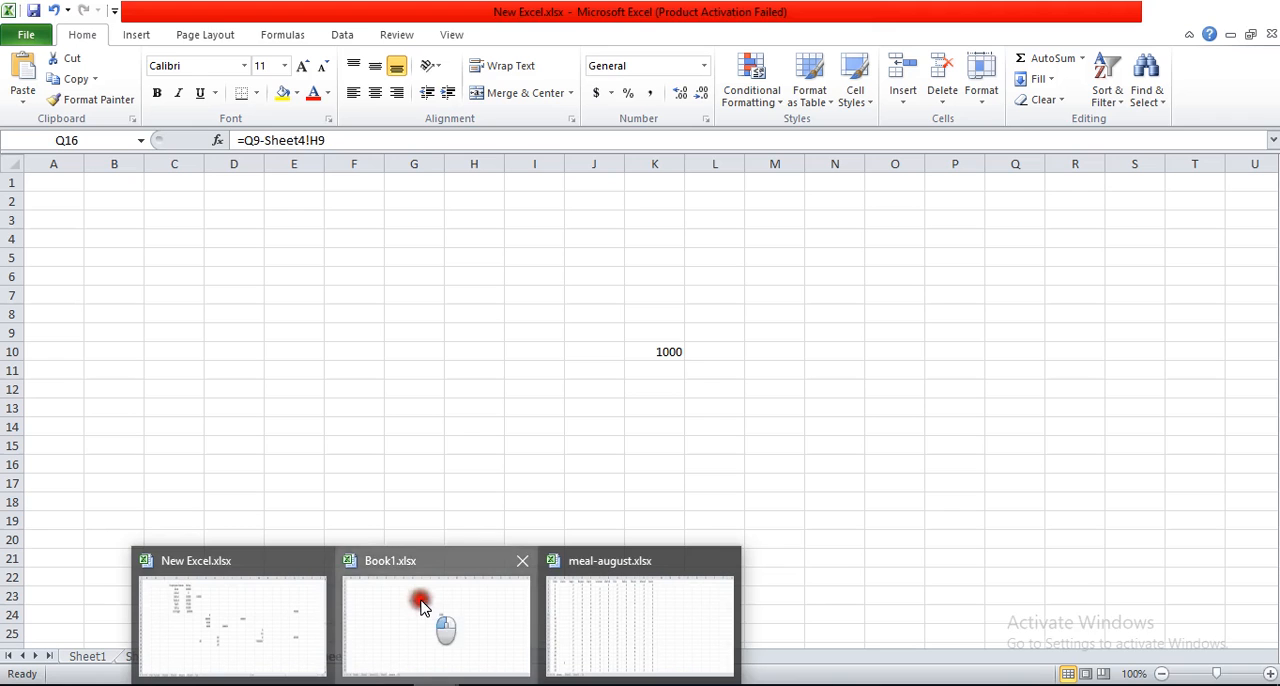
left_click(418, 600)
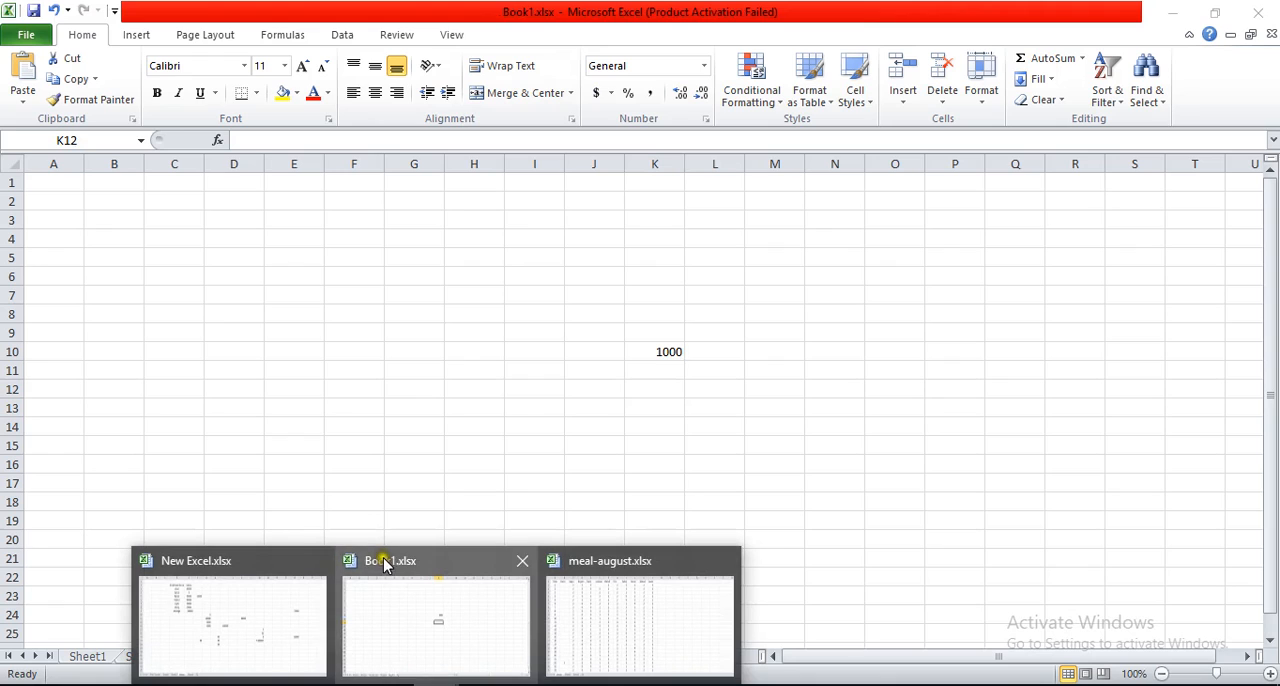
left_click(259, 588)
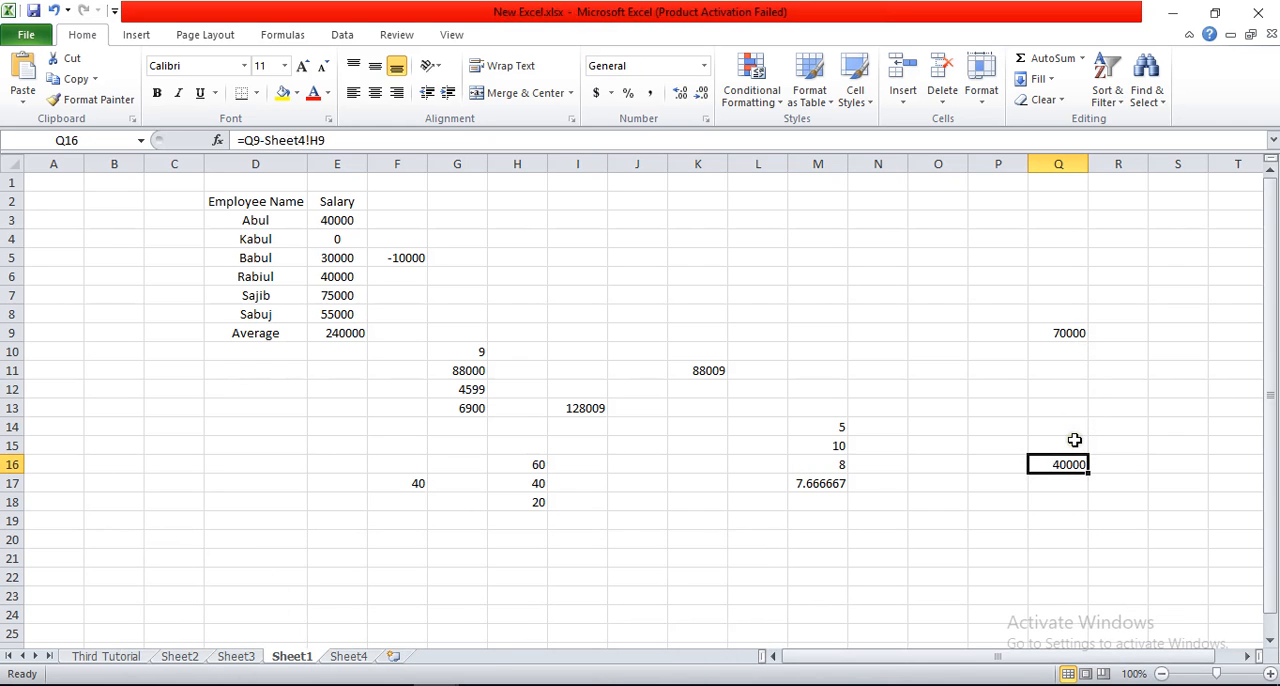
Step: Try to subtract cell K10 on Sheet4 of Book1.xlsx from Q9 with a new formula in cell Q16
type("=")
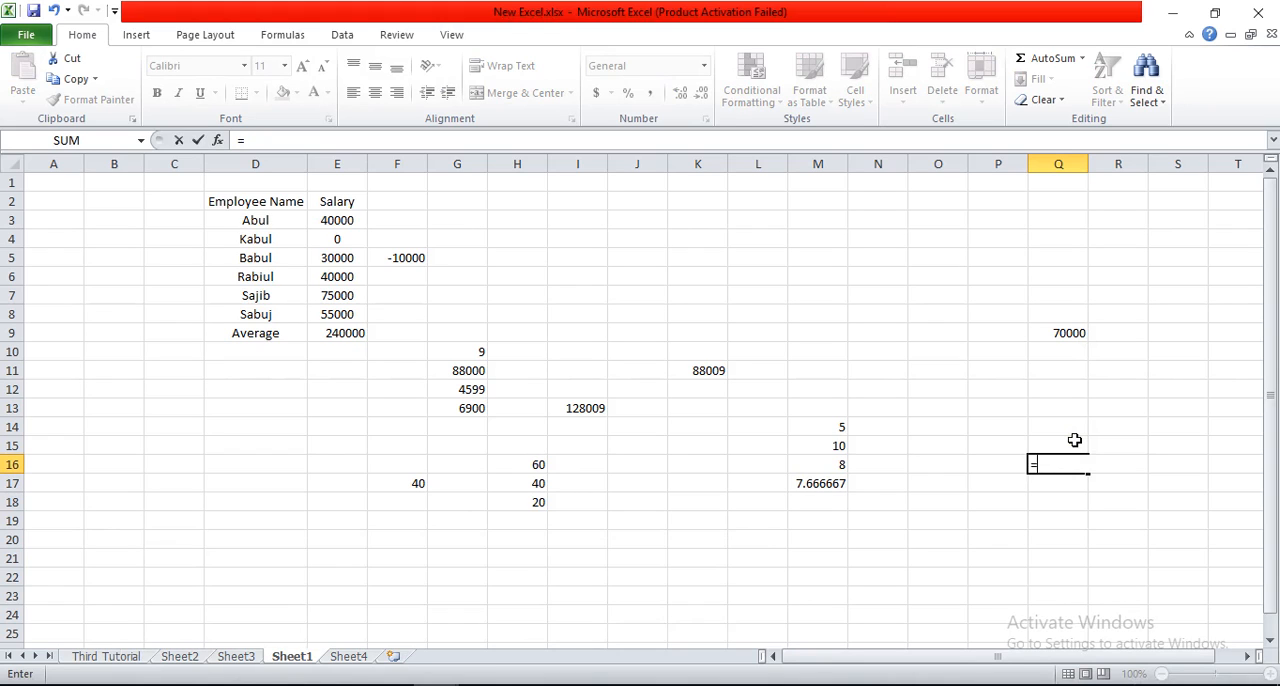
left_click(1068, 333)
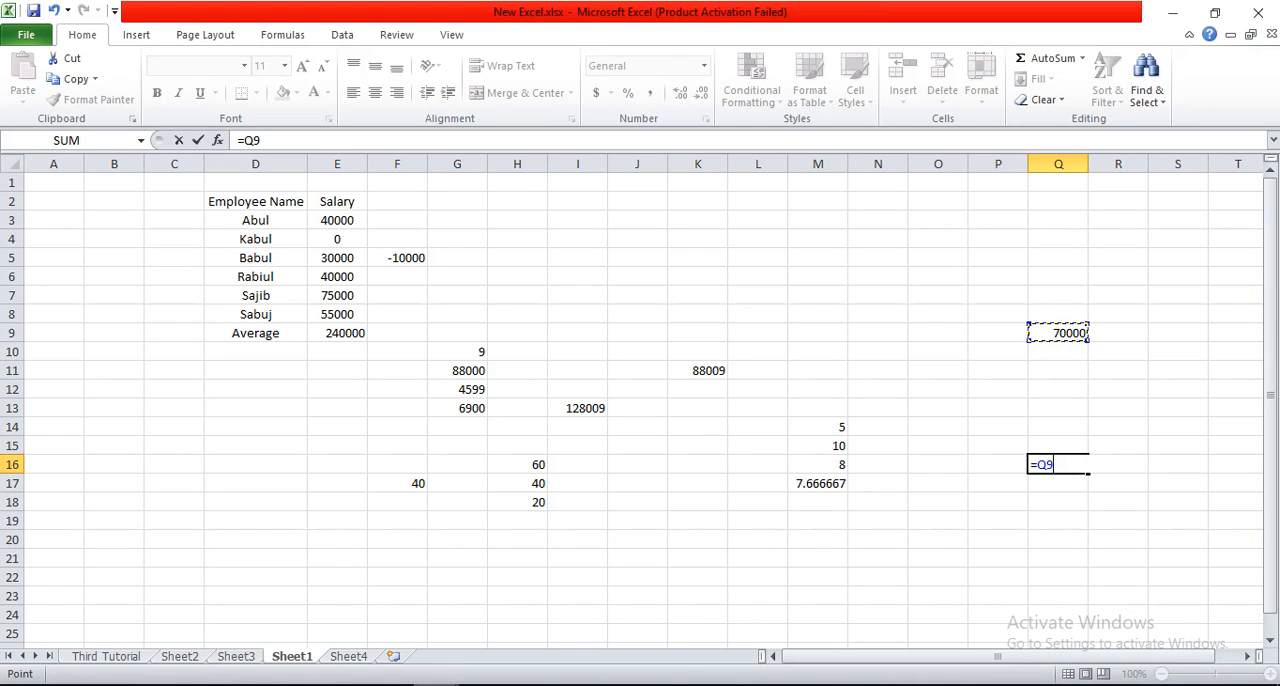
left_click(436, 684)
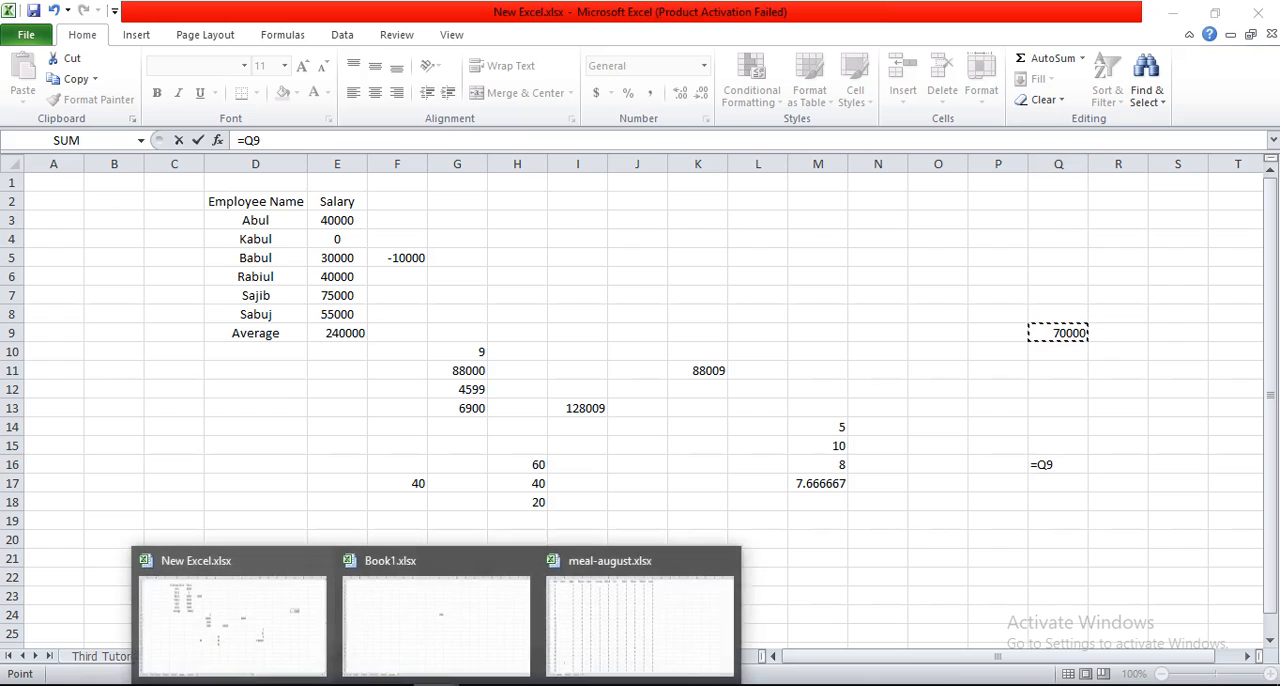
left_click(377, 598)
left_click(653, 358)
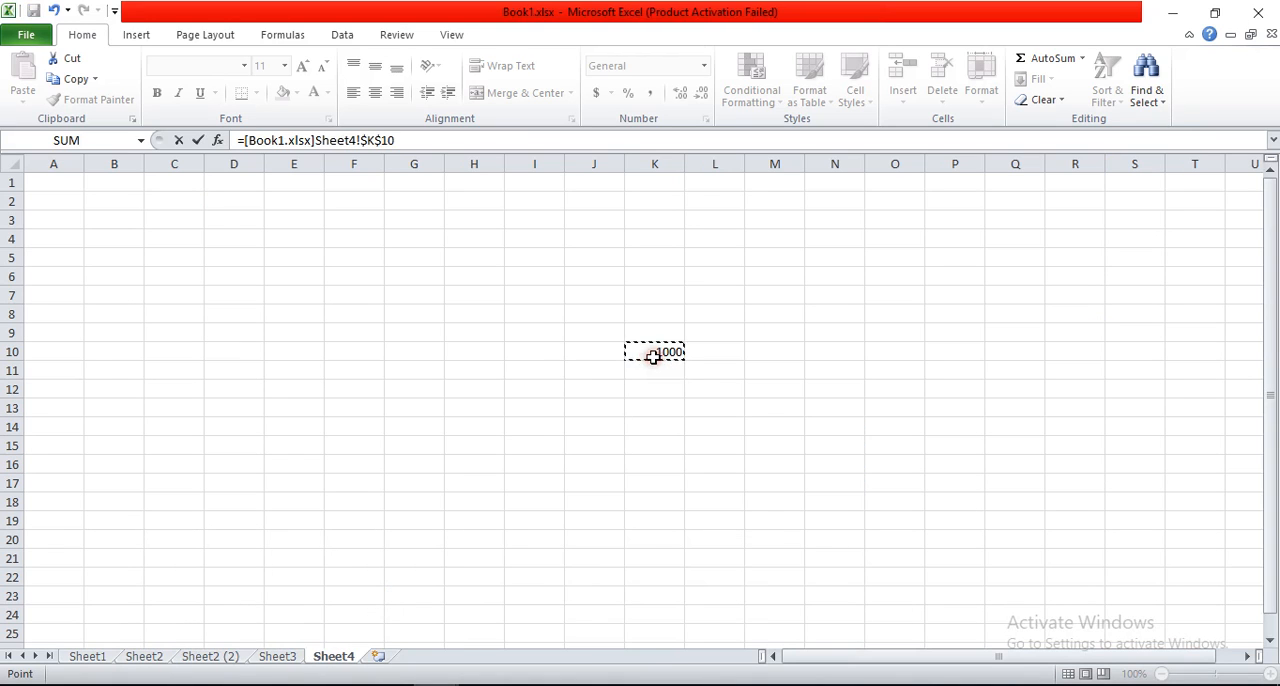
key("Return")
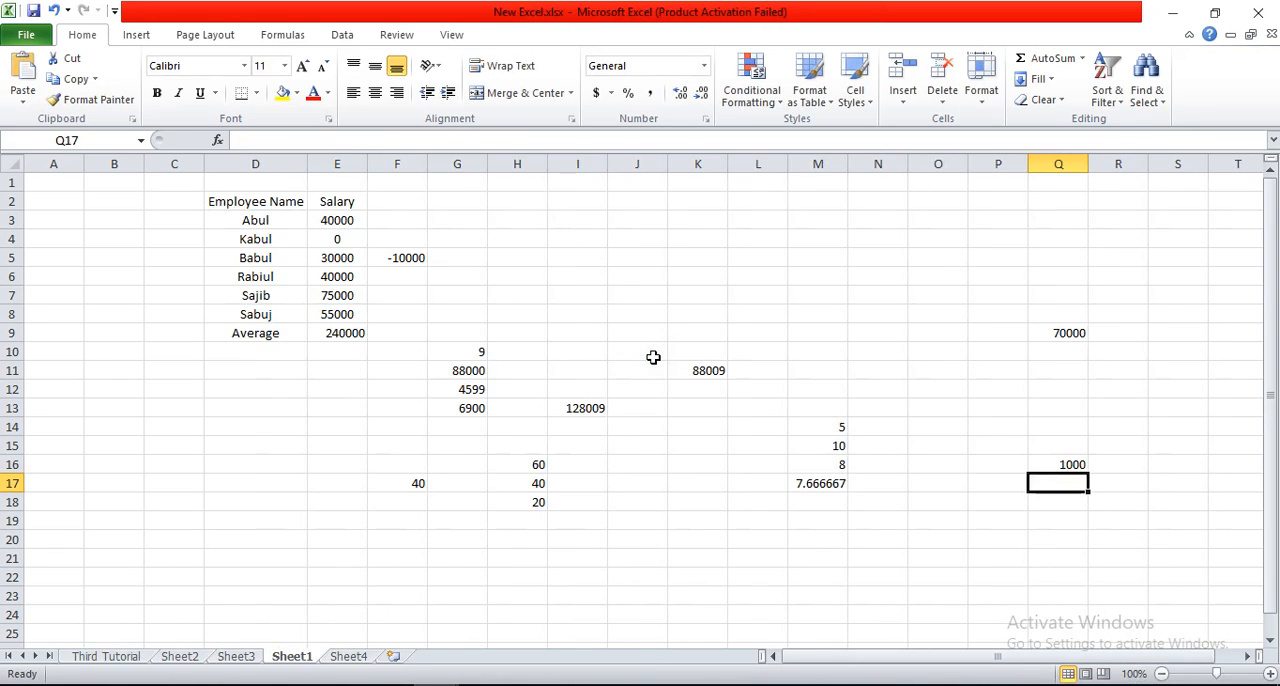
Step: Replace the formula in cell Q16 with one subtracting cell K10 on Sheet4 of Book1.xlsx from Q9
left_click(1065, 466)
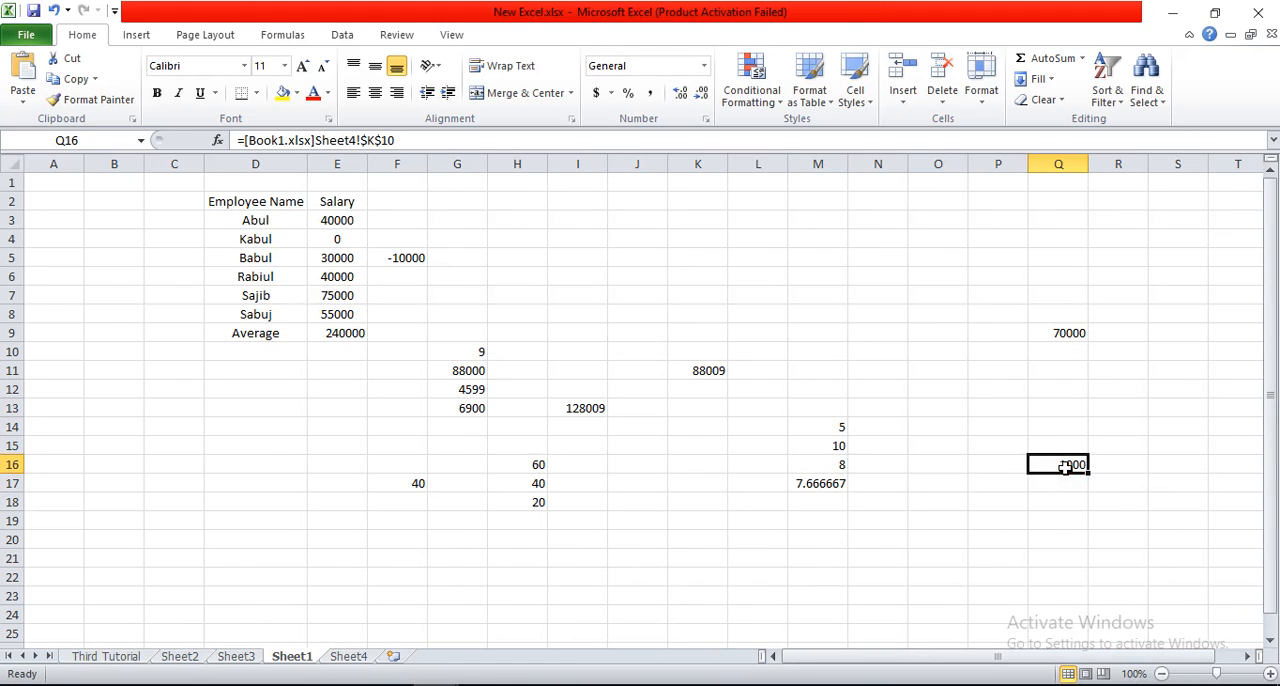
type("=")
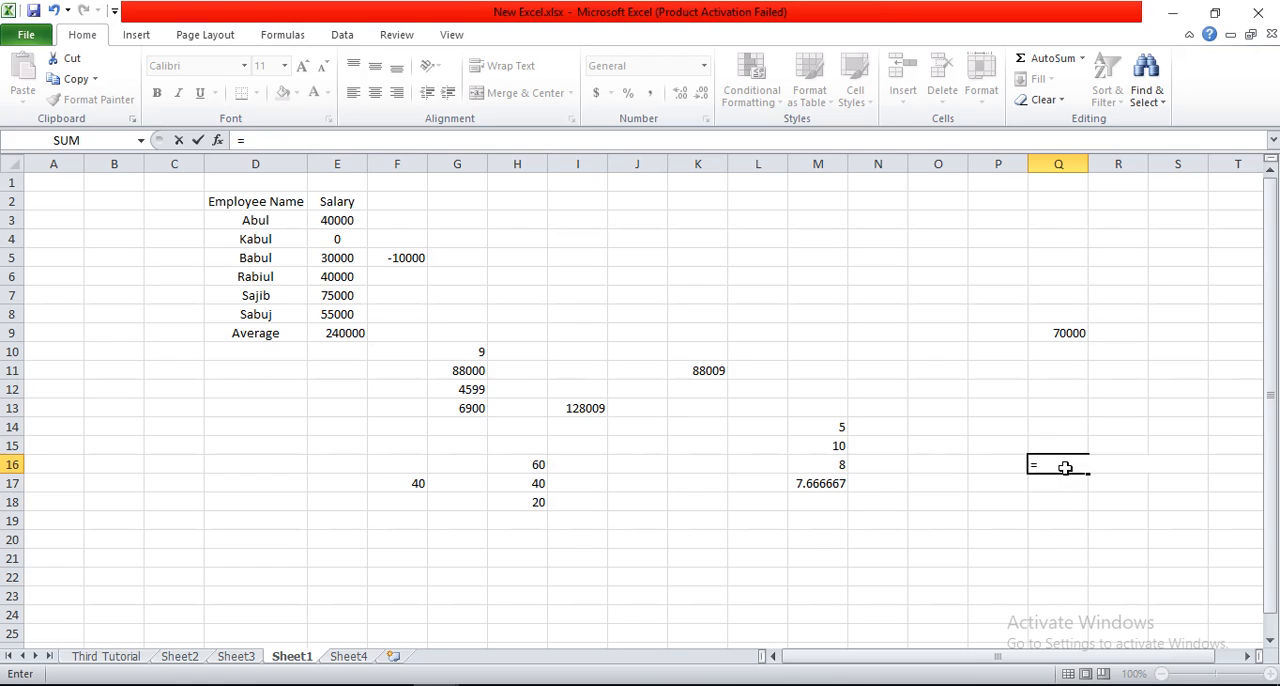
key("BackSpace")
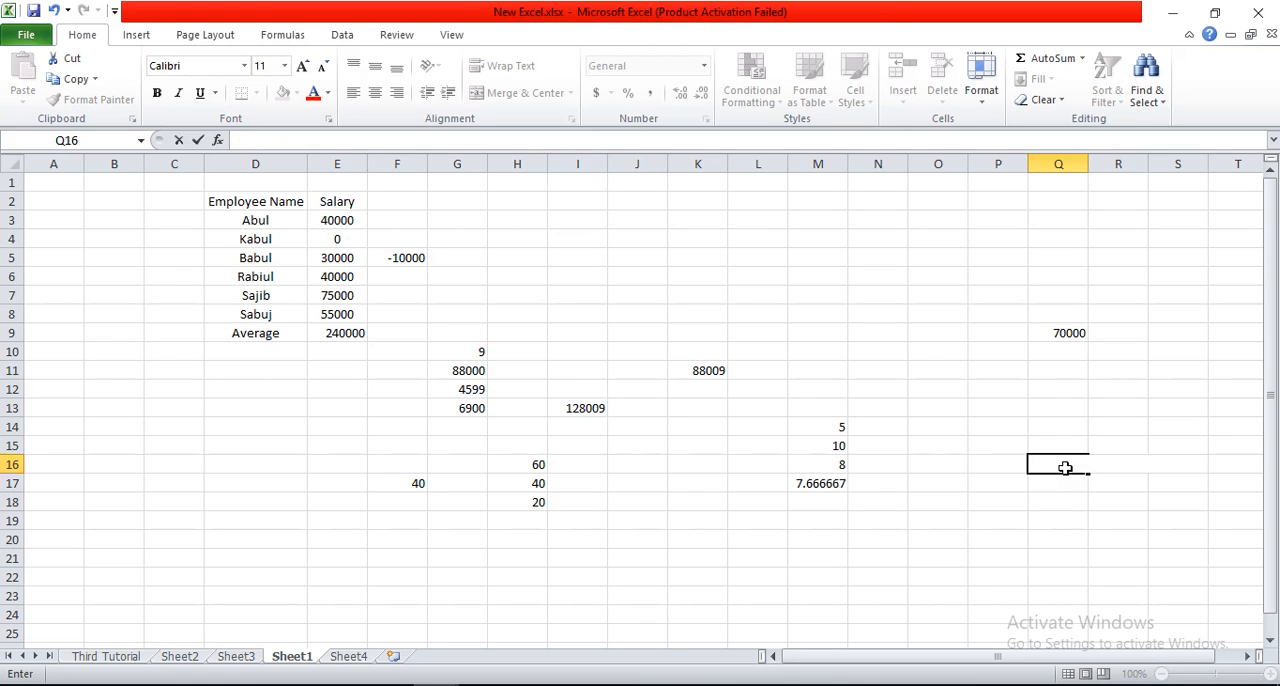
type("=")
left_click(1071, 333)
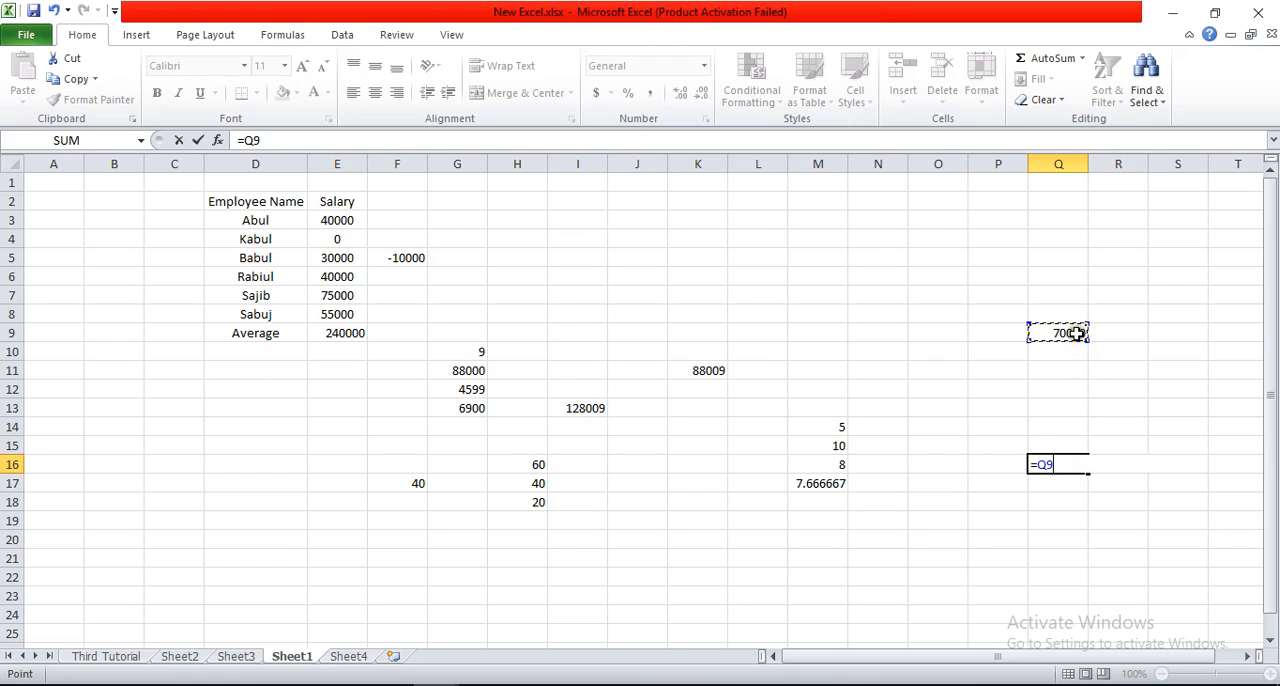
type("-")
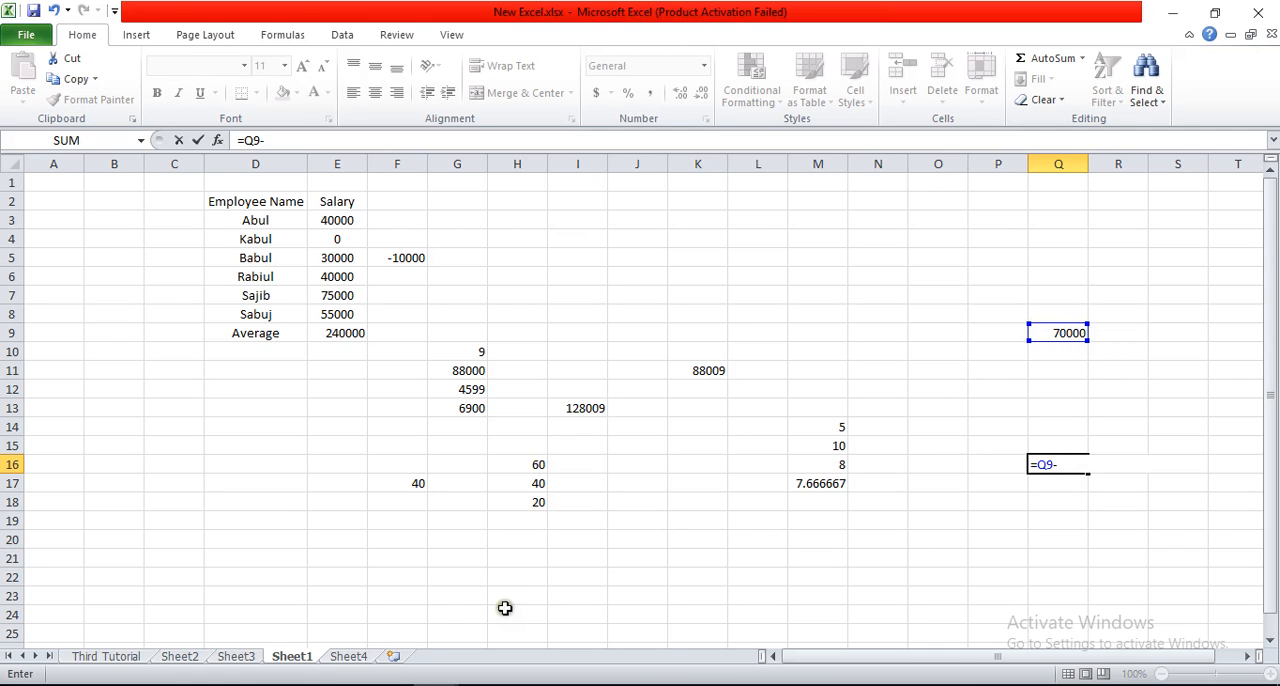
mouse_move(433, 685)
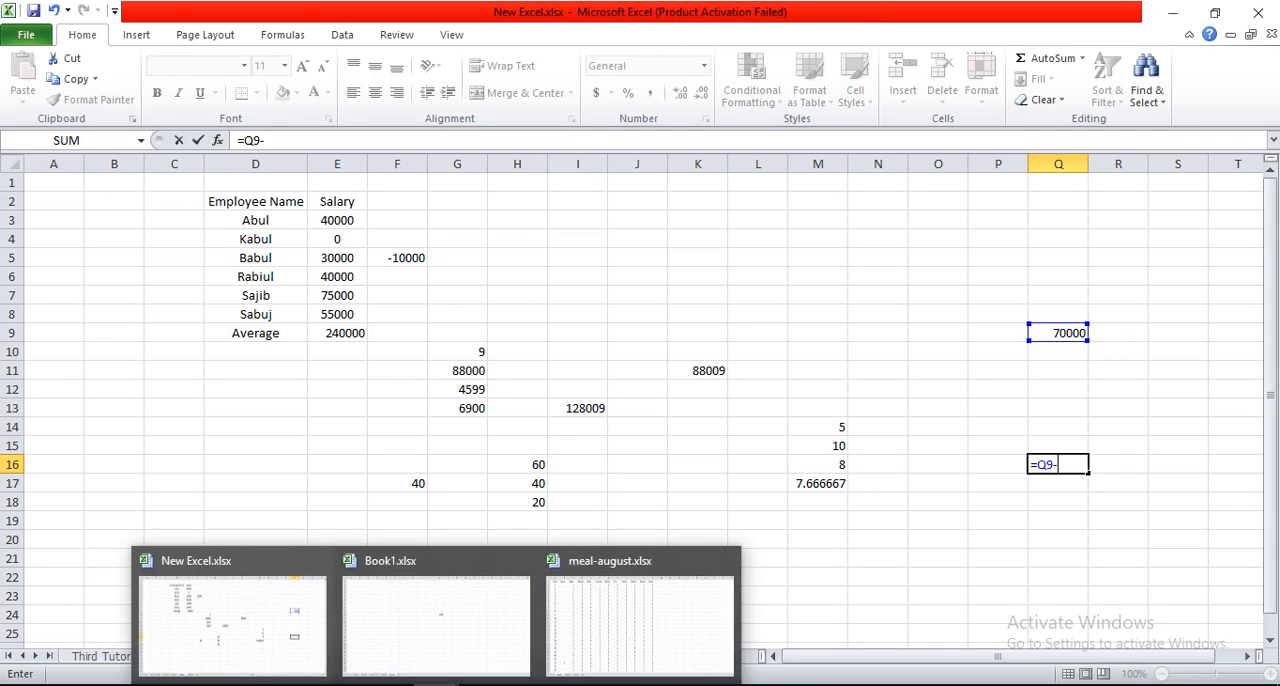
left_click(385, 629)
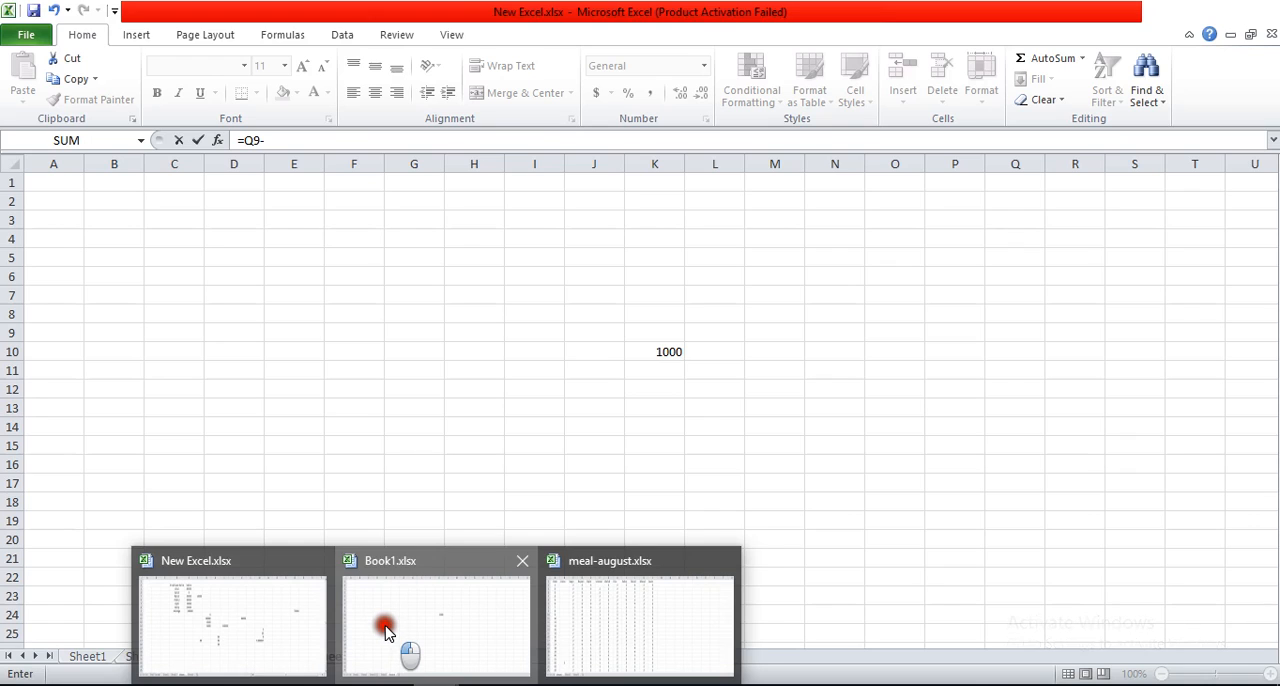
left_click(645, 352)
key("Return")
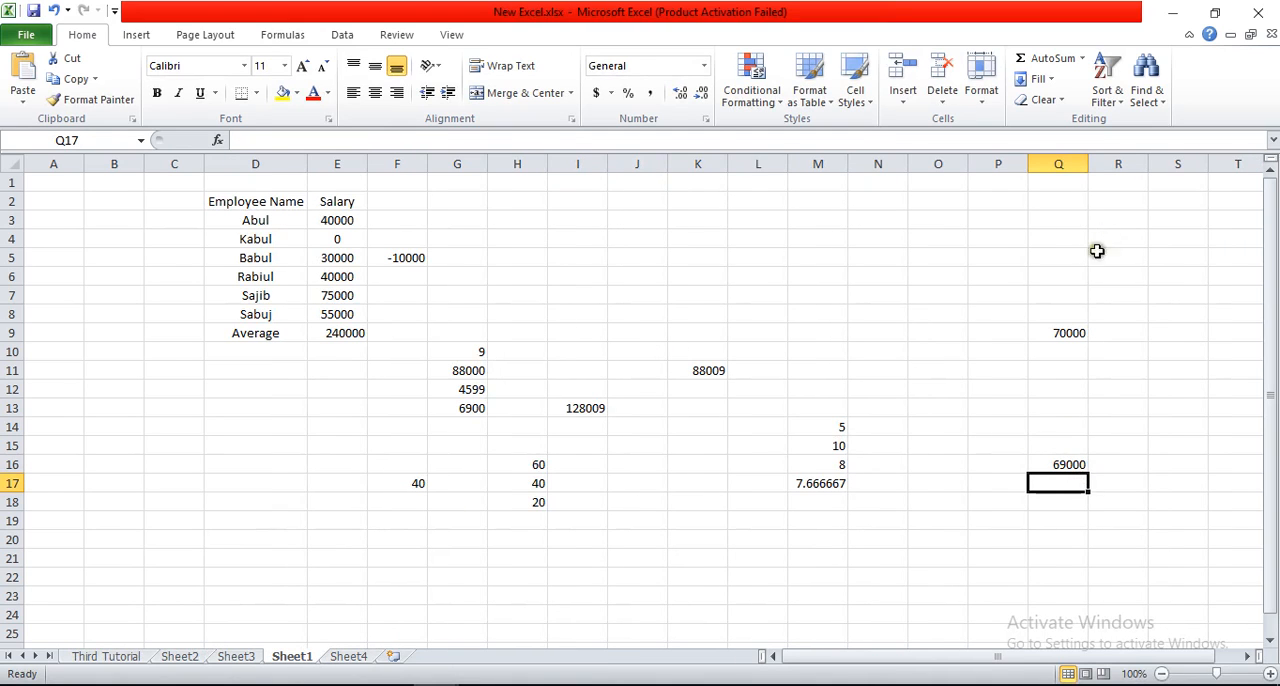
Step: Review the formula's source values in cell Q9 and in Book1.xlsx's Sheet4, and return to New Excel.xlsx
left_click(1068, 329)
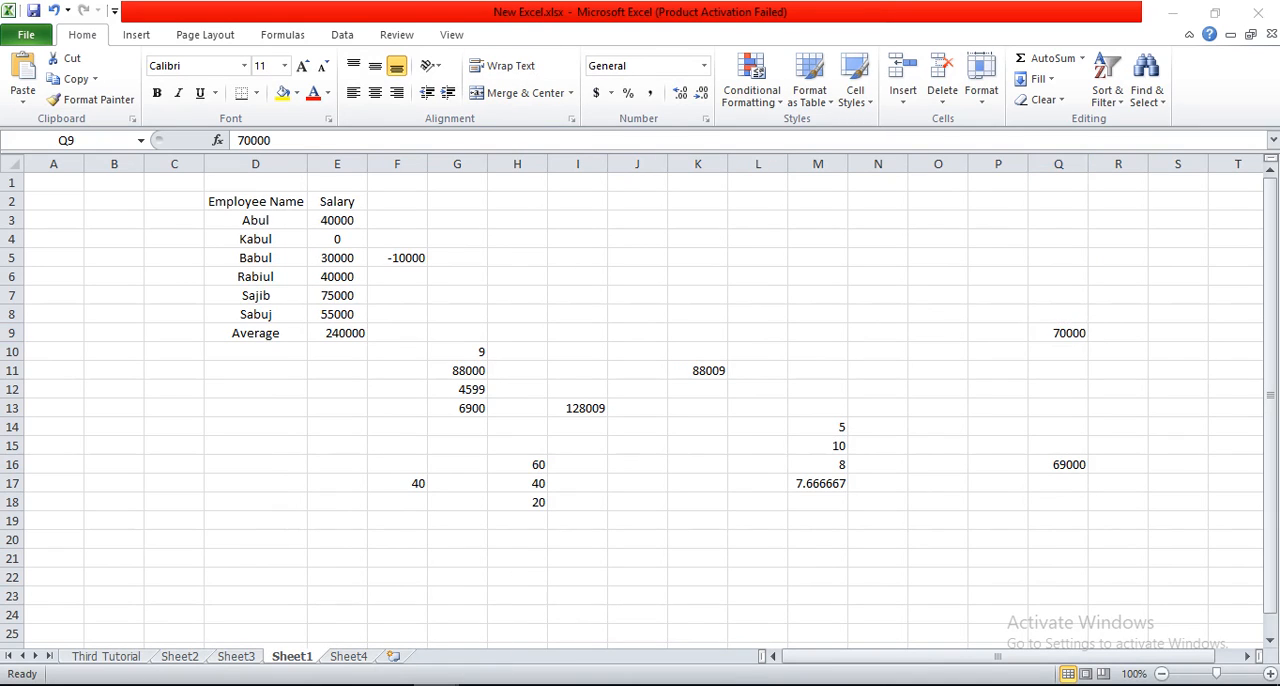
mouse_move(428, 676)
left_click(395, 605)
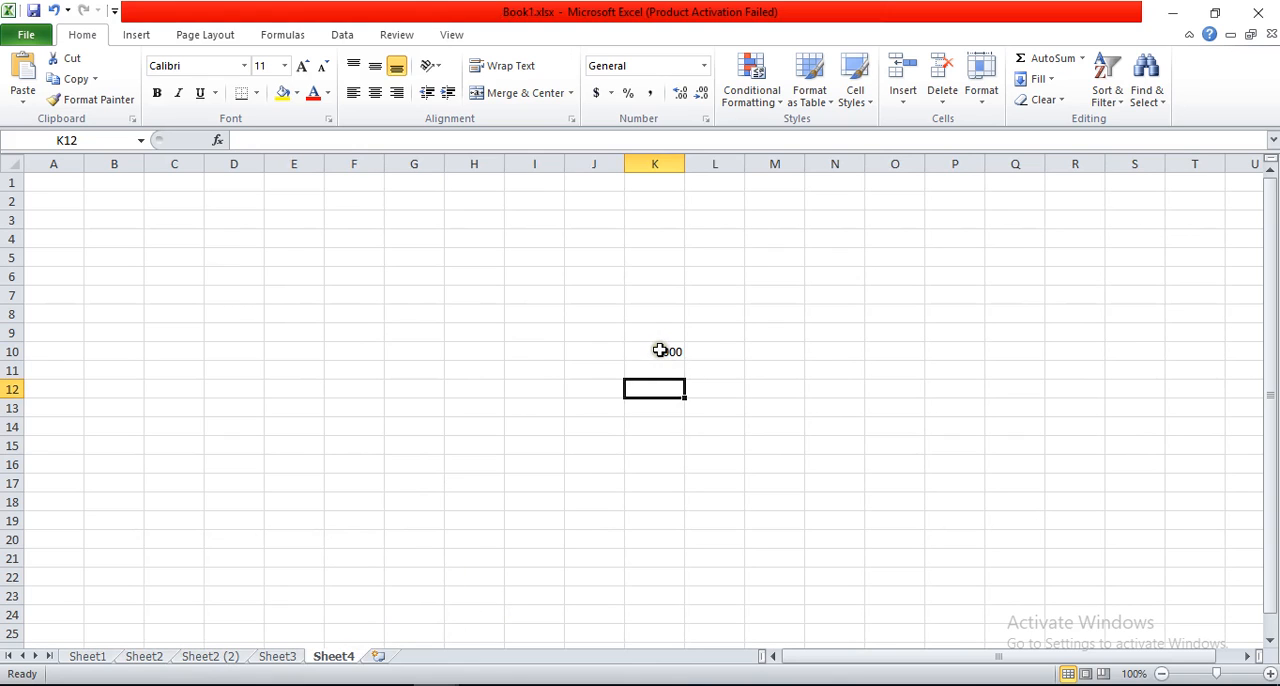
mouse_move(436, 680)
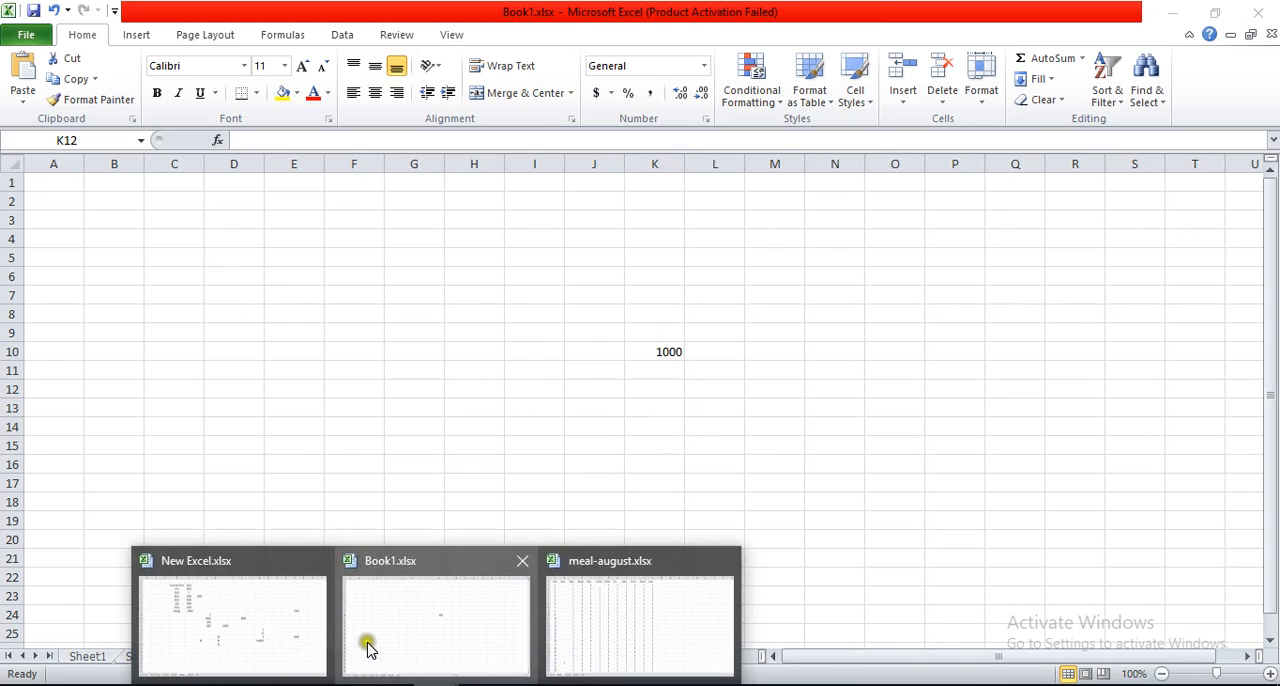
left_click(250, 608)
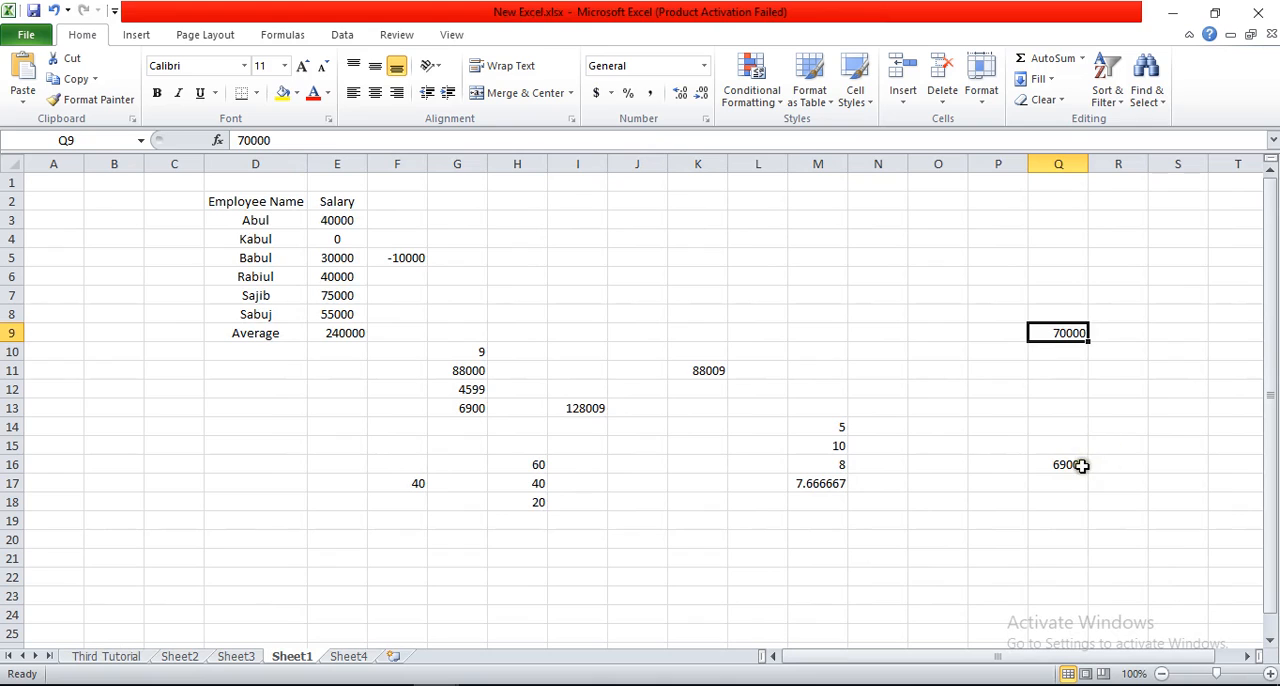
Step: Switch to Book1.xlsx and change cell K10 on its Sheet4 to 20000
mouse_move(436, 680)
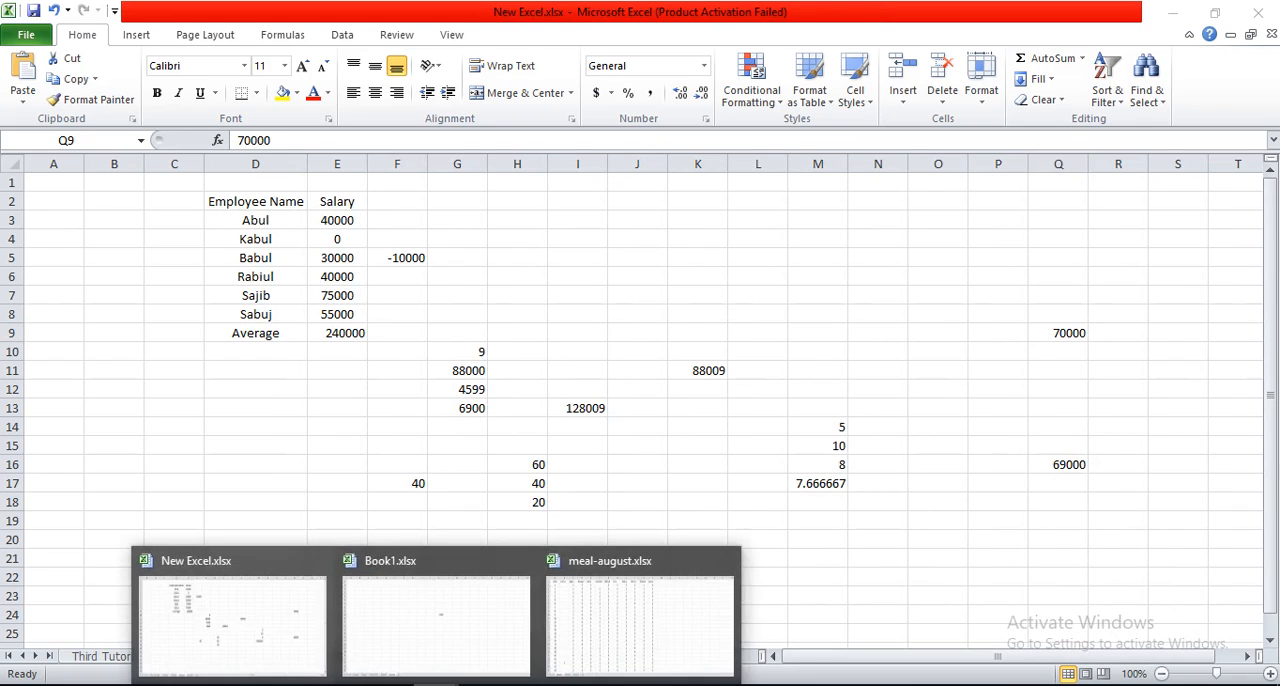
left_click(430, 620)
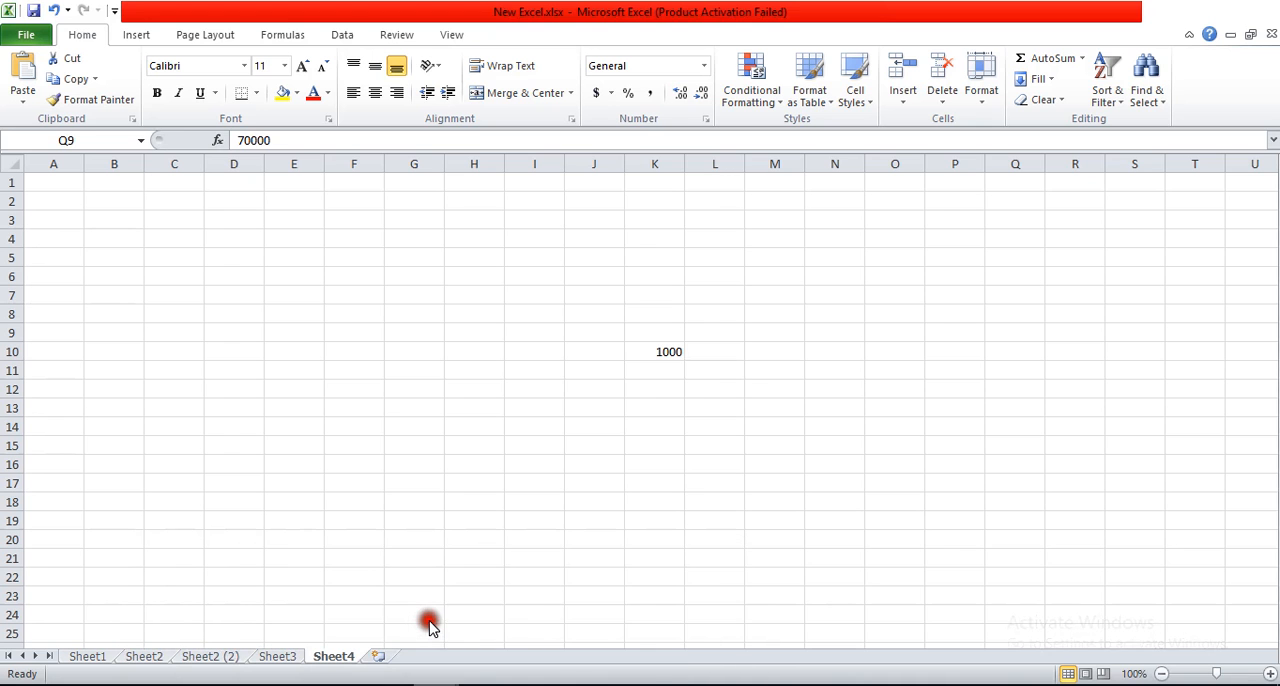
left_click(643, 356)
type("10")
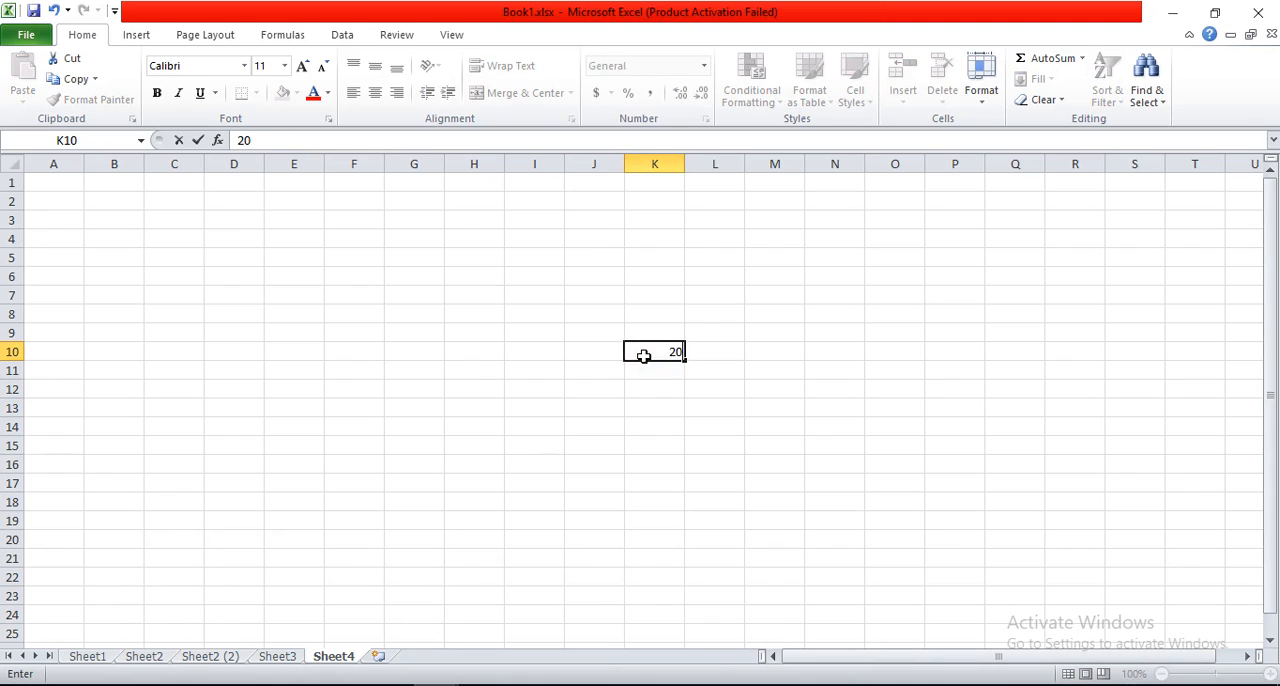
key("Return")
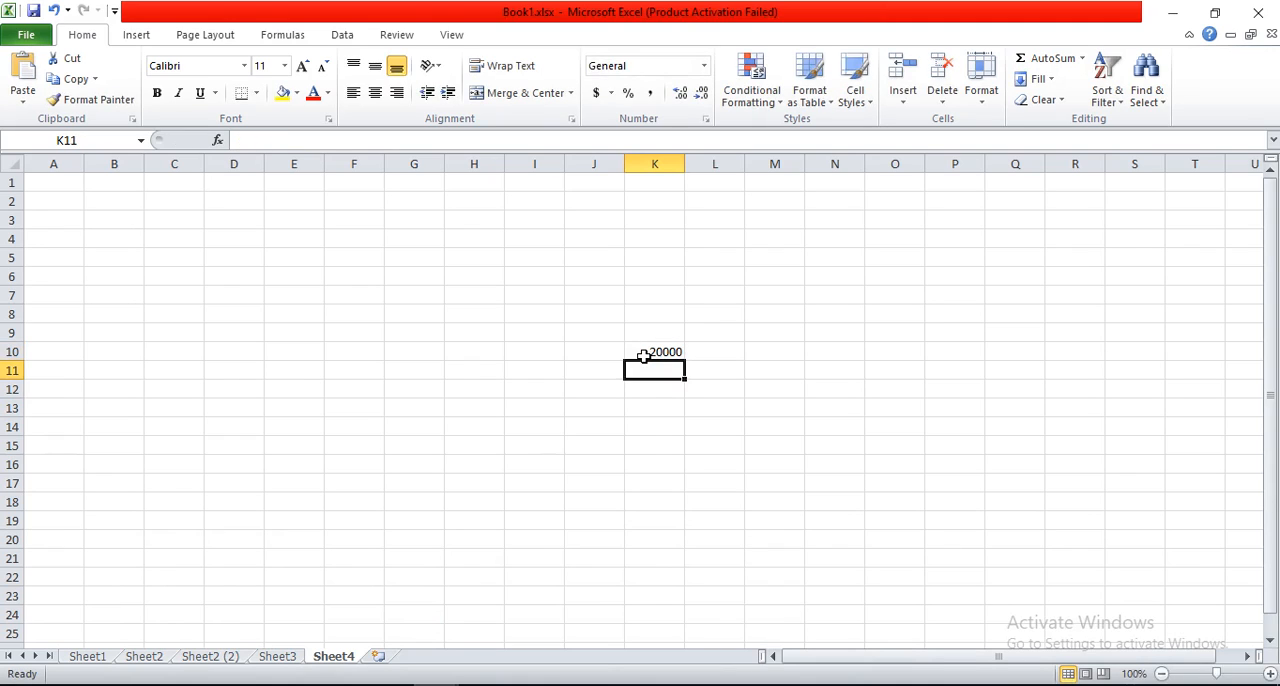
Step: Return to Sheet1 of New Excel.xlsx and check the updated difference and formula in cell Q16
left_click(299, 685)
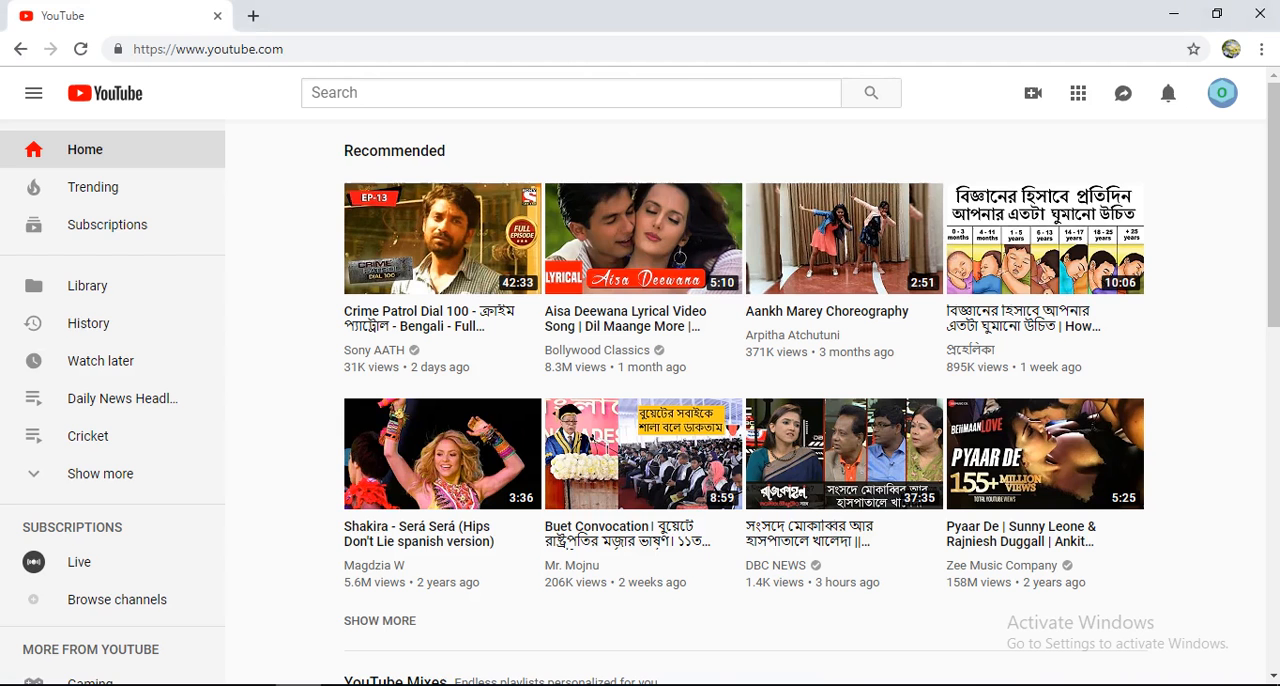
left_click(436, 685)
mouse_move(436, 685)
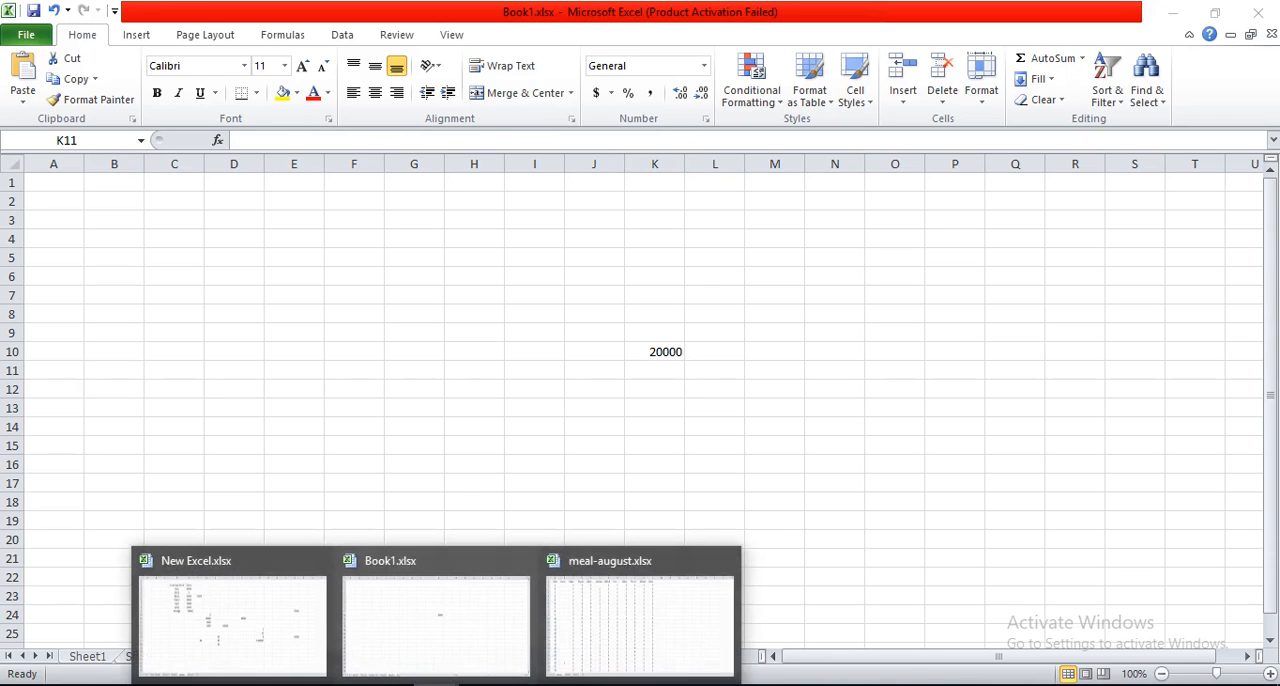
left_click(268, 602)
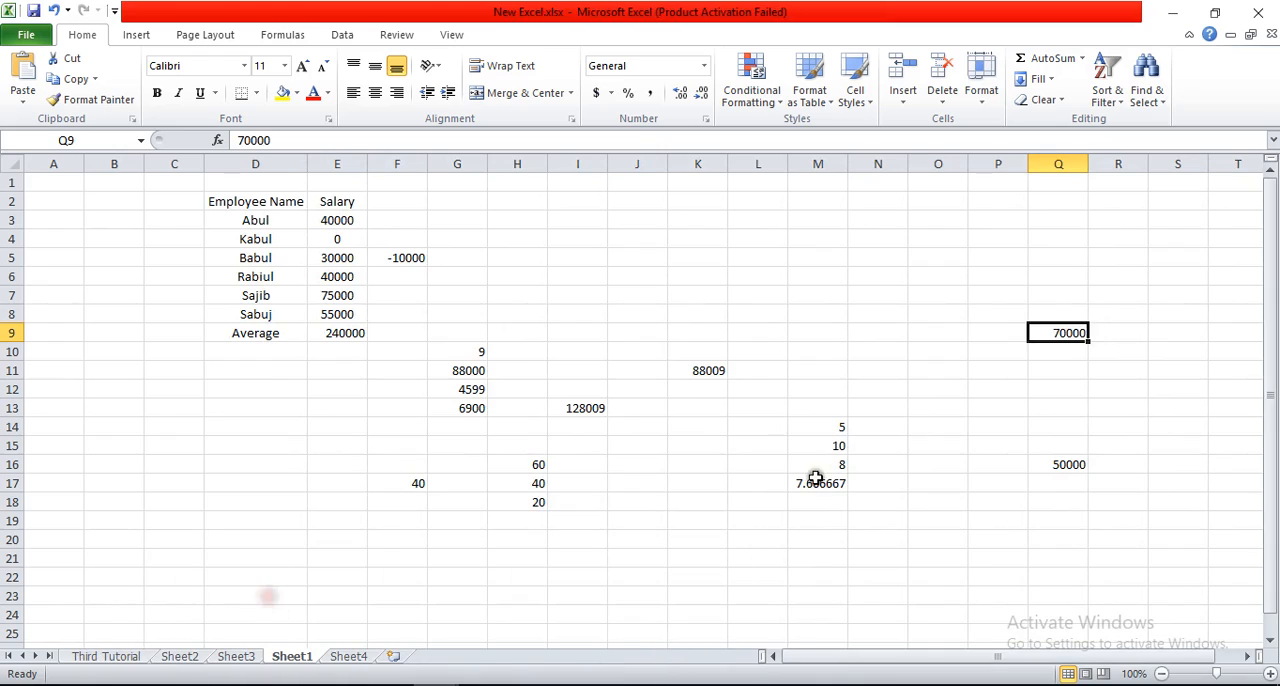
left_click(1048, 459)
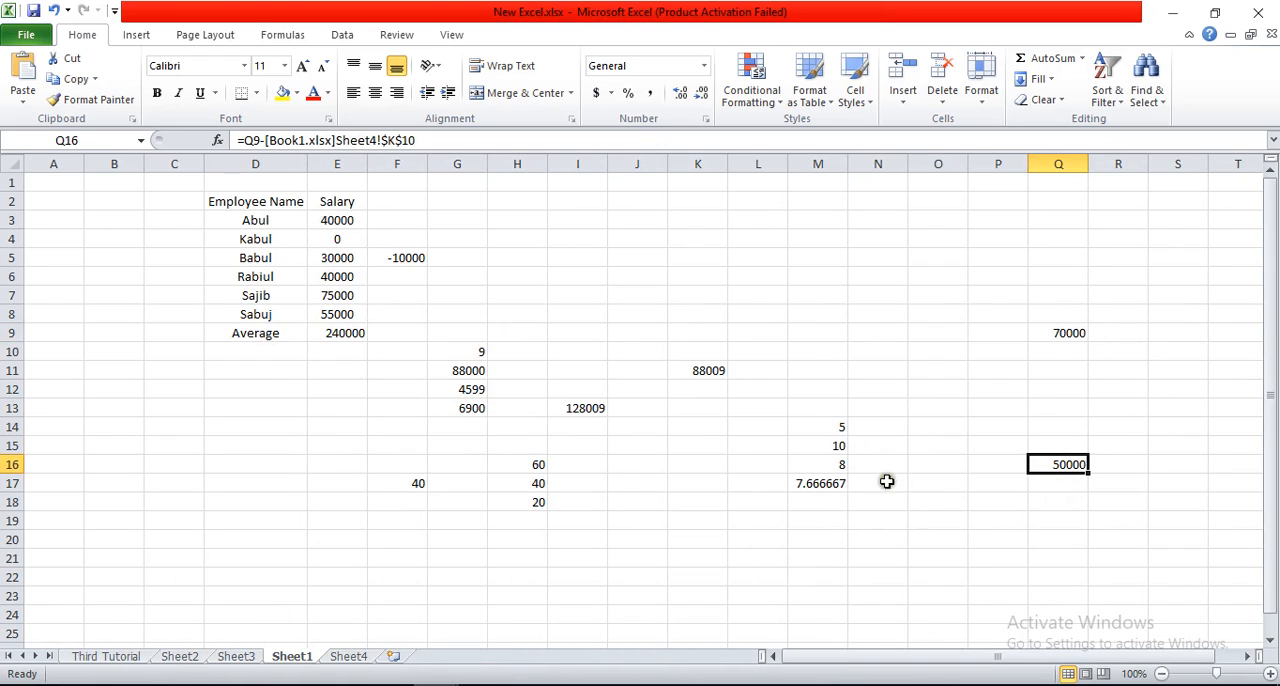
left_click(483, 685)
Step: Multiply typed numbers in cell M7 with the formula =2*3
left_click(820, 292)
type("=2*3")
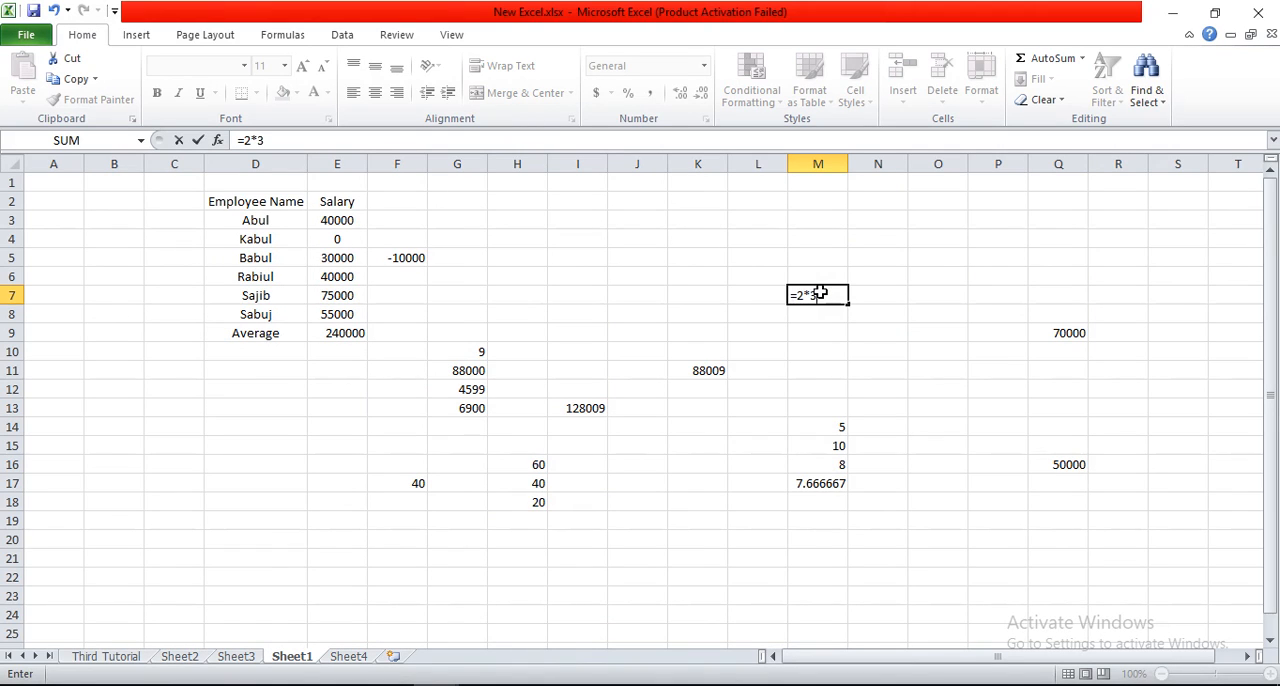
key("Return")
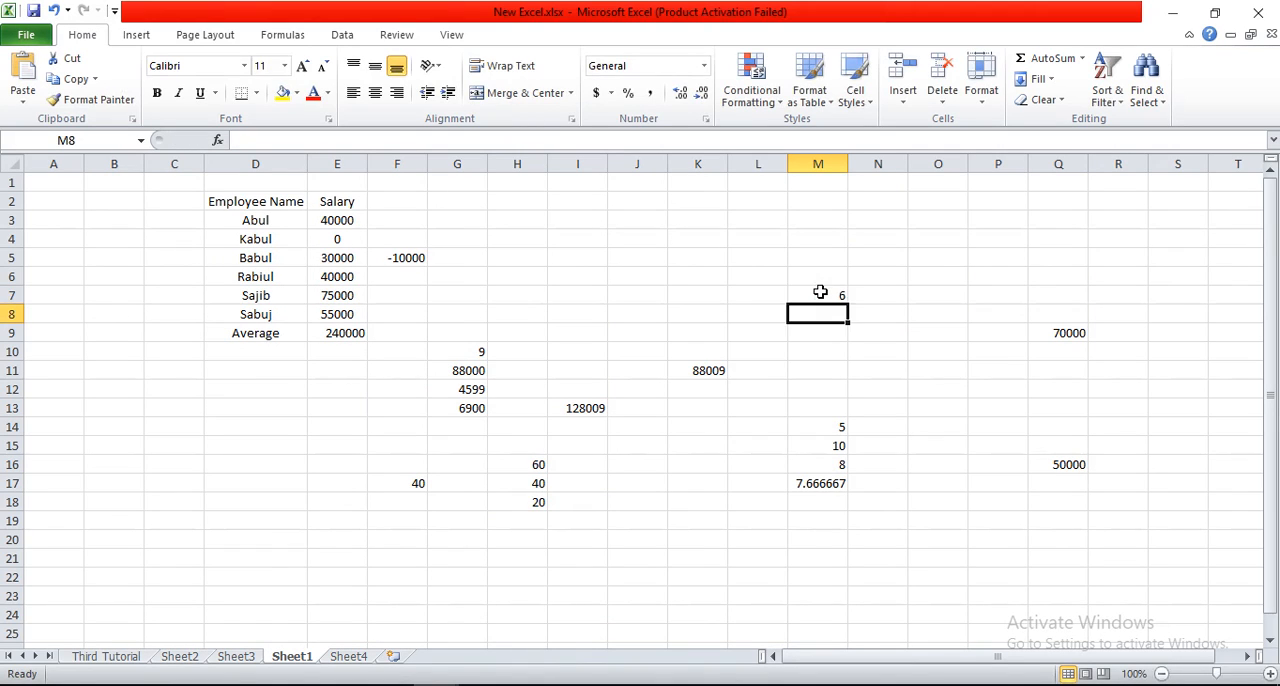
Step: Replace the formula in cell M7 with =9*7
left_click(820, 292)
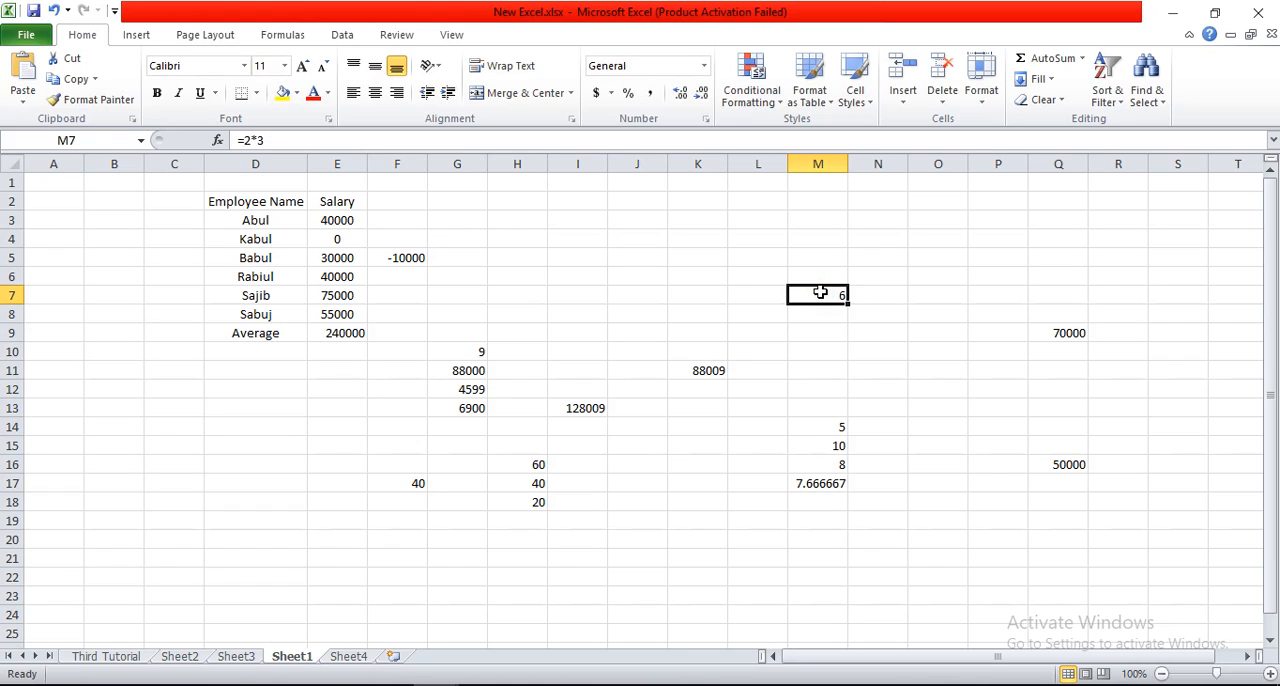
type("5")
type("=")
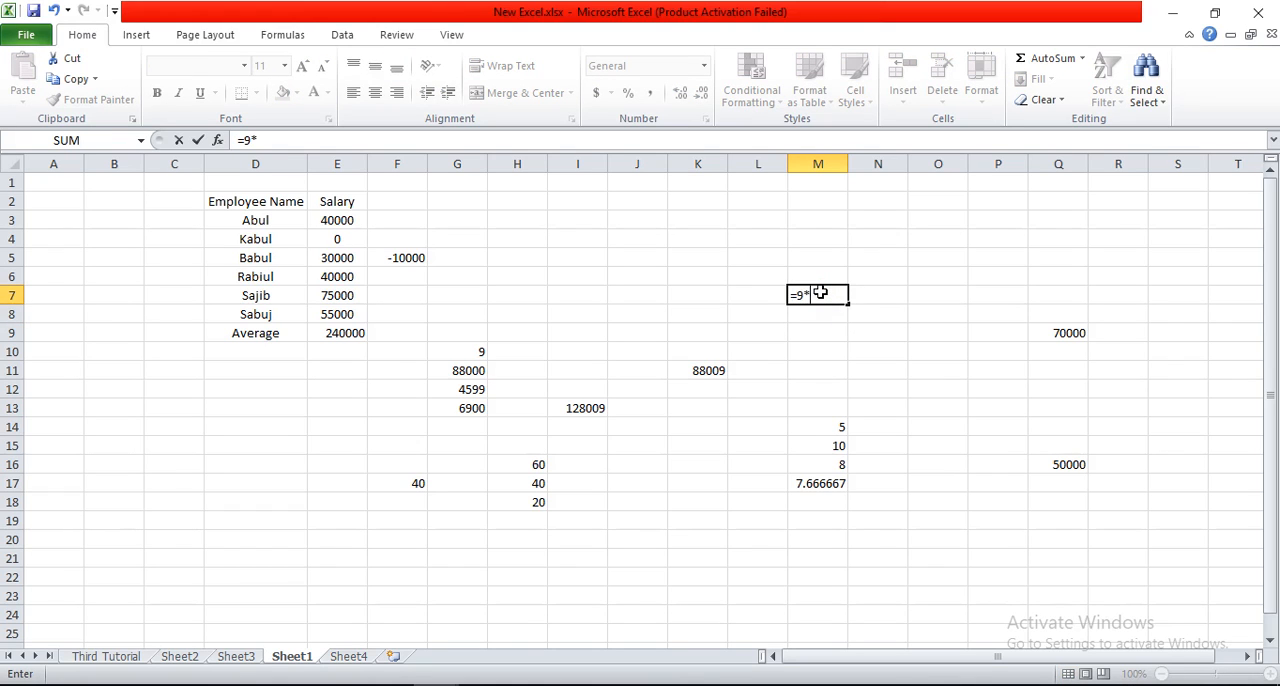
key("Return")
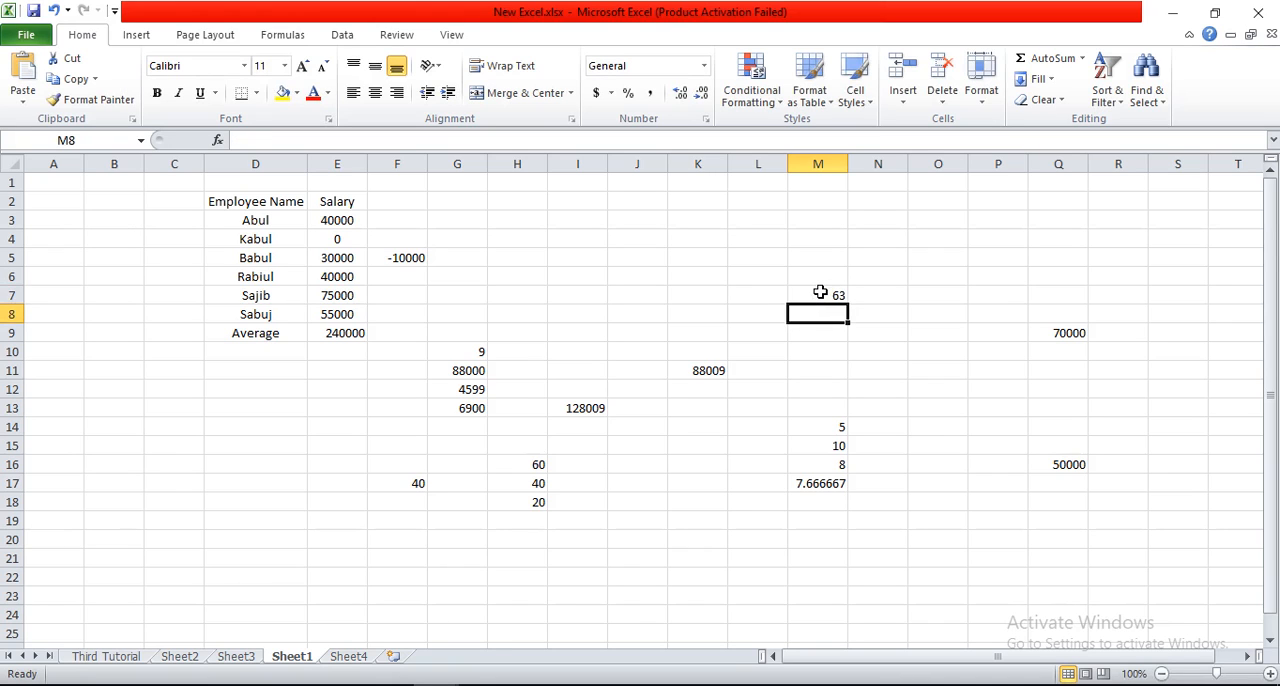
Step: Replace the formula in cell M17 with =M14*M15*M16 to multiply the three values above it, and review the formula
left_click_drag(834, 421, 836, 456)
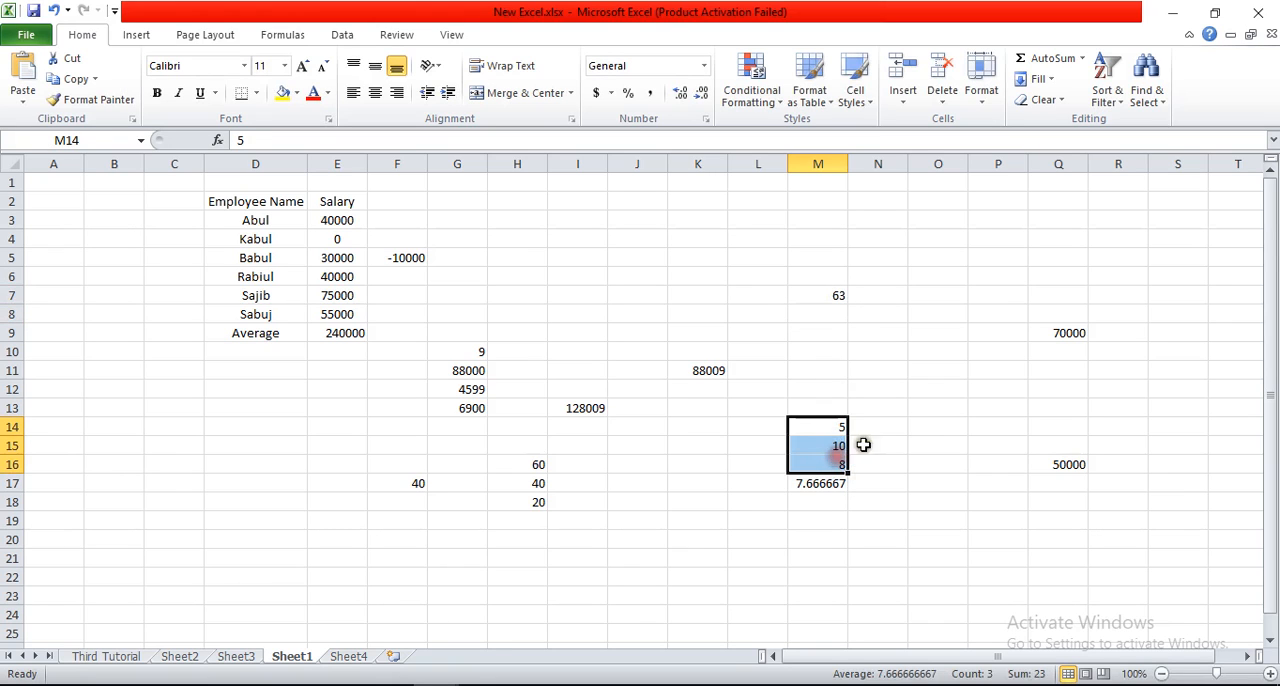
left_click(826, 484)
type("=")
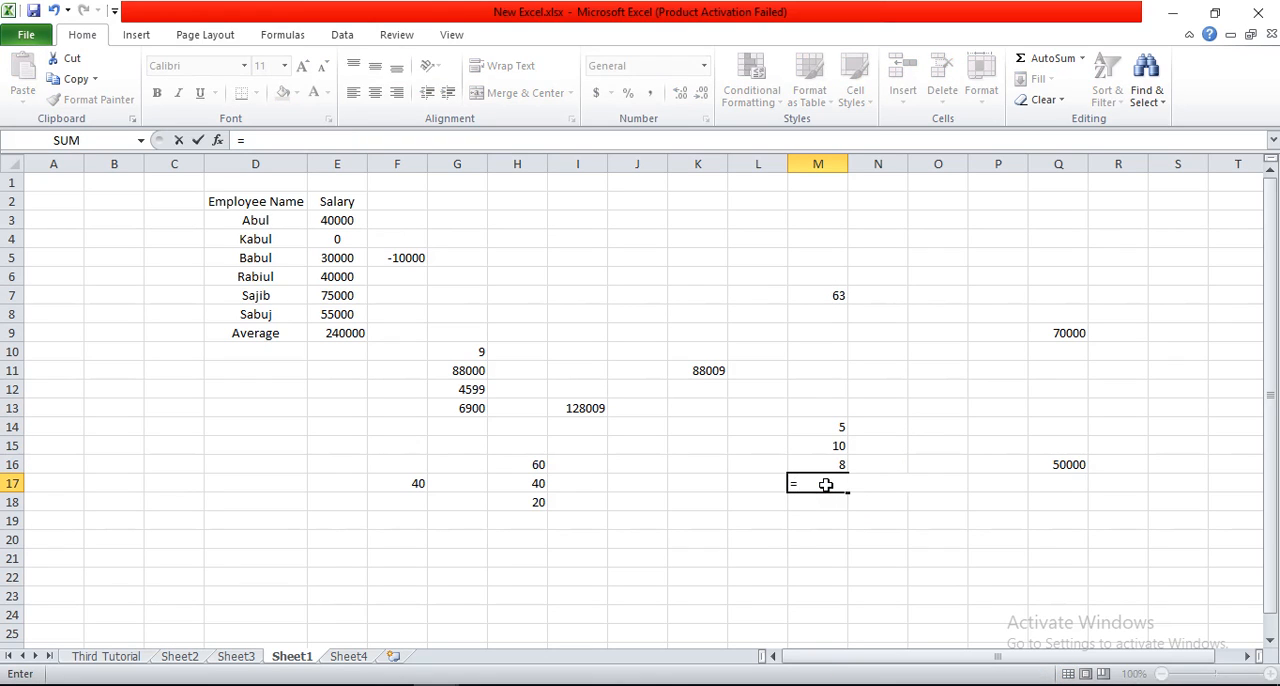
left_click(837, 425)
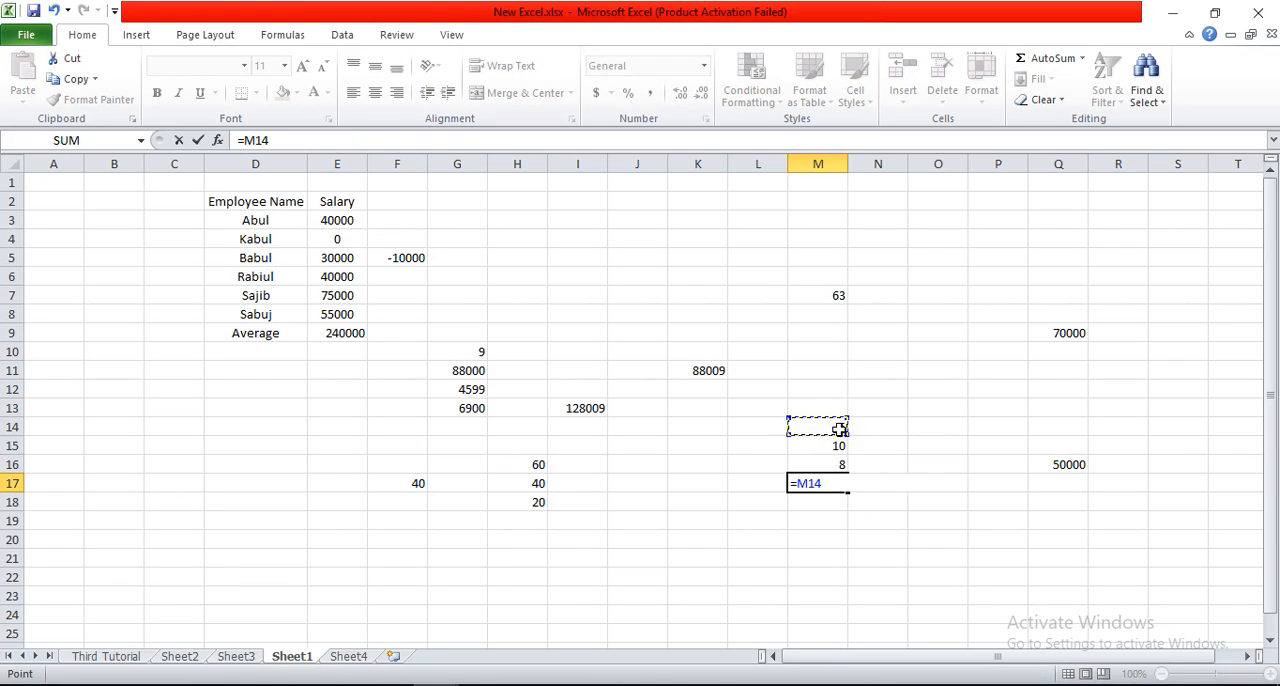
type("*")
left_click(836, 446)
type("*")
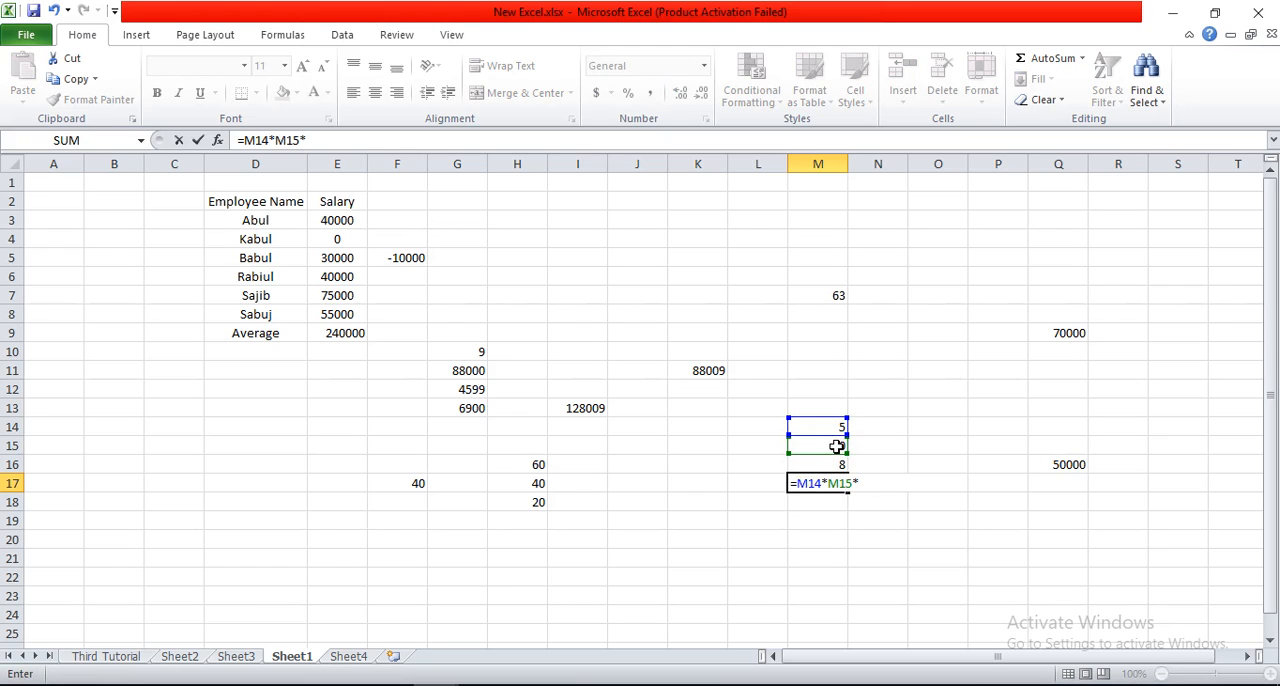
left_click(835, 458)
key("Return")
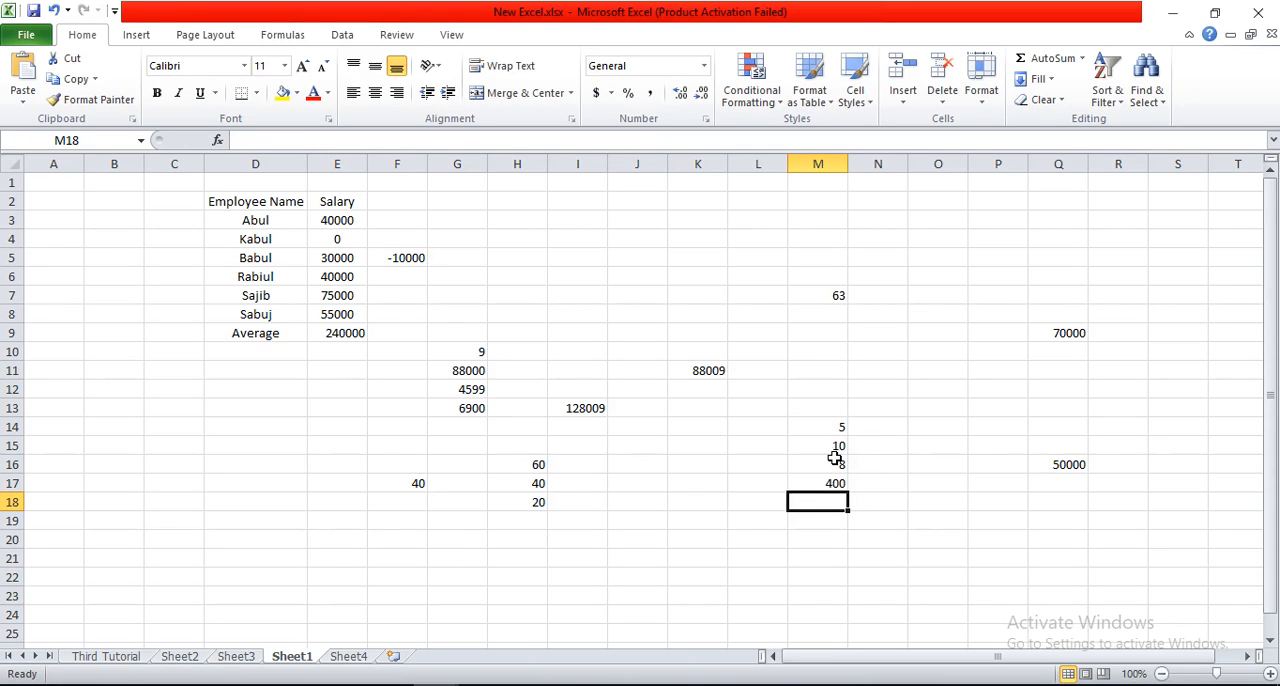
left_click(830, 483)
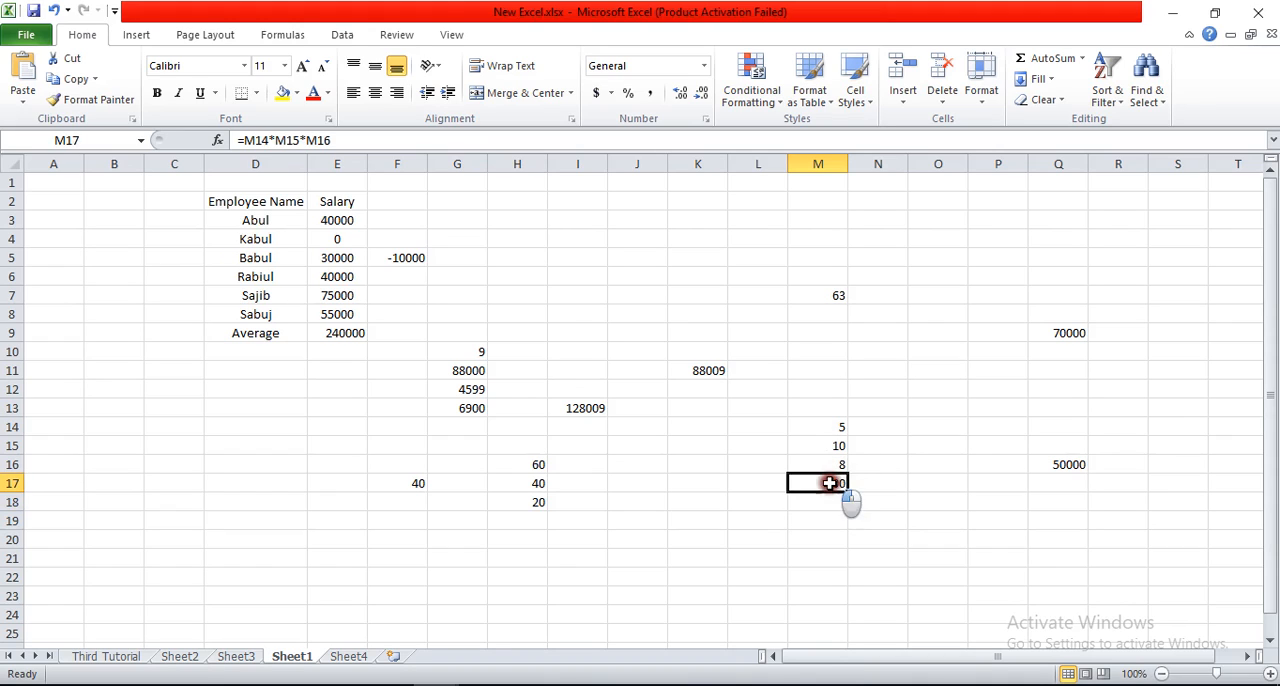
Step: Multiply M16 by cell K10 on Sheet4 of Book1.xlsx in cell O17, and review the formula
left_click(928, 464)
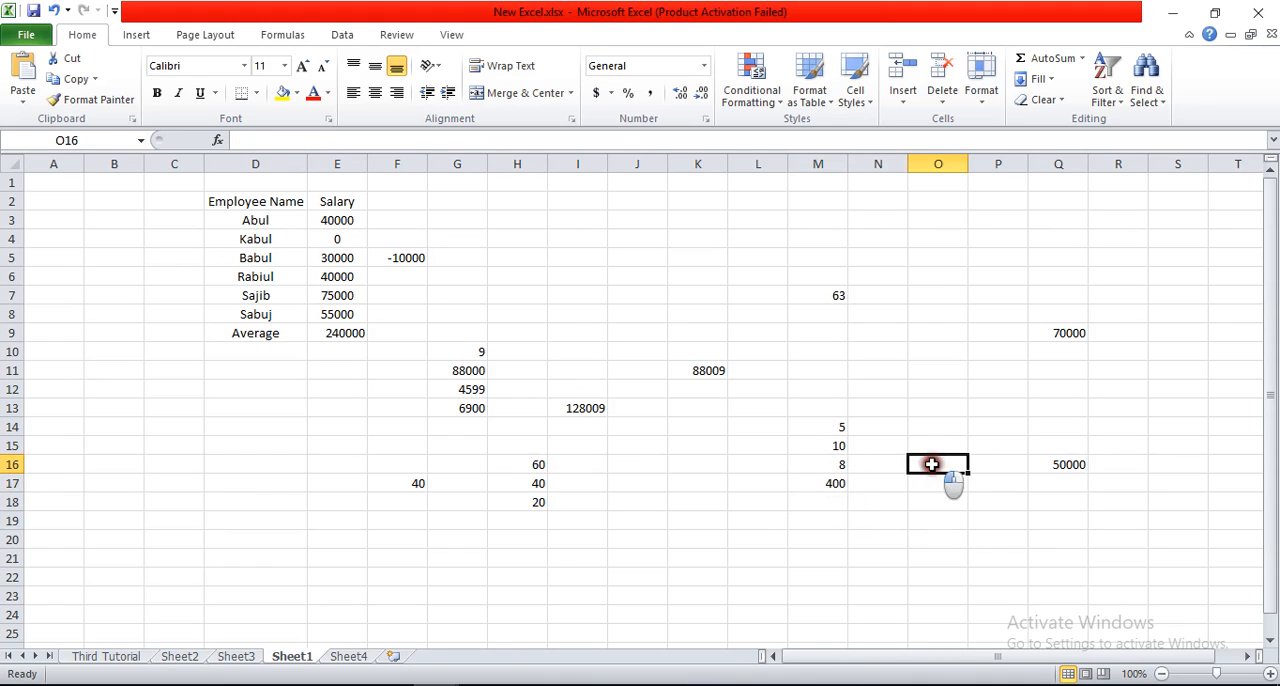
left_click(842, 467)
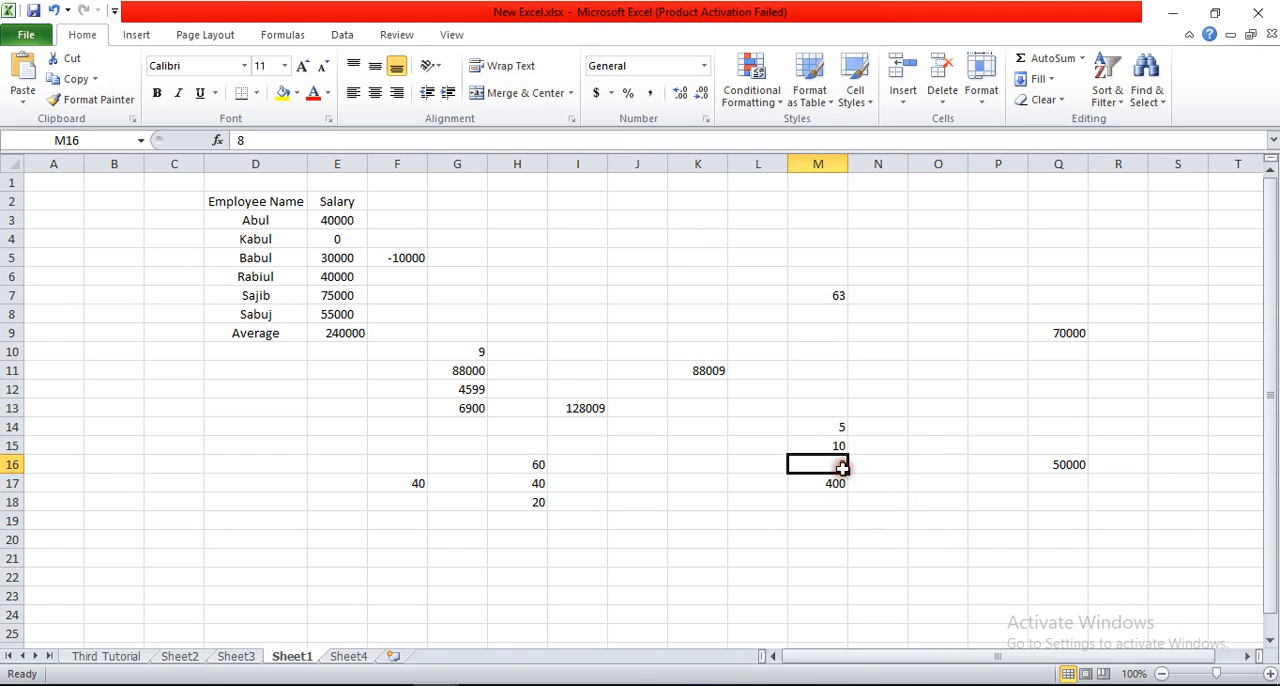
left_click(922, 487)
type("=")
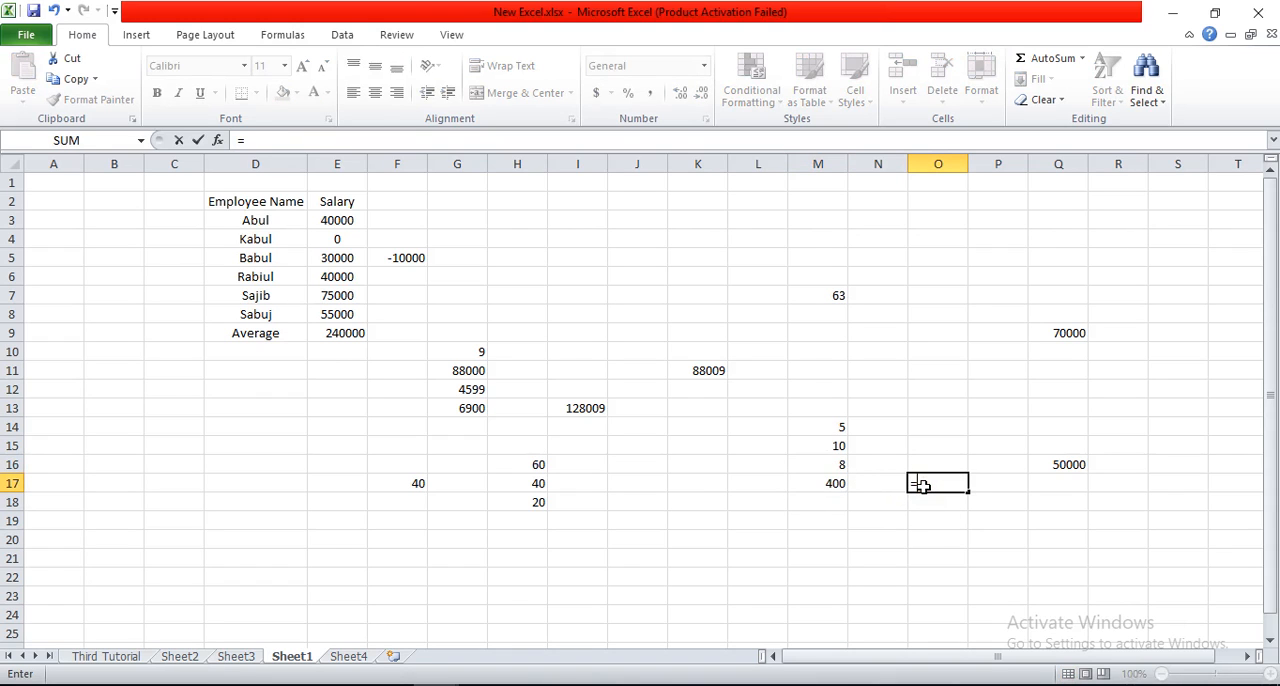
left_click(835, 464)
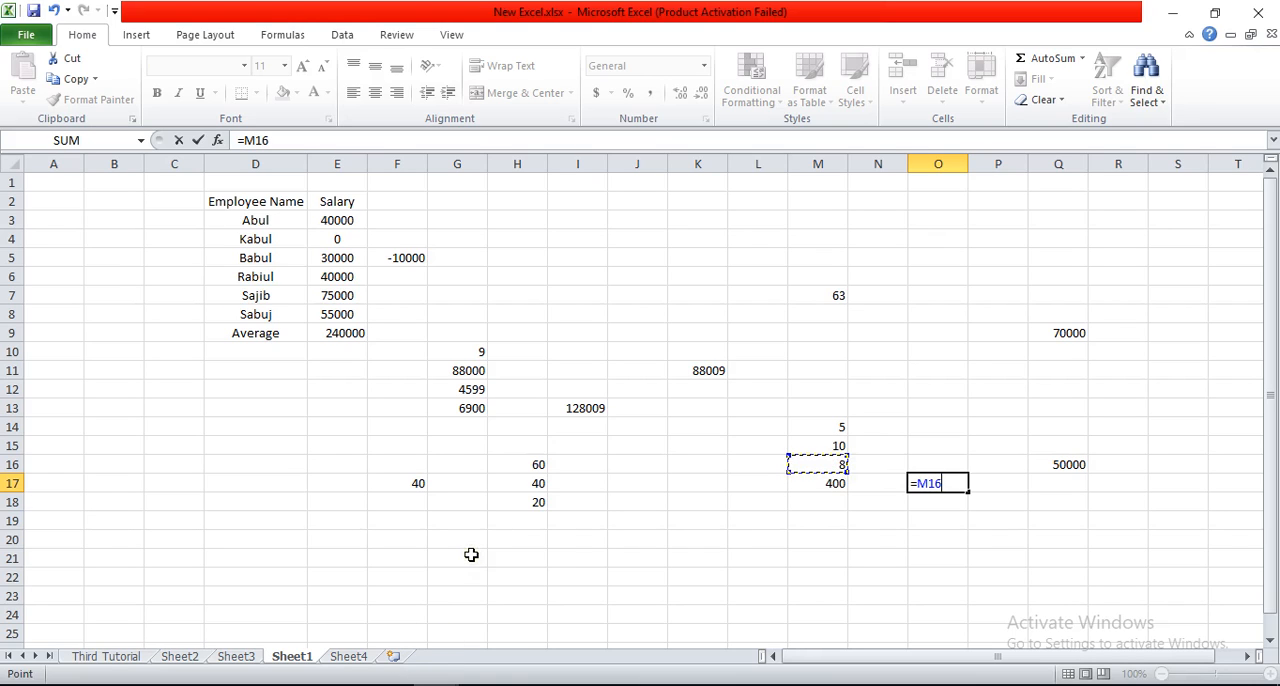
type("*")
left_click(406, 591)
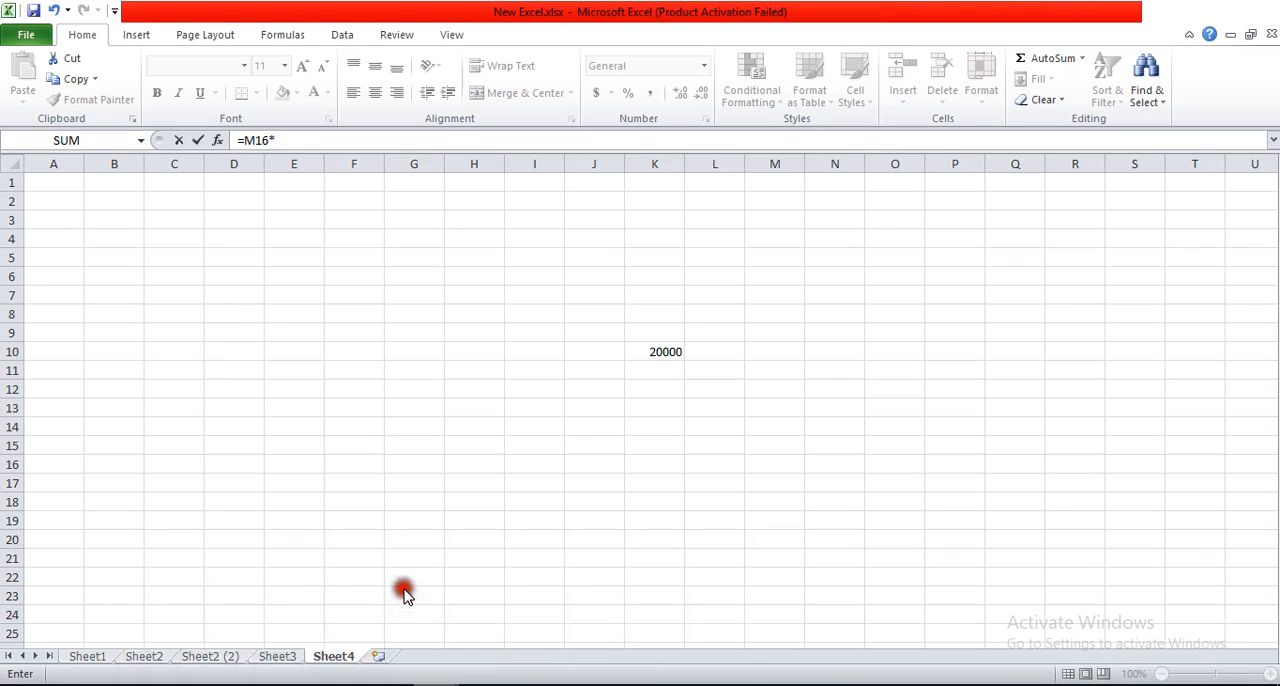
left_click(665, 353)
key("Return")
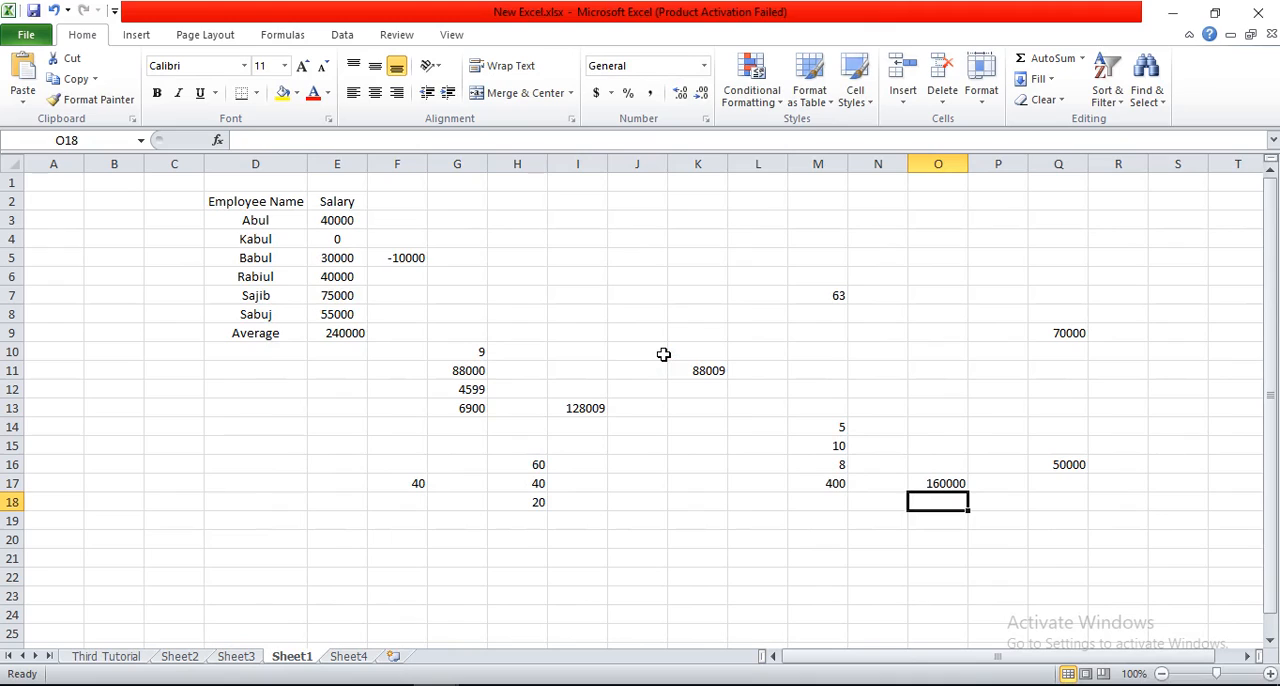
left_click(931, 482)
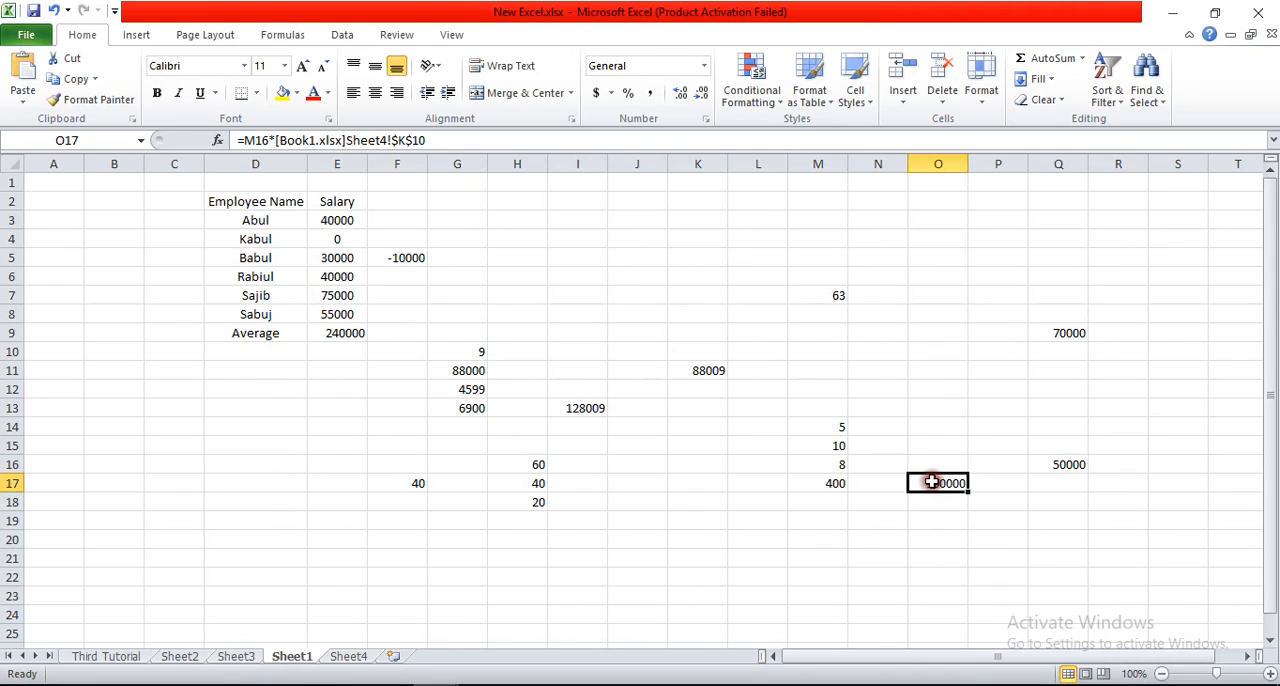
Step: Change the value in cell M16 to 10 and check the updated product in cell O17
left_click(840, 463)
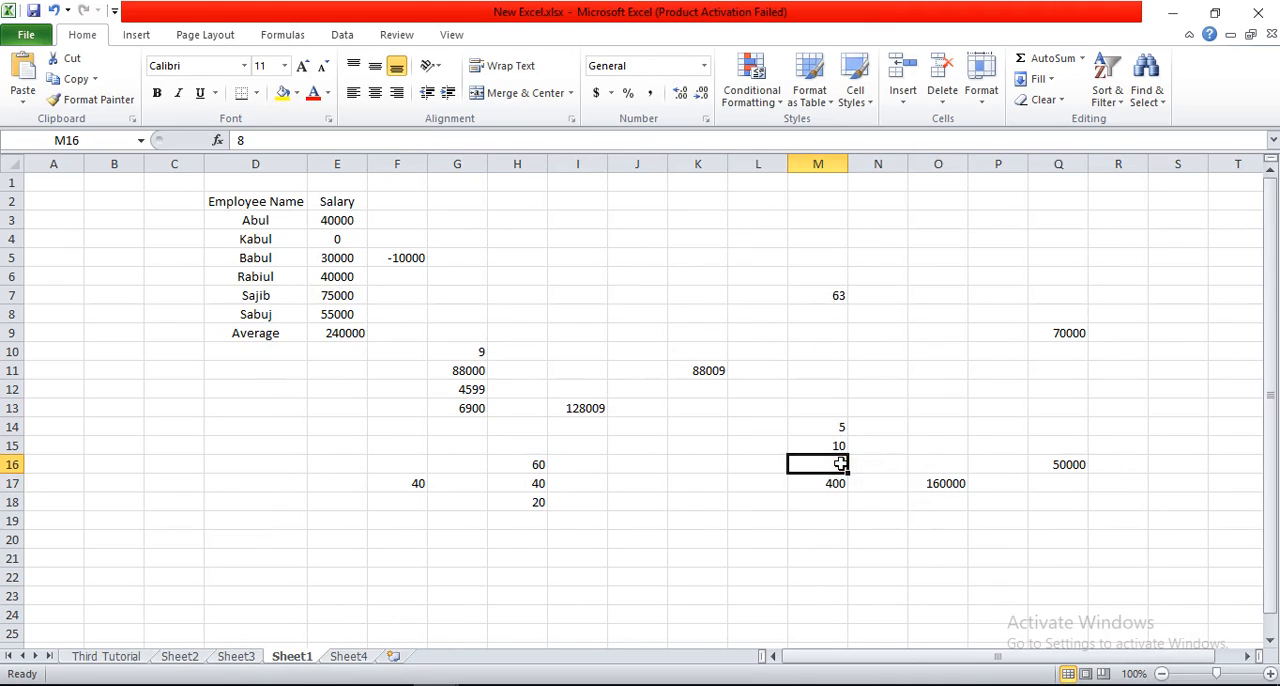
type("1")
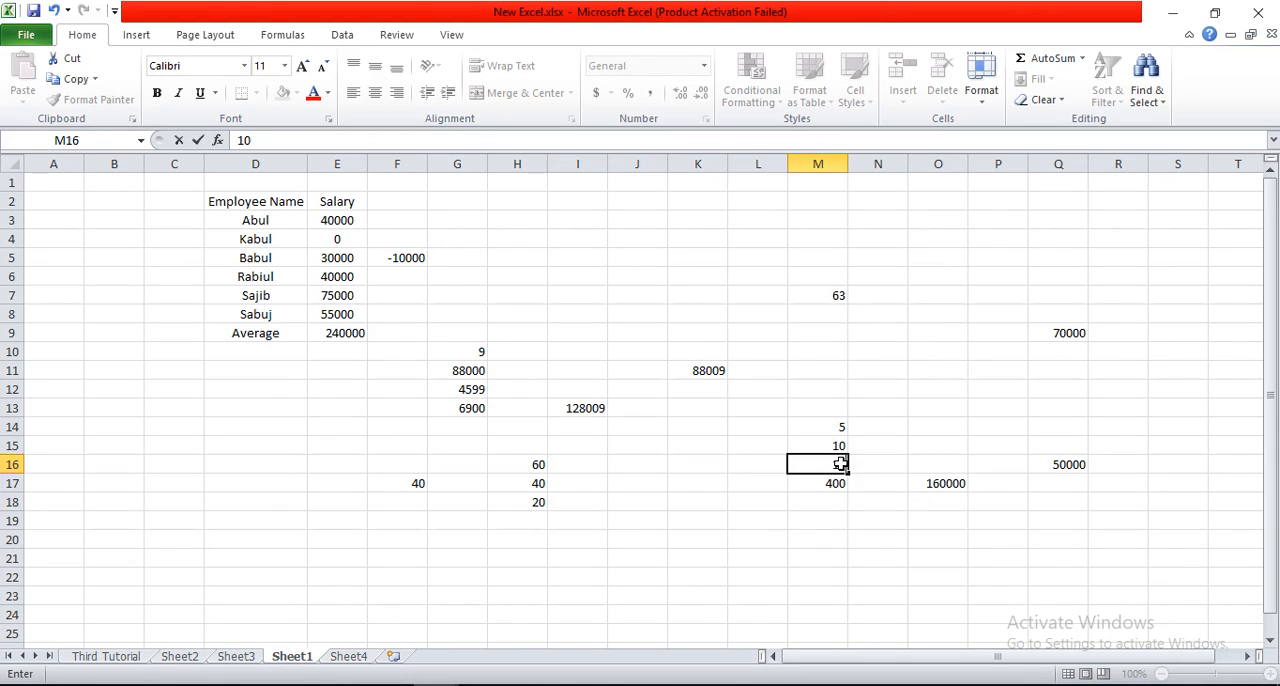
type("0")
key("Return")
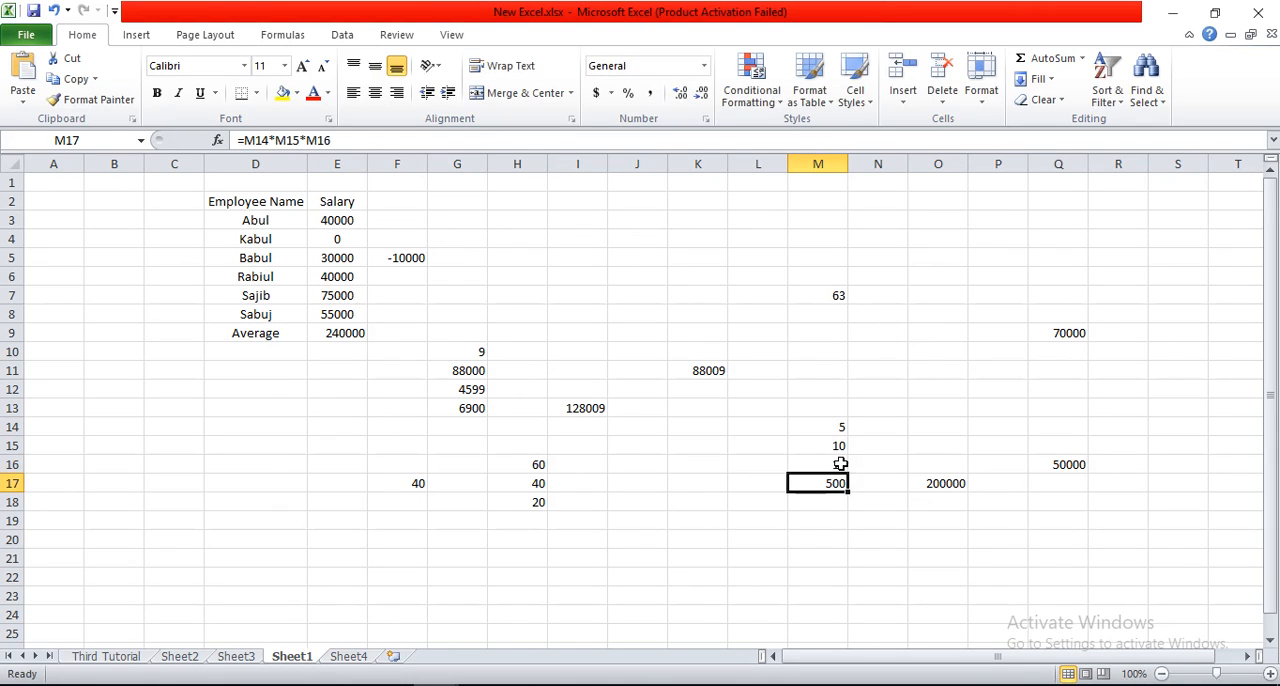
left_click(946, 485)
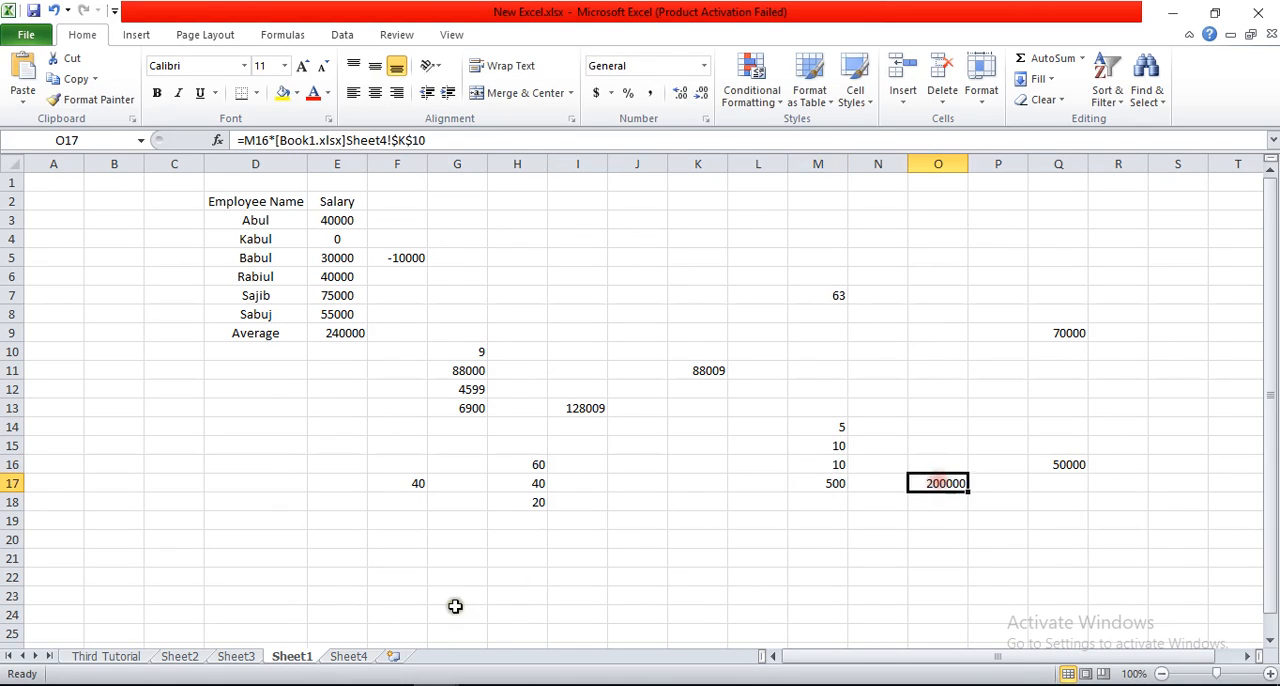
Step: Switch to Book1.xlsx and set cell K10 on Sheet4 to 5
left_click(400, 650)
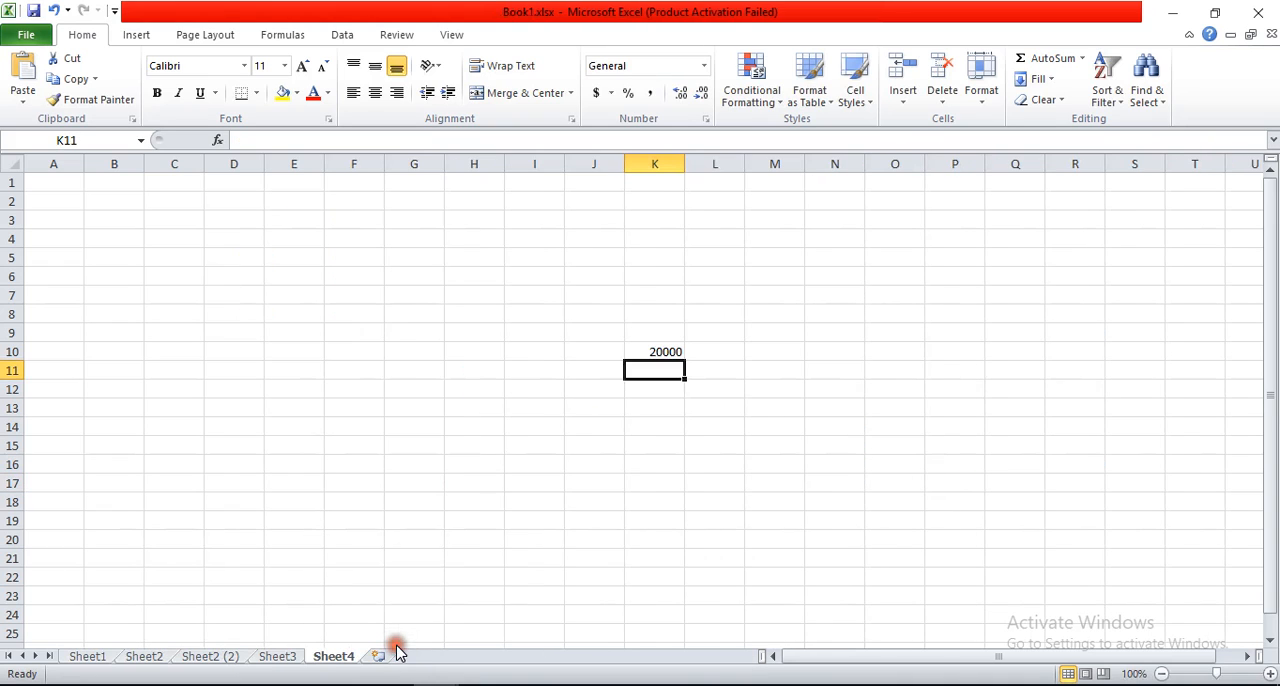
left_click(657, 352)
type("5")
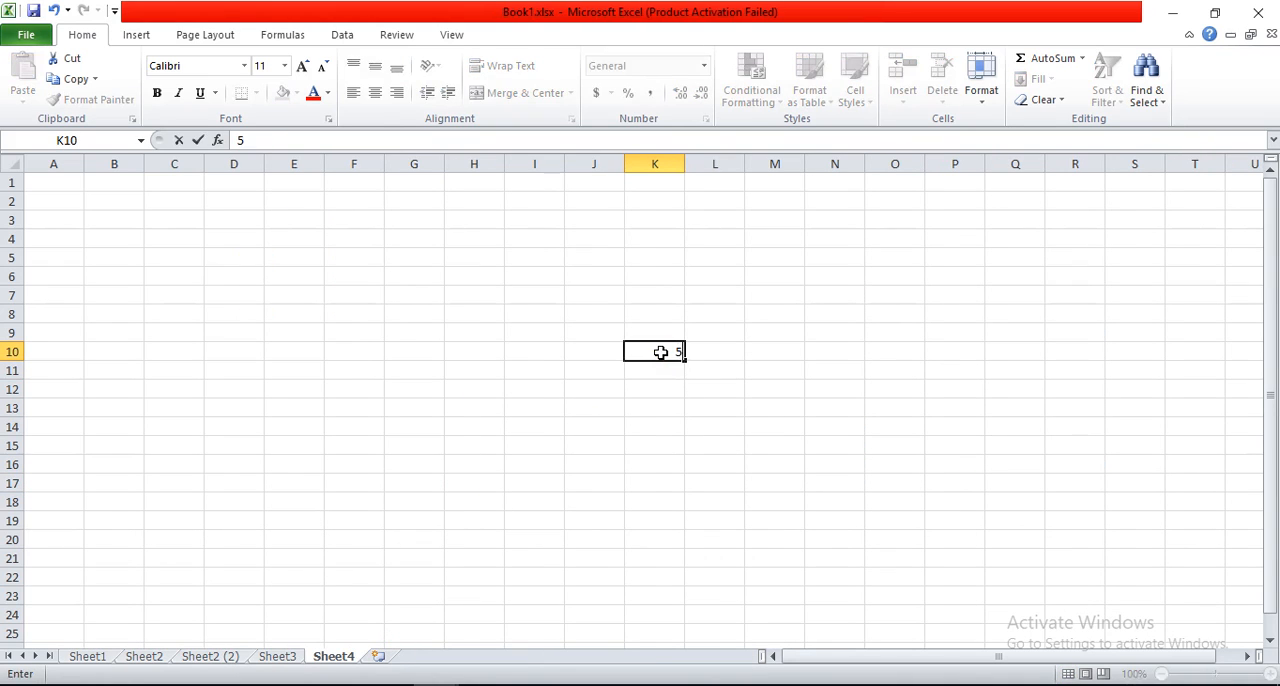
key("Return")
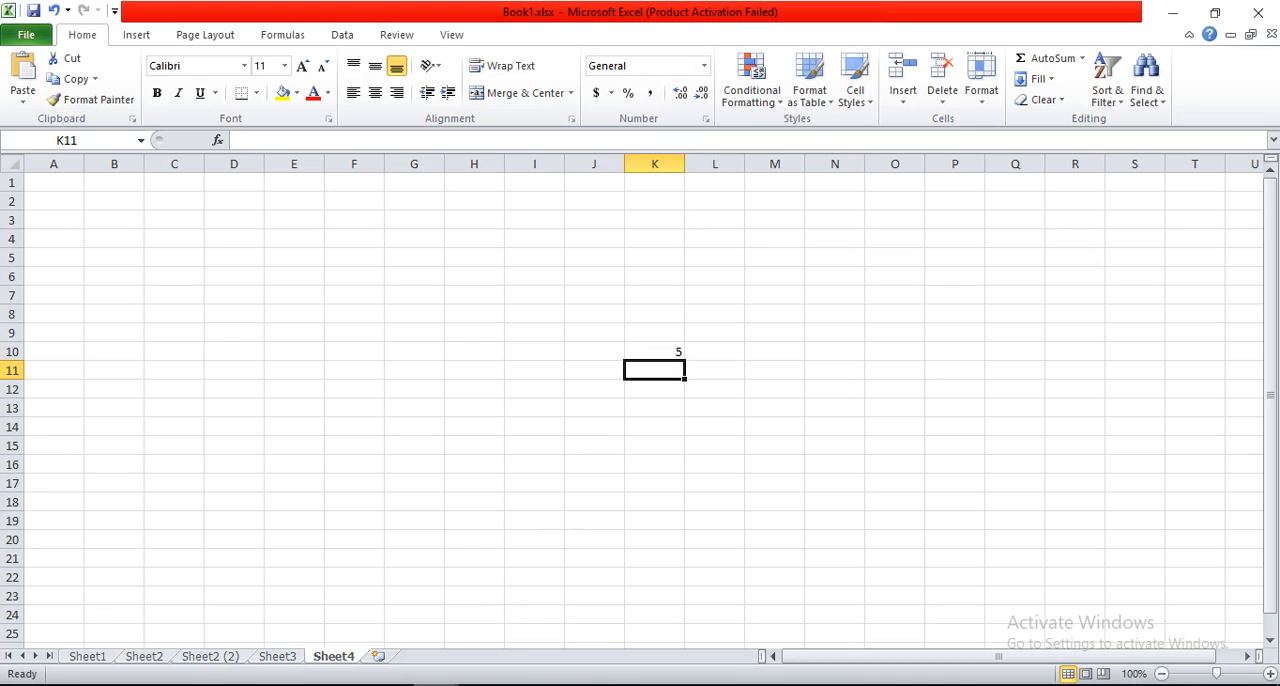
Step: Return to Sheet1 of New Excel.xlsx and check the updated results and formulas in cells Q16 and O17
left_click(436, 684)
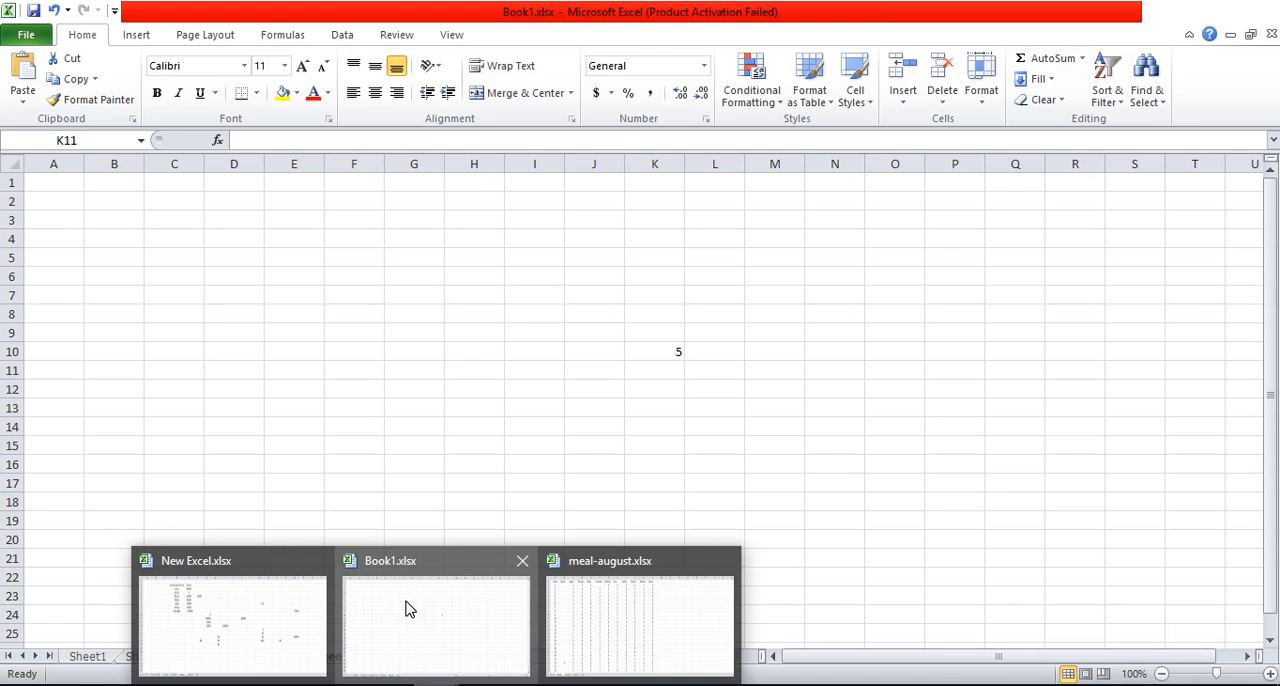
left_click(278, 580)
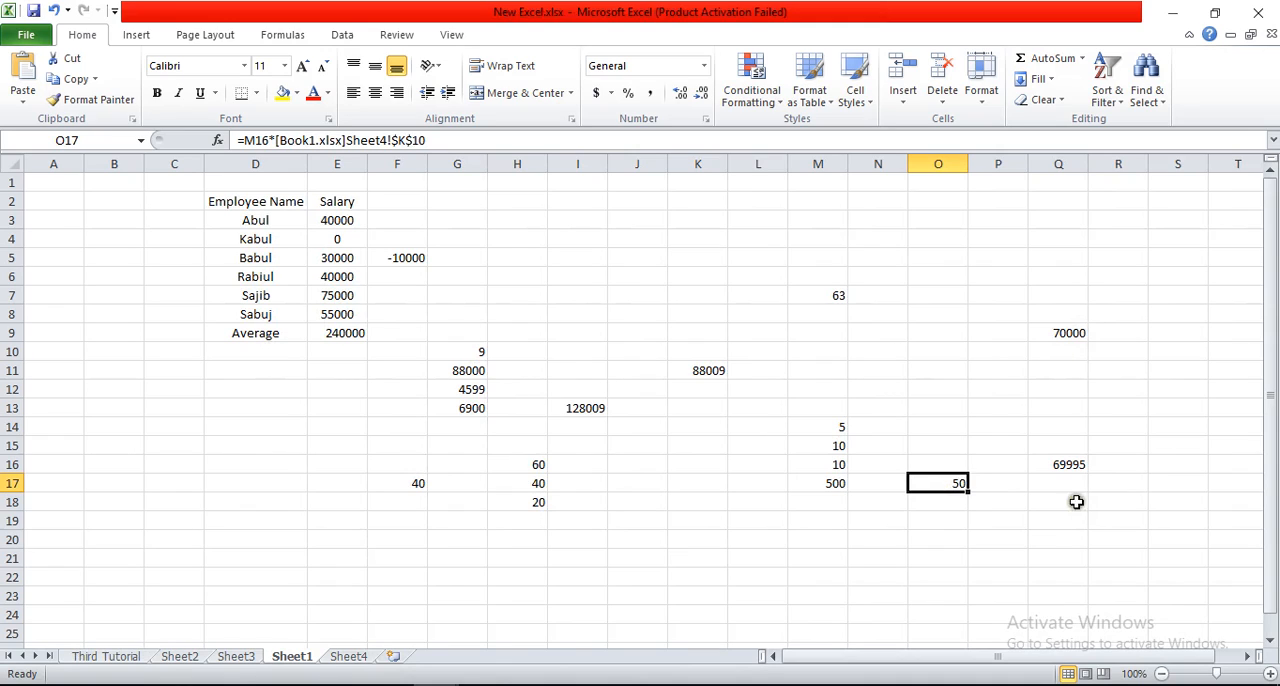
left_click(1068, 463)
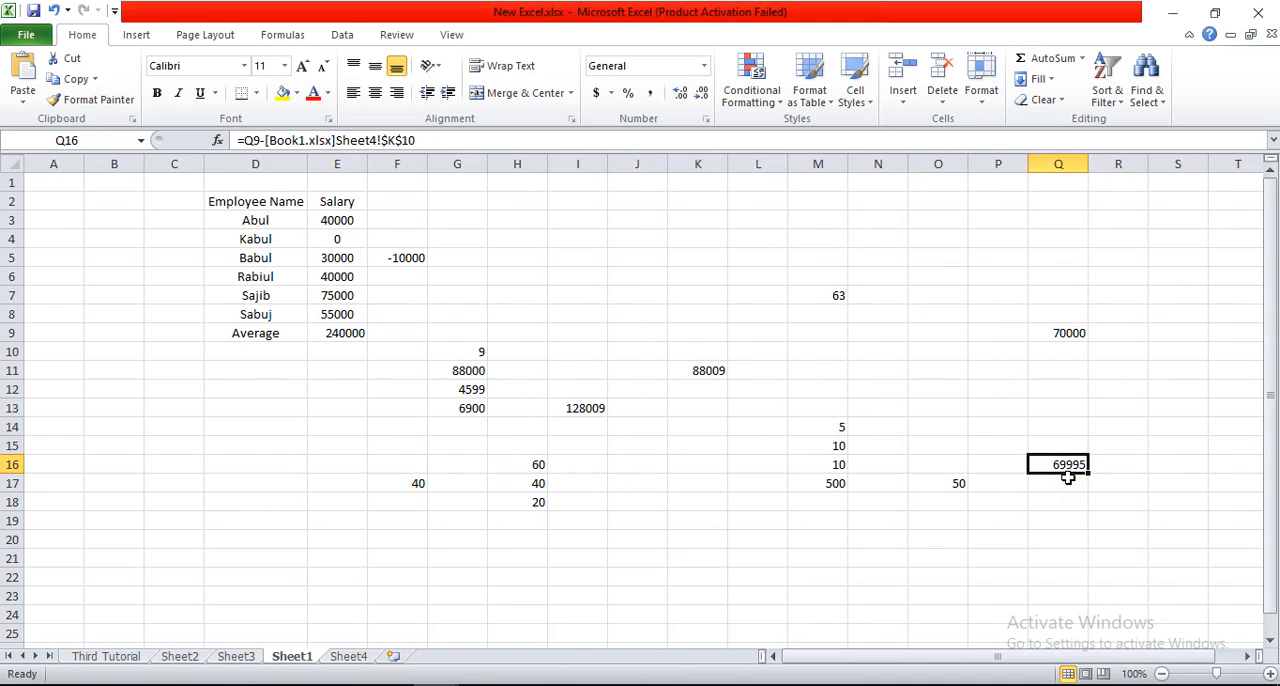
left_click(942, 484)
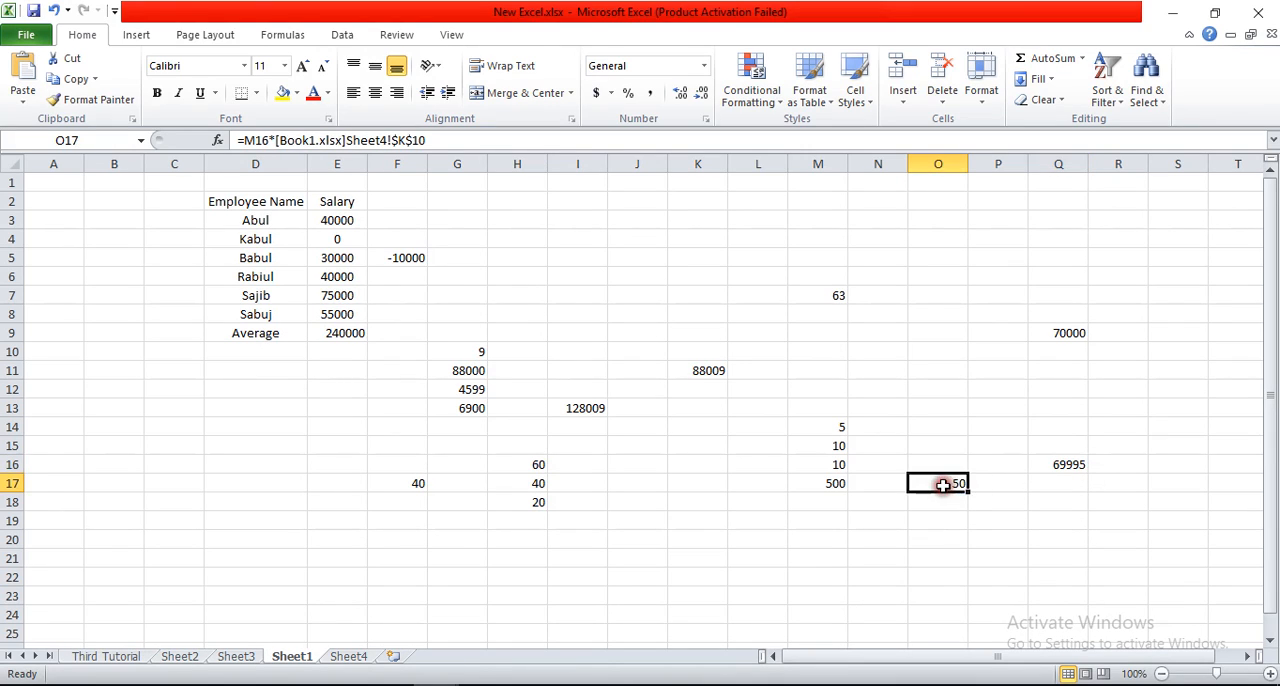
left_click(830, 466)
left_click(958, 484)
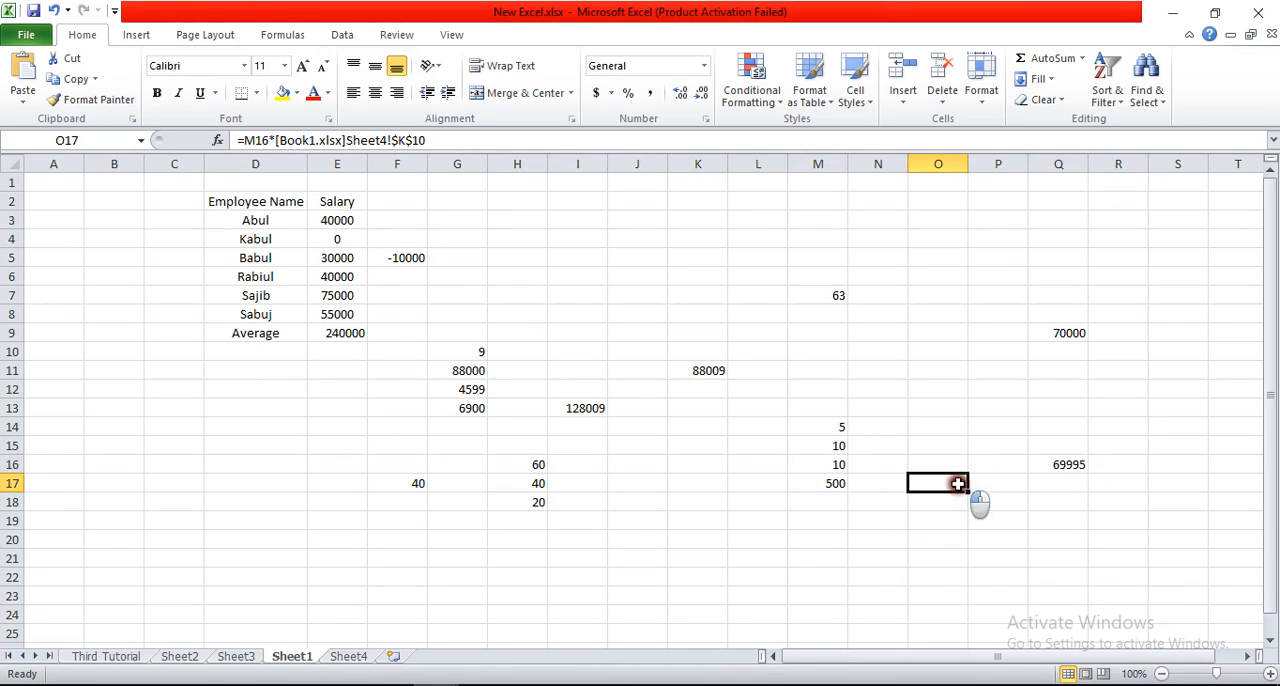
Step: Divide typed numbers in cell M9 with a formula that starts with =45
left_click(841, 332)
type("=")
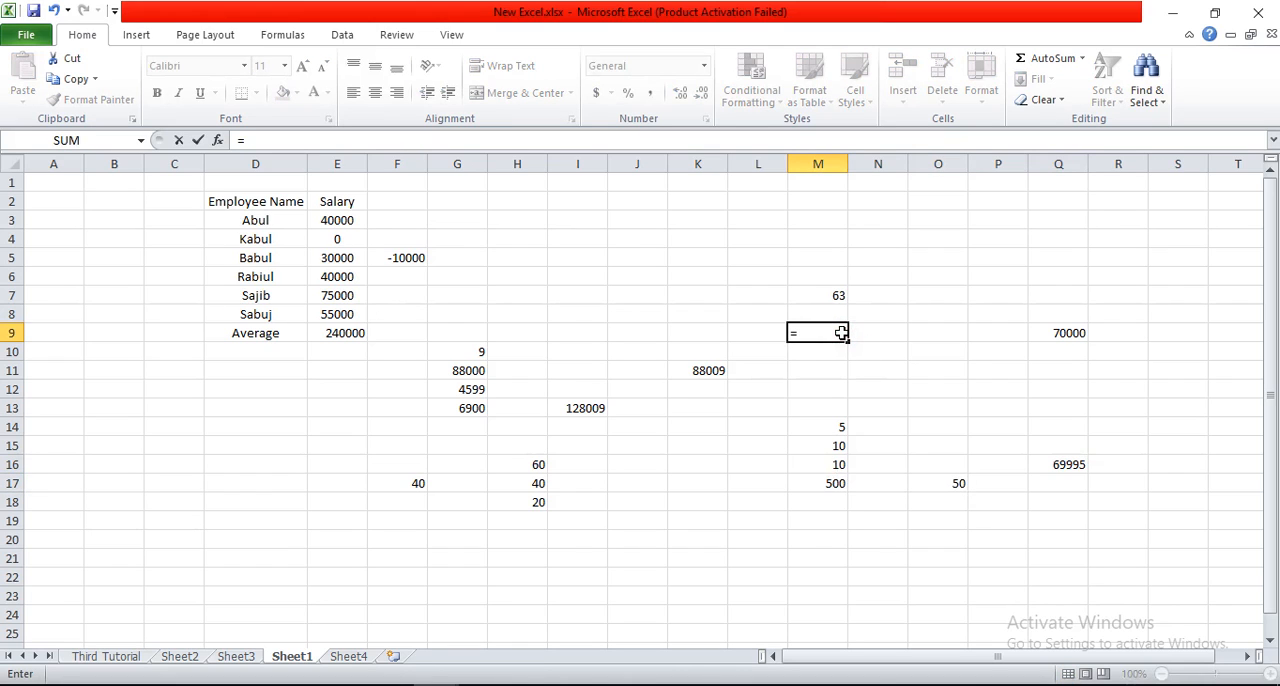
type("45")
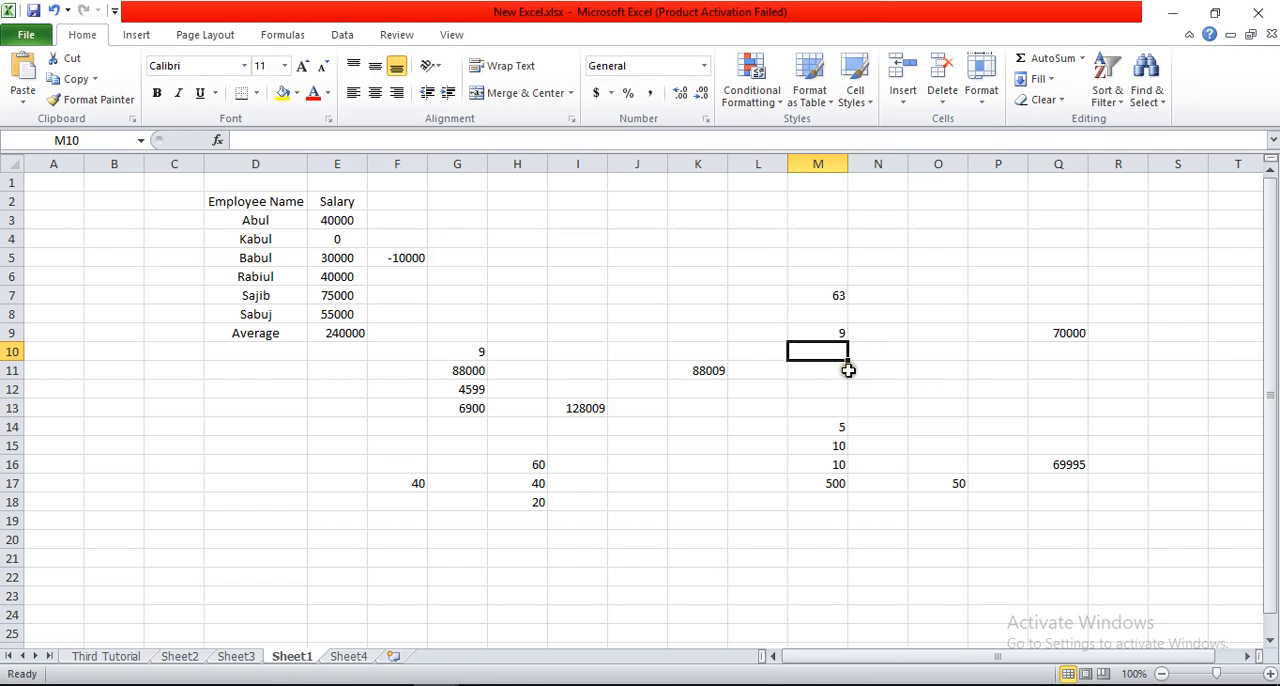
Step: Divide M7 by M9 in cell M10 with the formula =M7/M9, and review the formula
type("=")
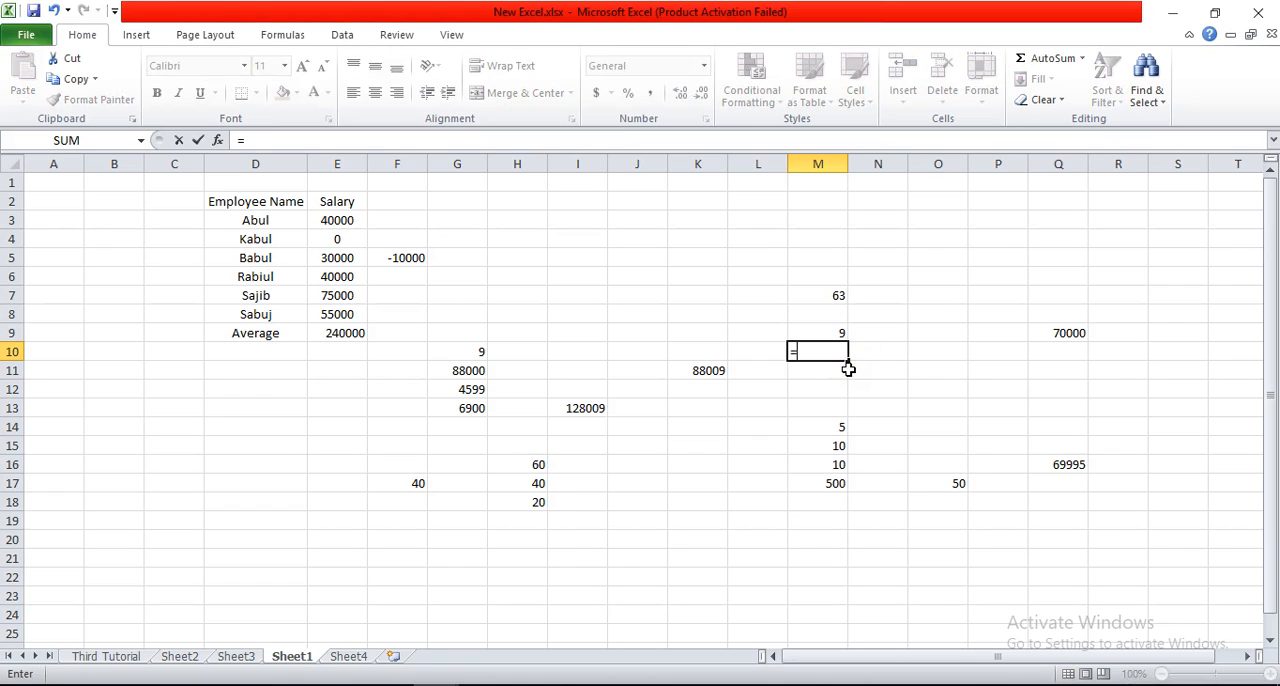
left_click(830, 297)
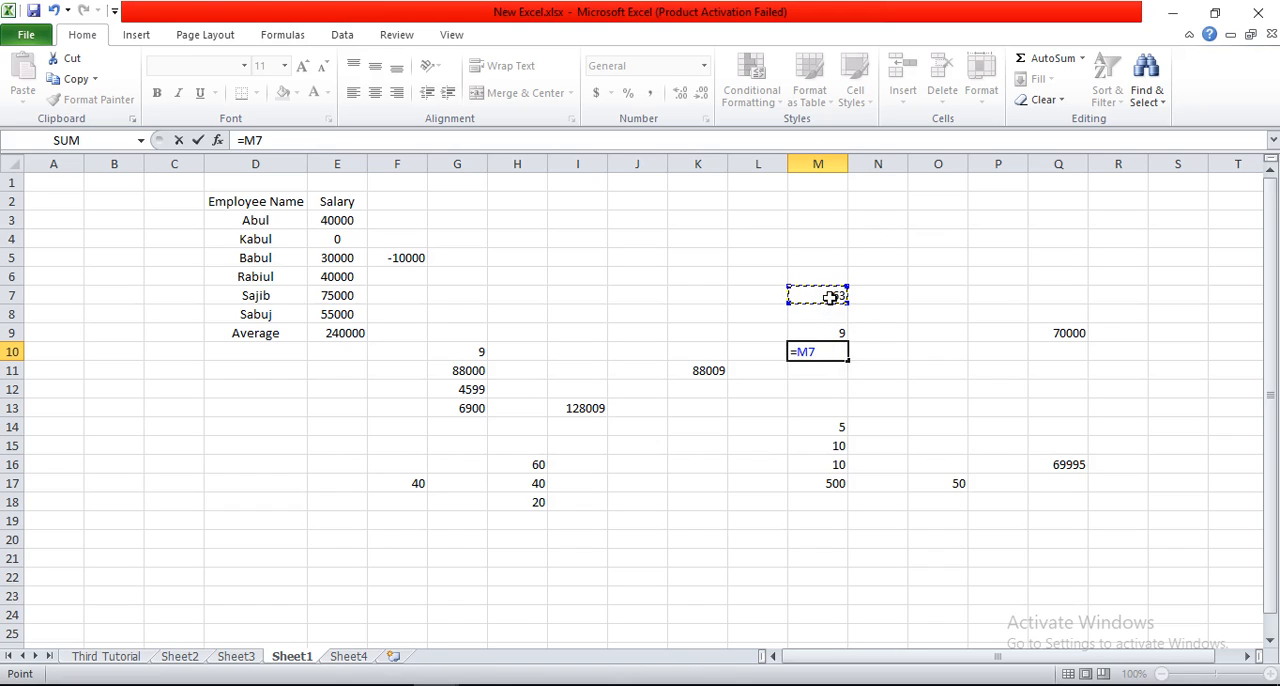
type("/")
left_click(835, 331)
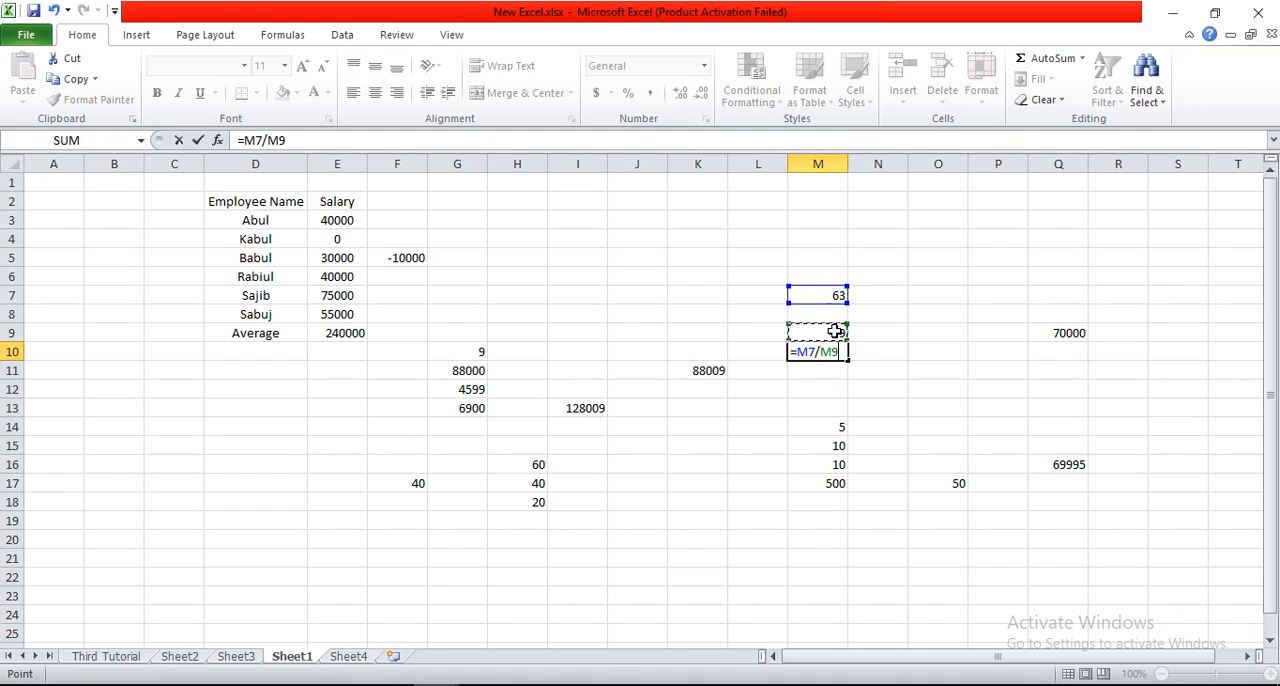
key("Return")
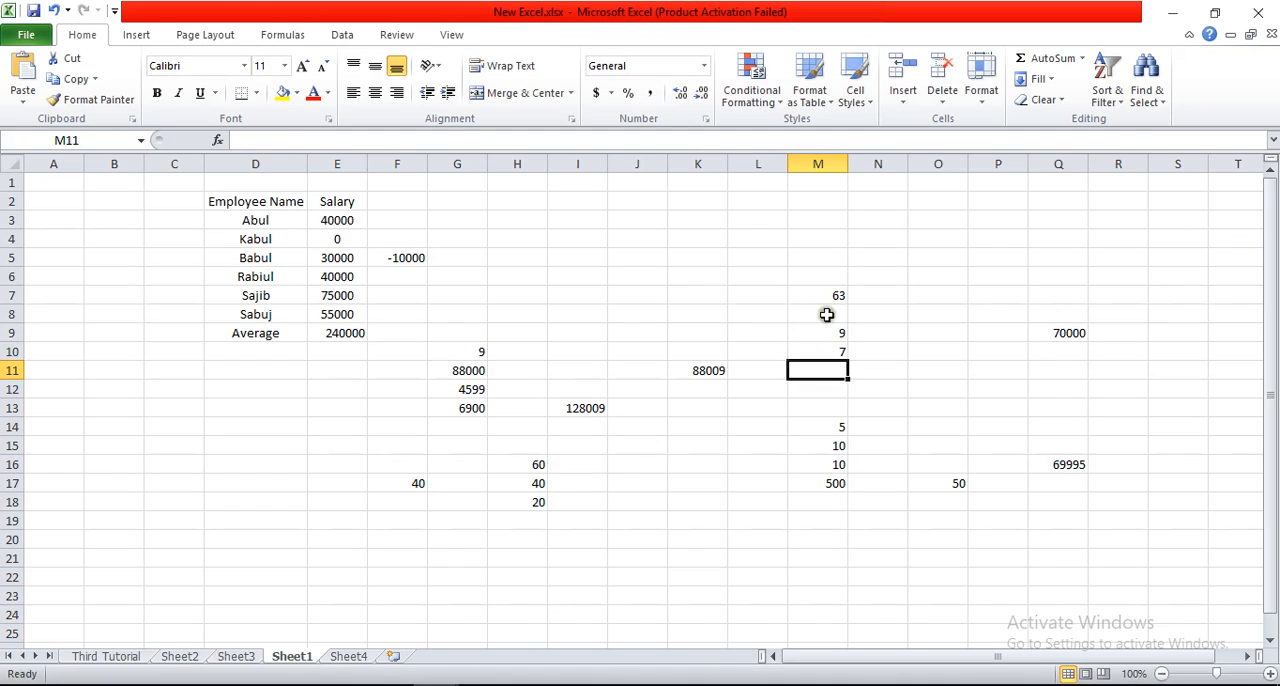
left_click(833, 351)
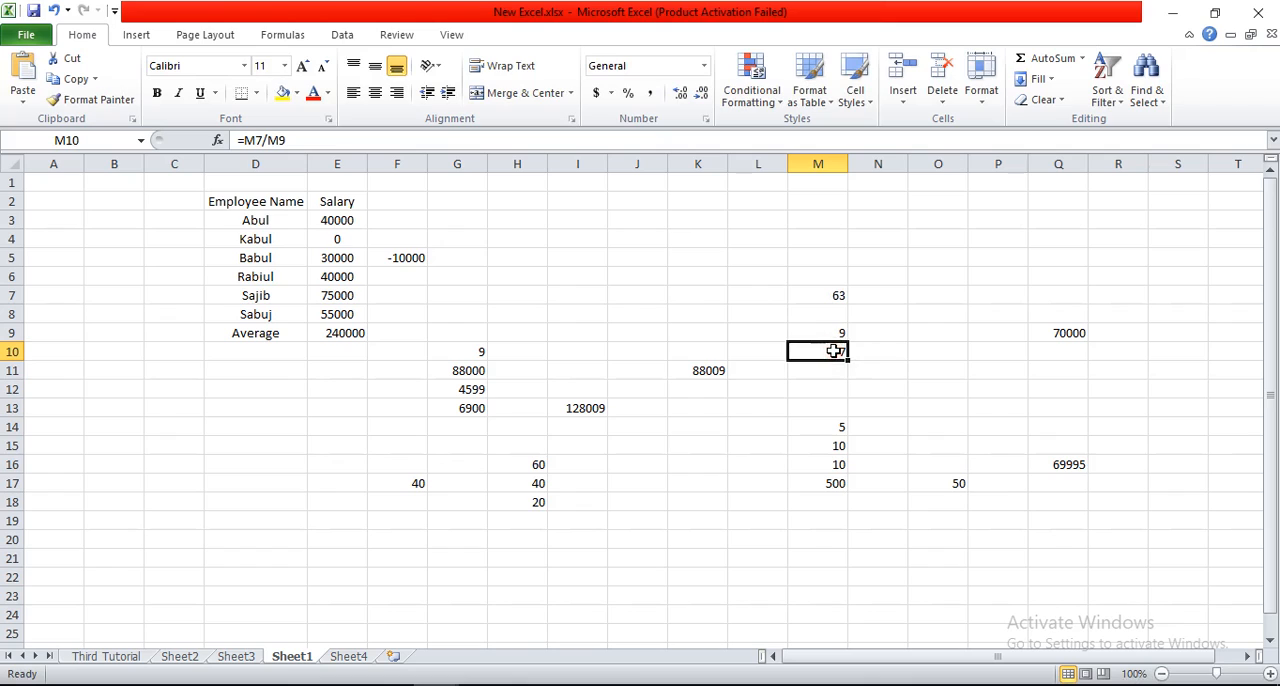
Step: Combine addition, subtraction, multiplication and division in cell J20 with the formula =2+3+80-6*2+54/6
left_click(672, 465)
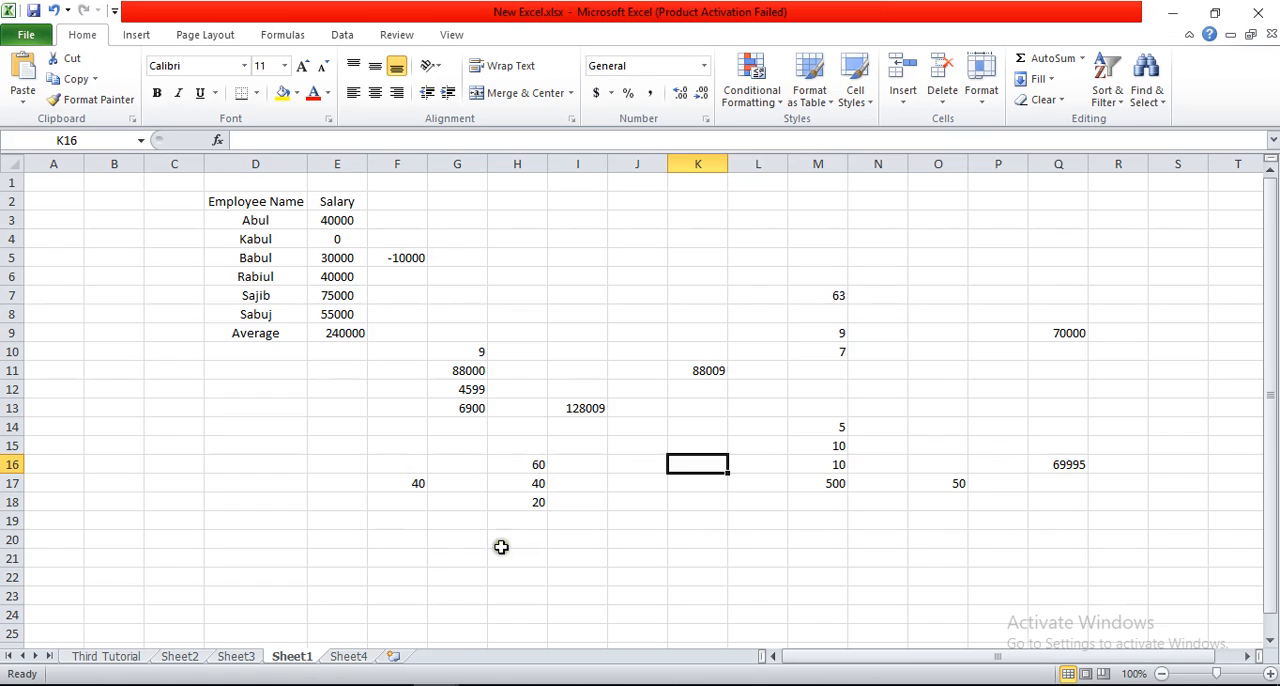
left_click(623, 545)
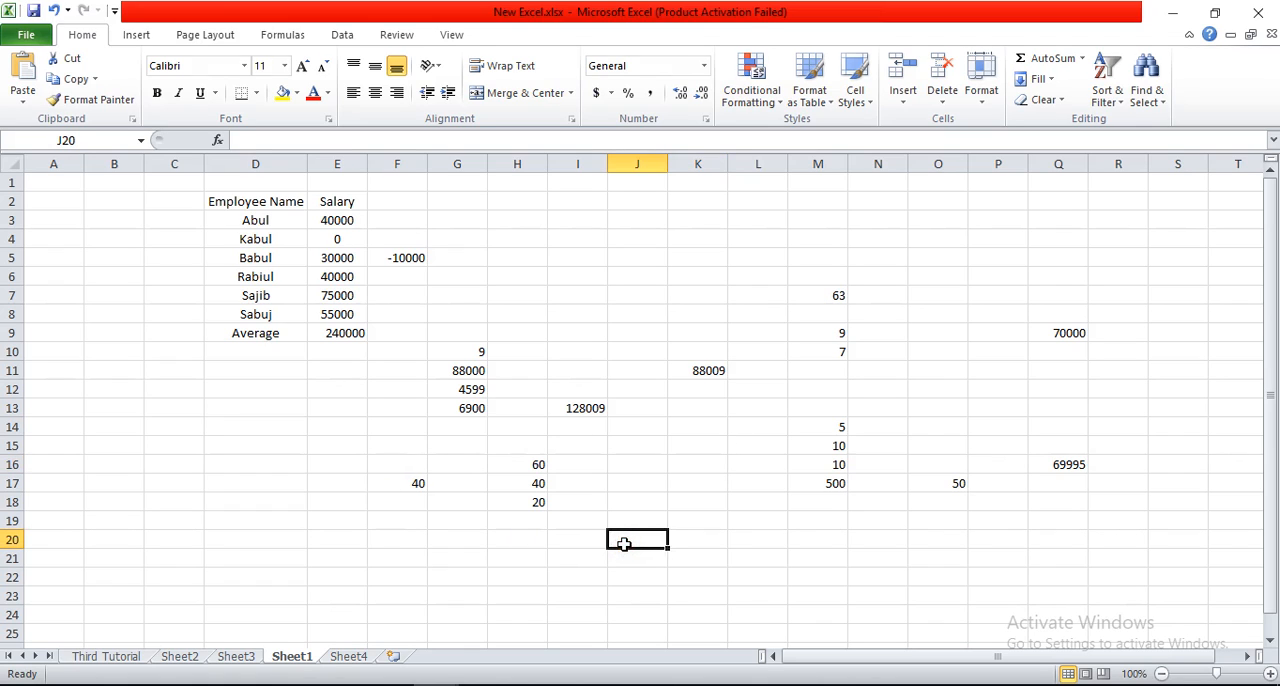
type("=2")
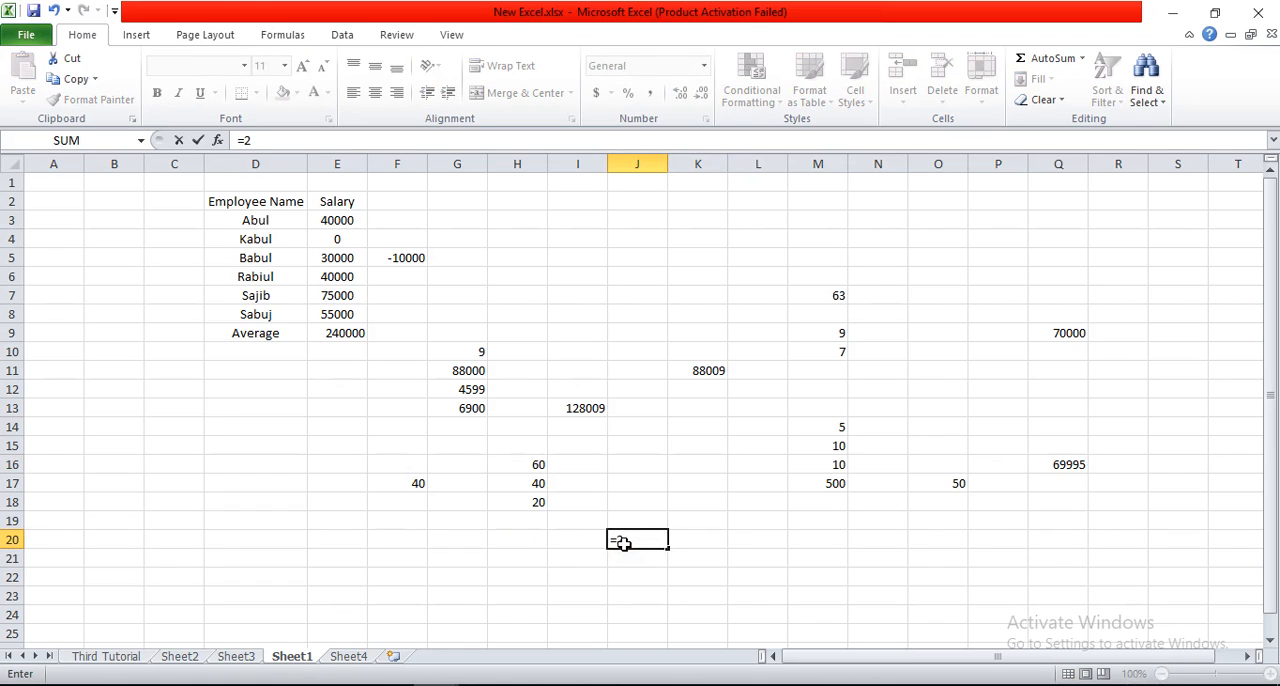
type("+3+80-6")
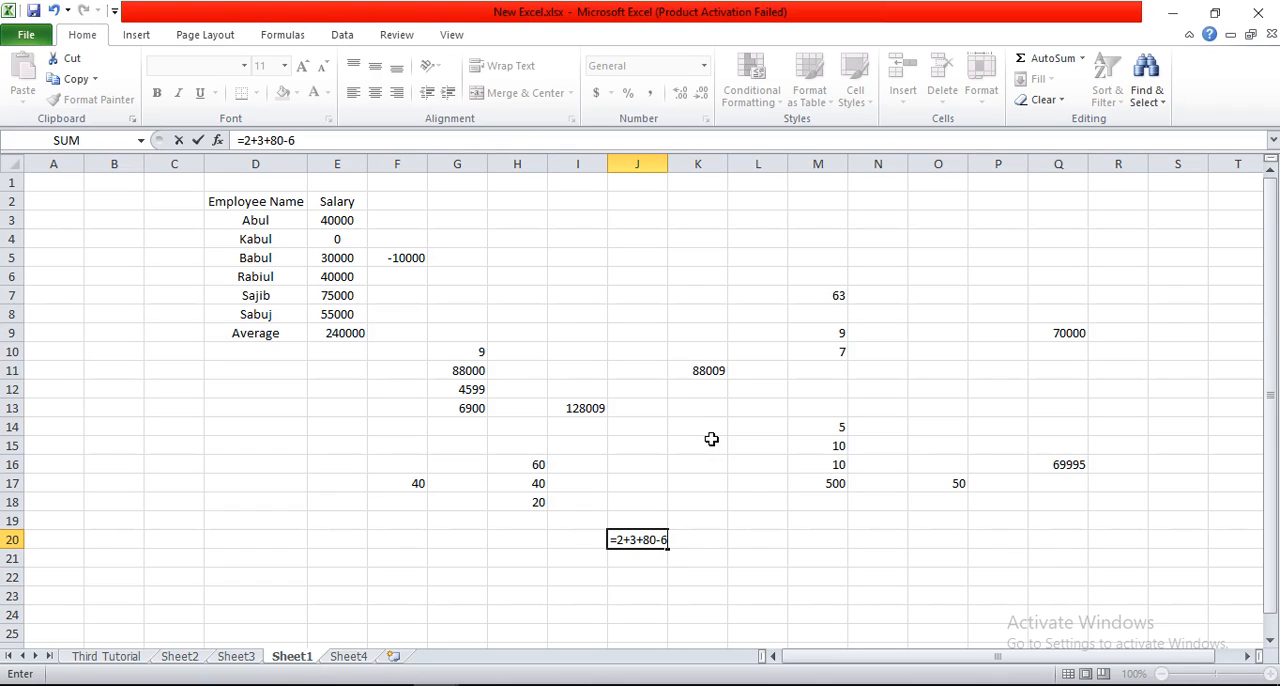
type("*2+54/6")
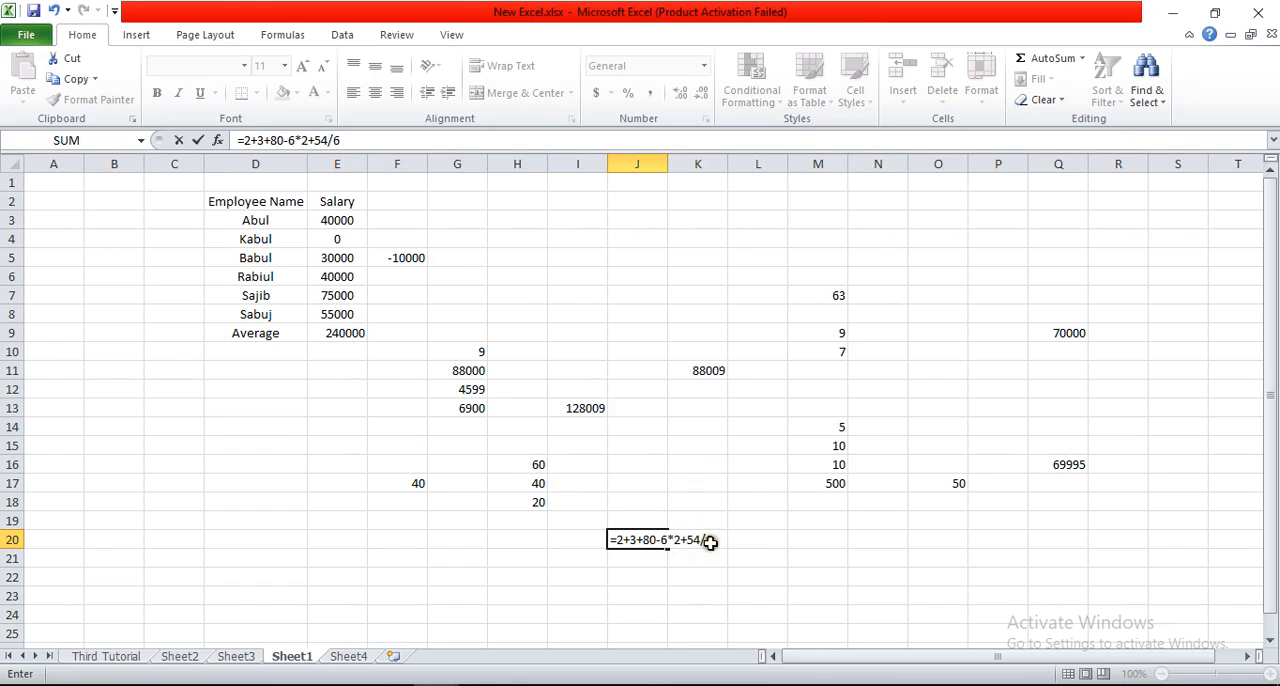
key("Return")
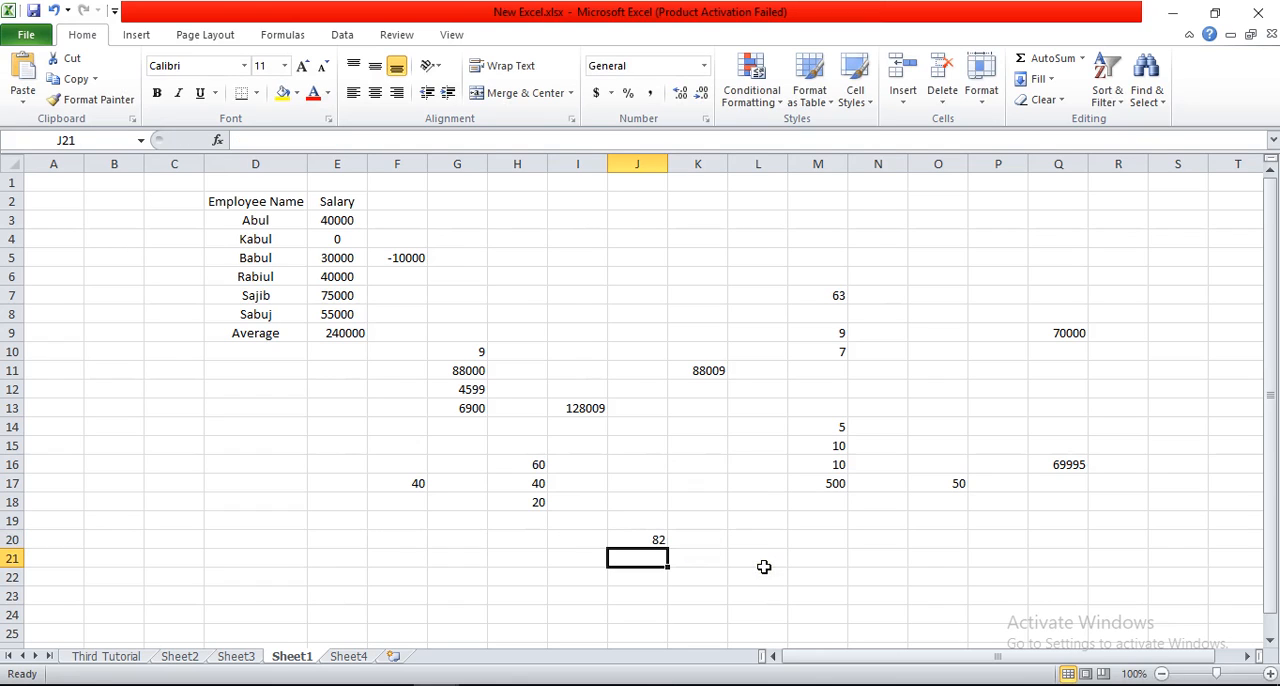
Step: Review the formula in cell J20, highlighting its 54/6 part, and leave it as entered
left_click(649, 537)
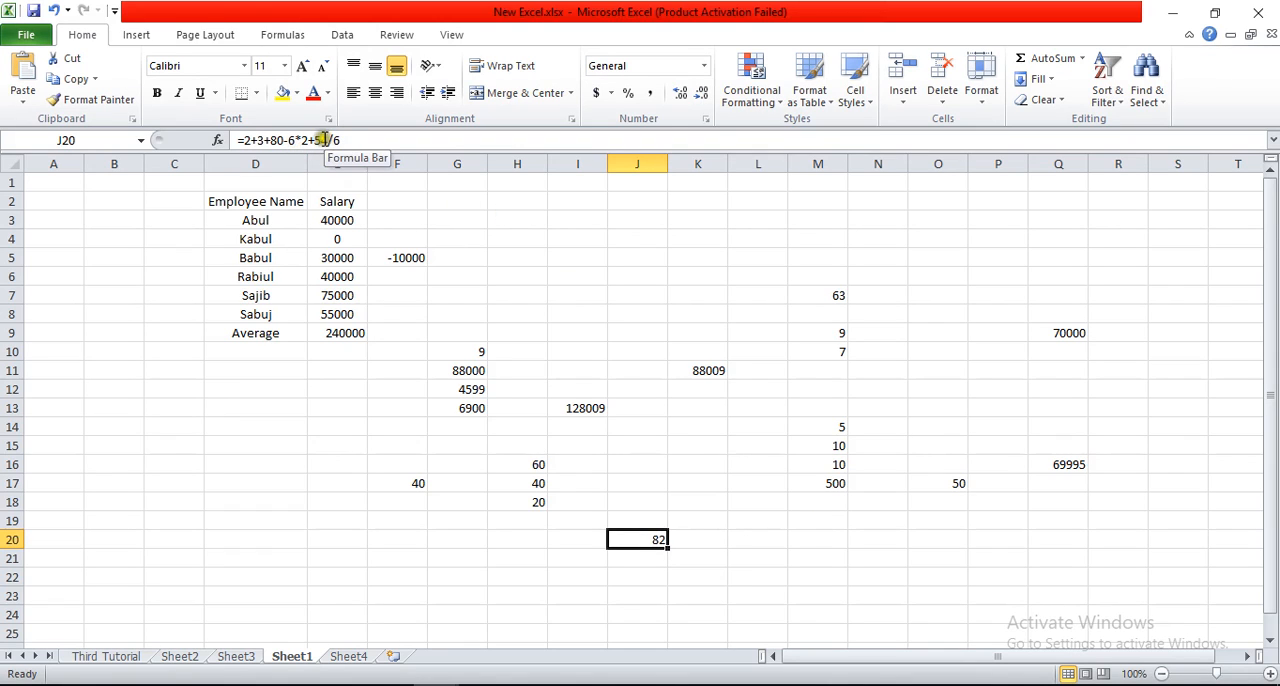
left_click_drag(333, 140, 309, 140)
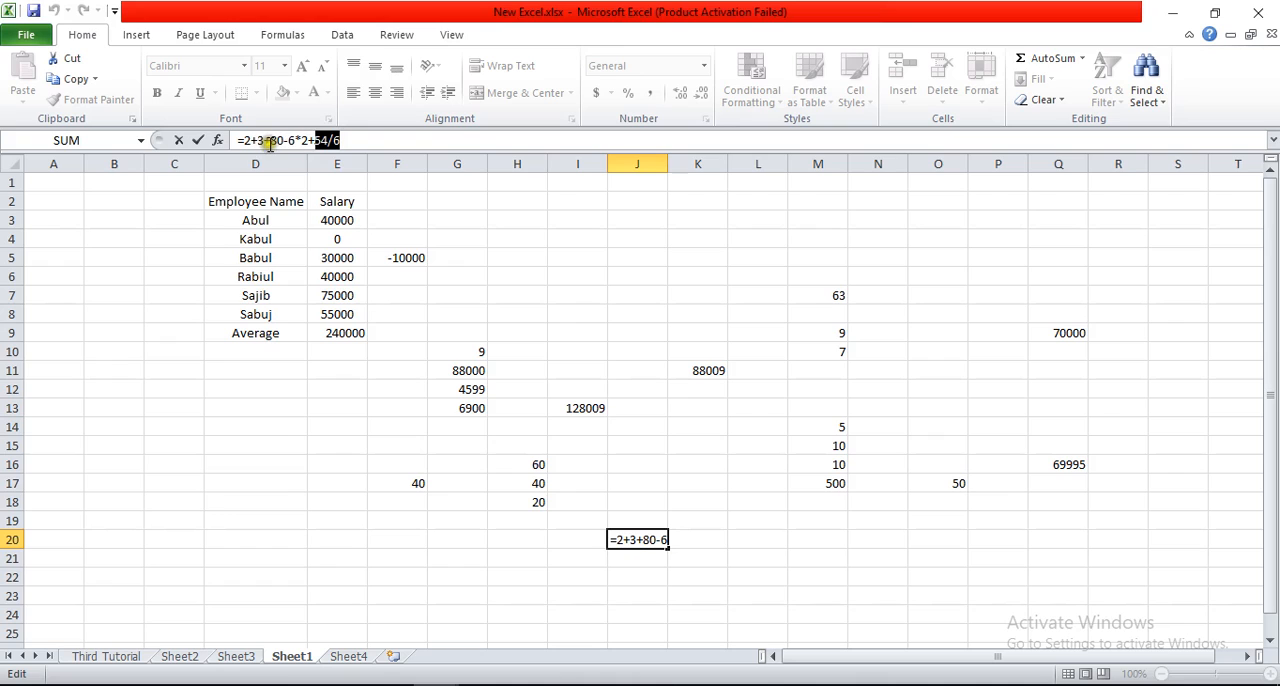
key("Return")
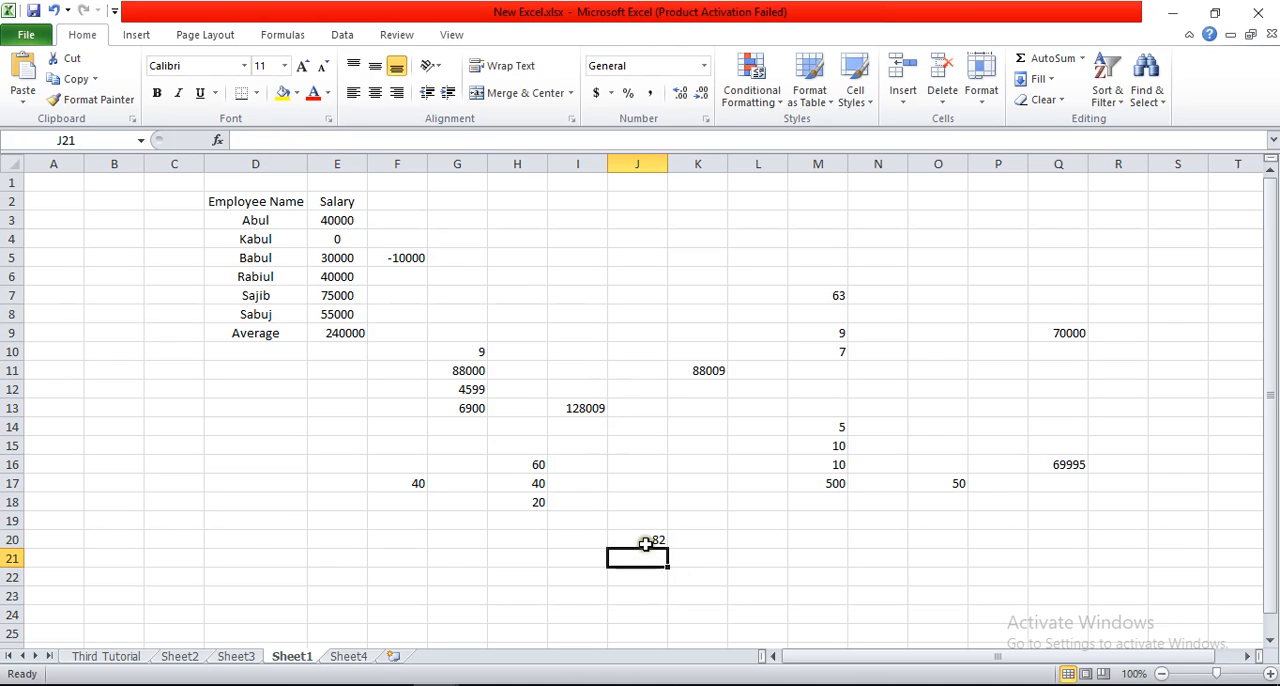
left_click(645, 541)
left_click(702, 560)
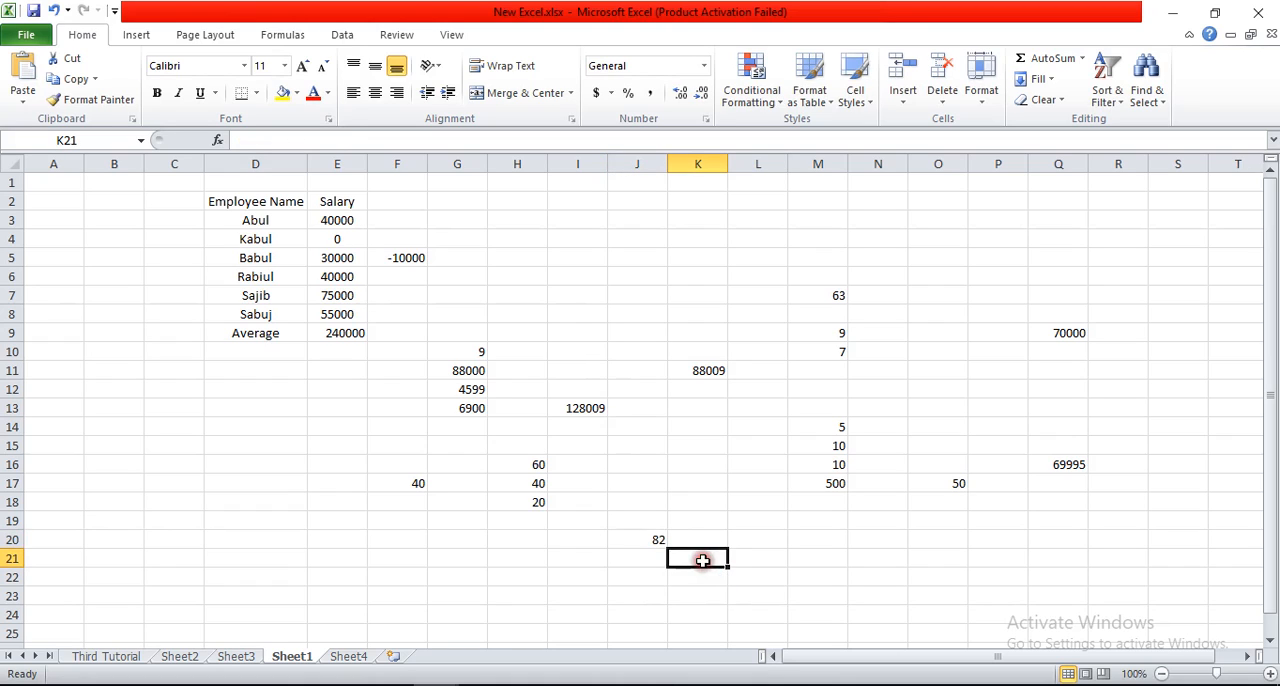